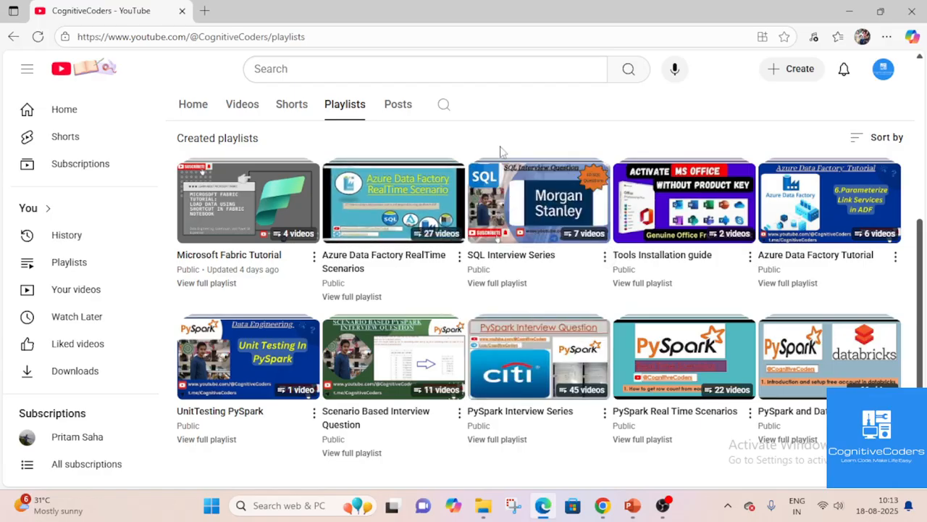
# Open the adf-cctest data factory from the Azure portal in Chrome, and switch to its authoring workspace in Edge.
pyautogui.click(849, 10)
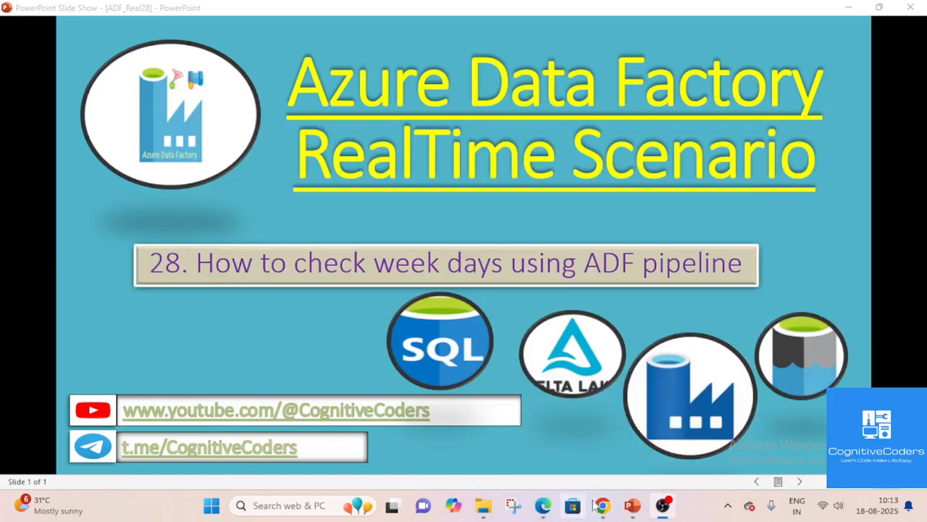
pyautogui.moveTo(602, 505)
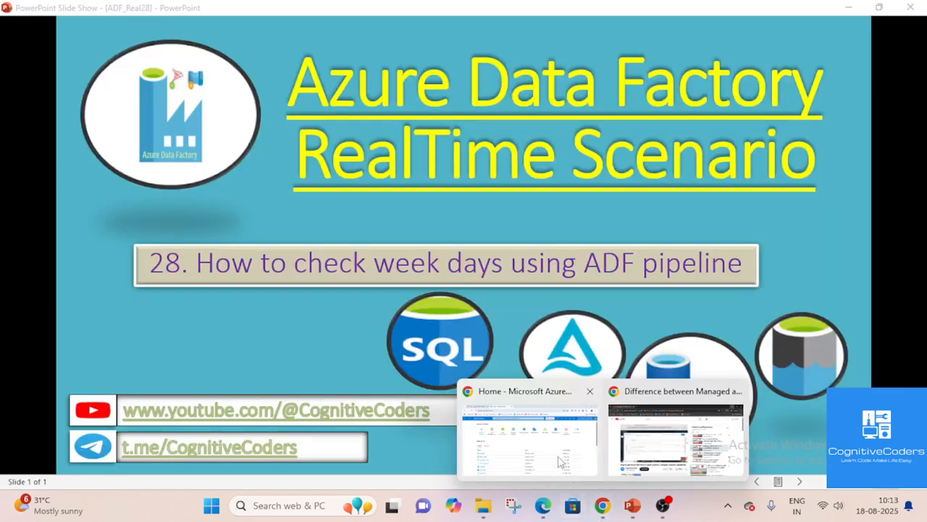
pyautogui.click(552, 455)
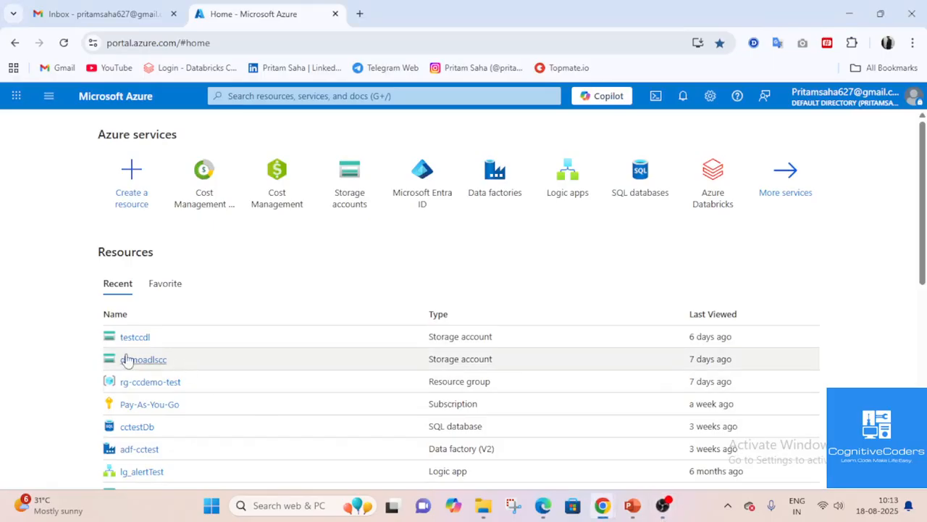
pyautogui.click(139, 449)
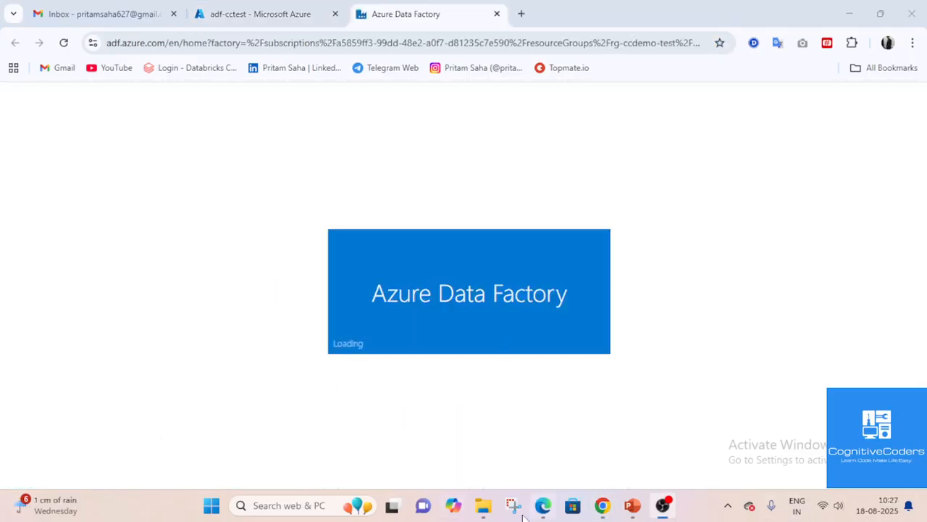
pyautogui.click(543, 505)
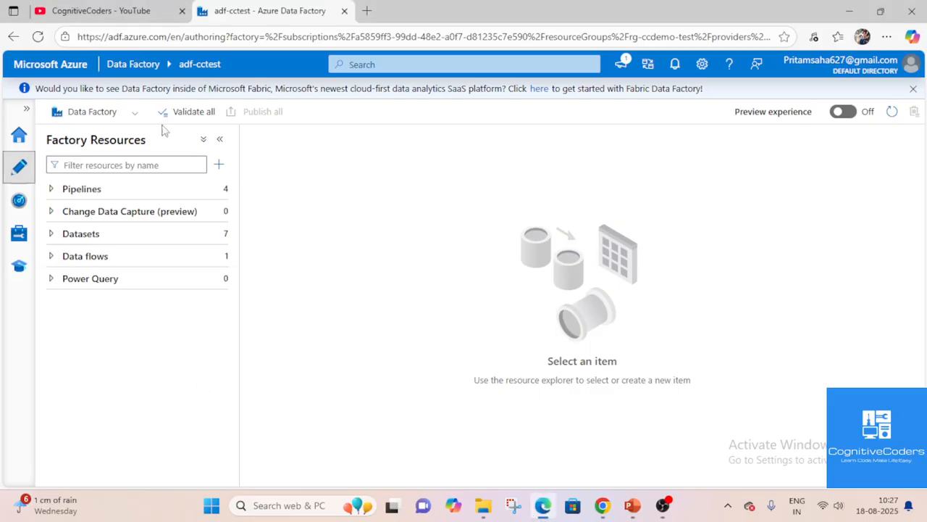
pyautogui.moveTo(548, 511)
pyautogui.click(662, 505)
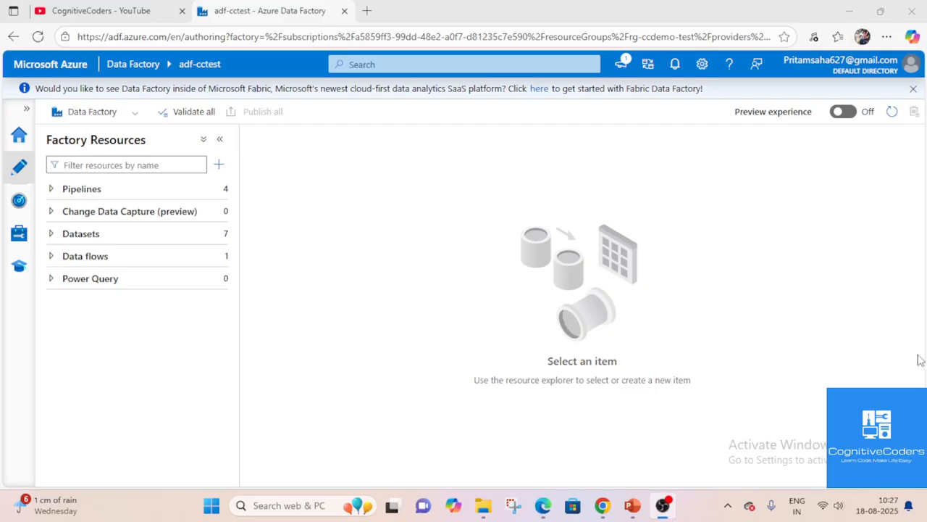
pyautogui.click(663, 505)
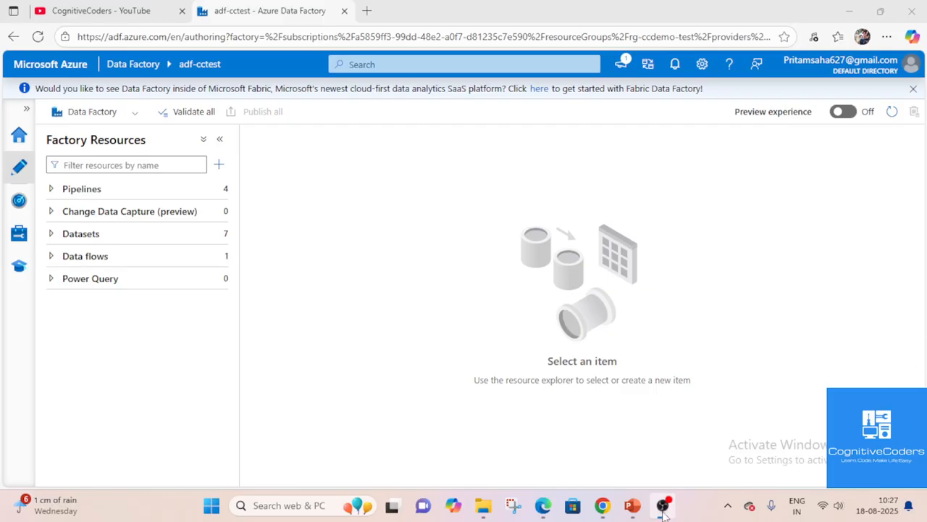
# Create a new blank pipeline among the factory's pipelines and hide its properties pane.
pyautogui.click(51, 190)
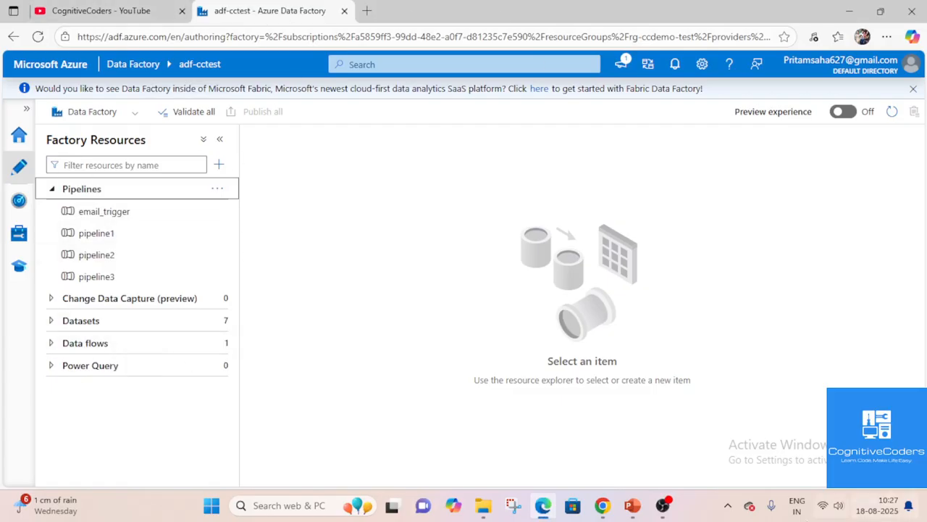
pyautogui.click(632, 505)
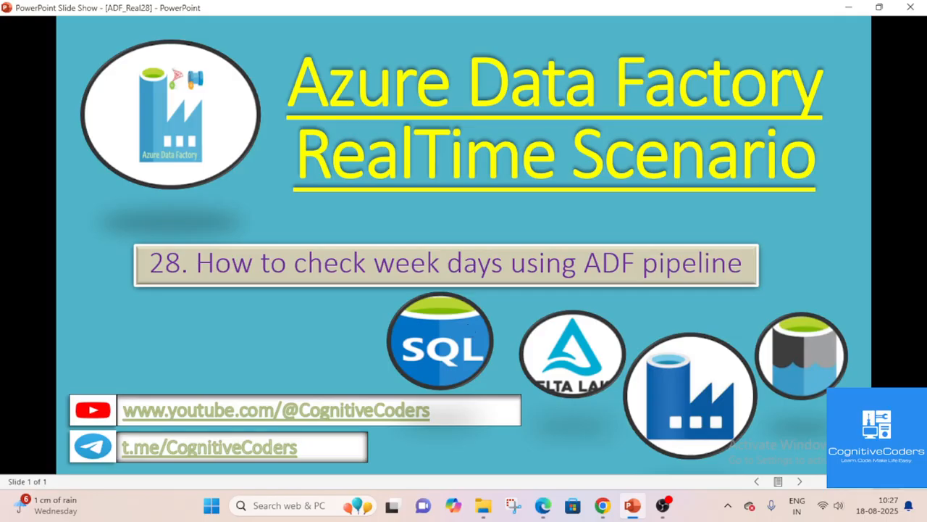
pyautogui.click(848, 8)
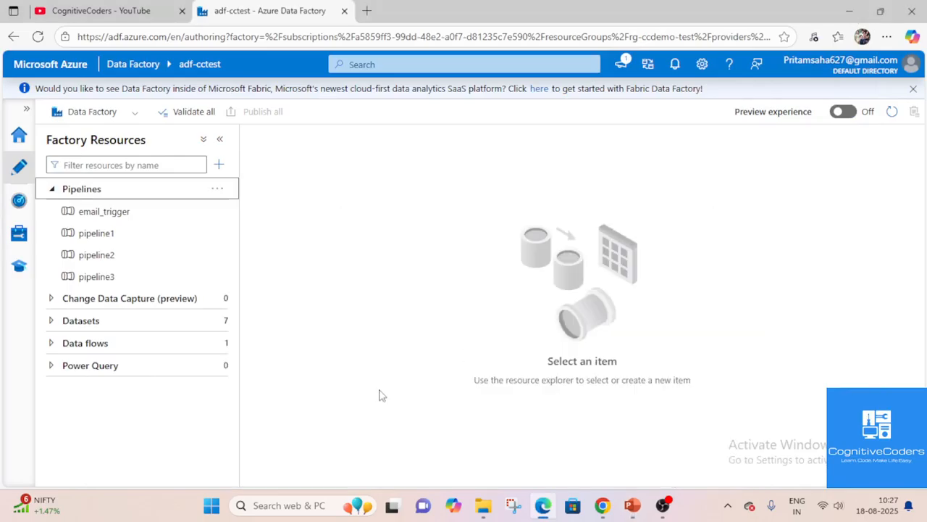
pyautogui.click(124, 278)
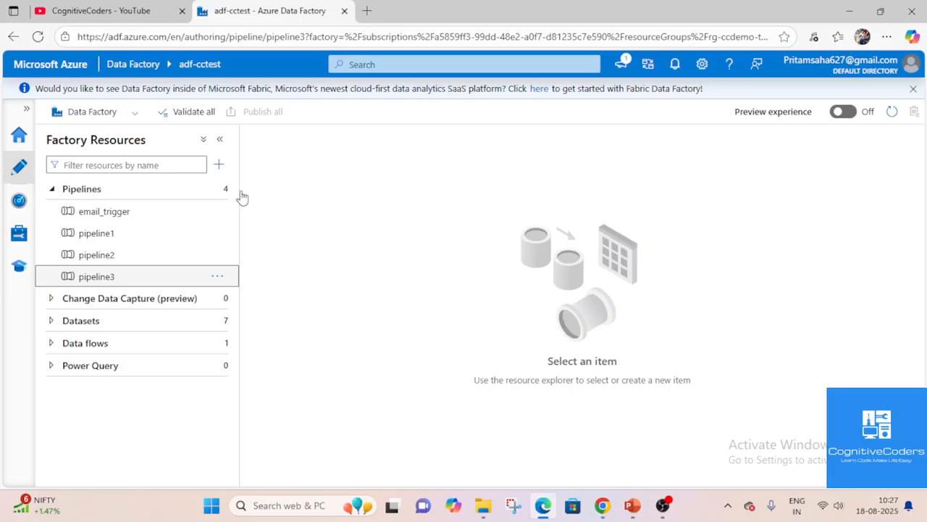
pyautogui.click(218, 189)
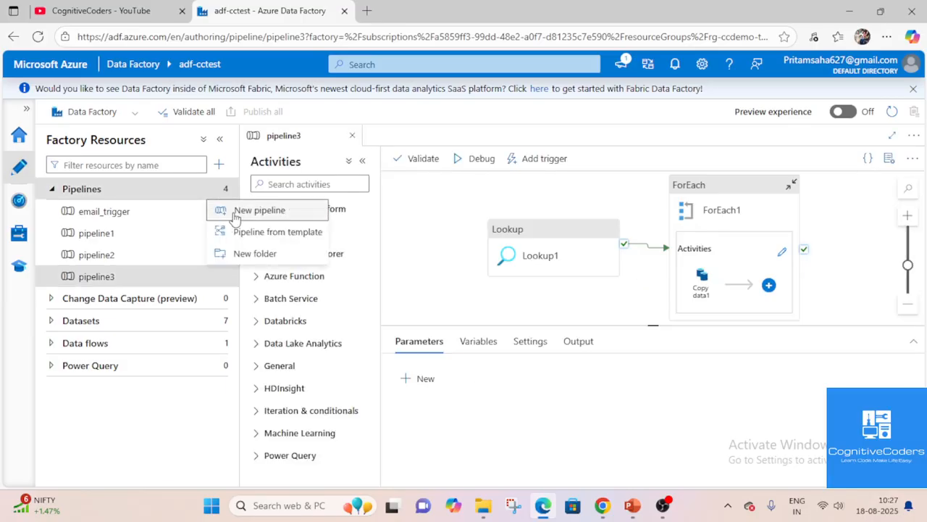
pyautogui.click(259, 210)
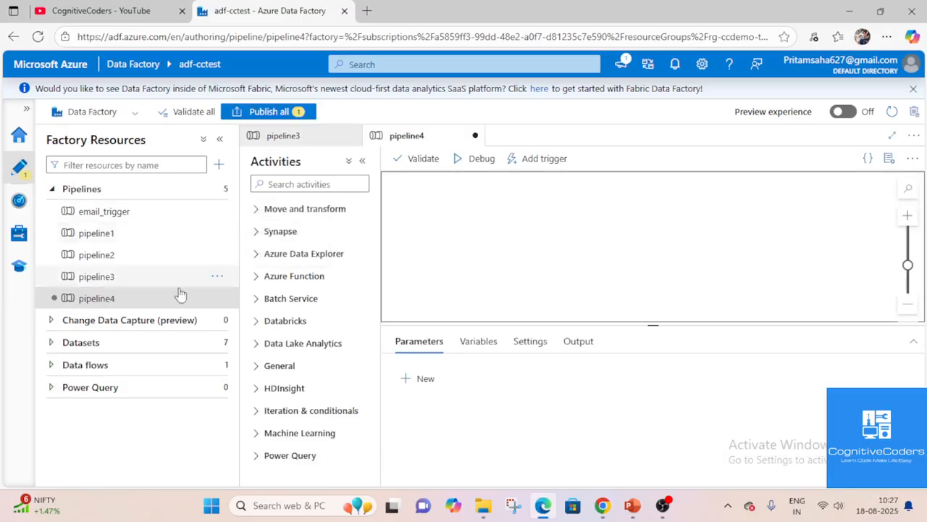
pyautogui.click(889, 164)
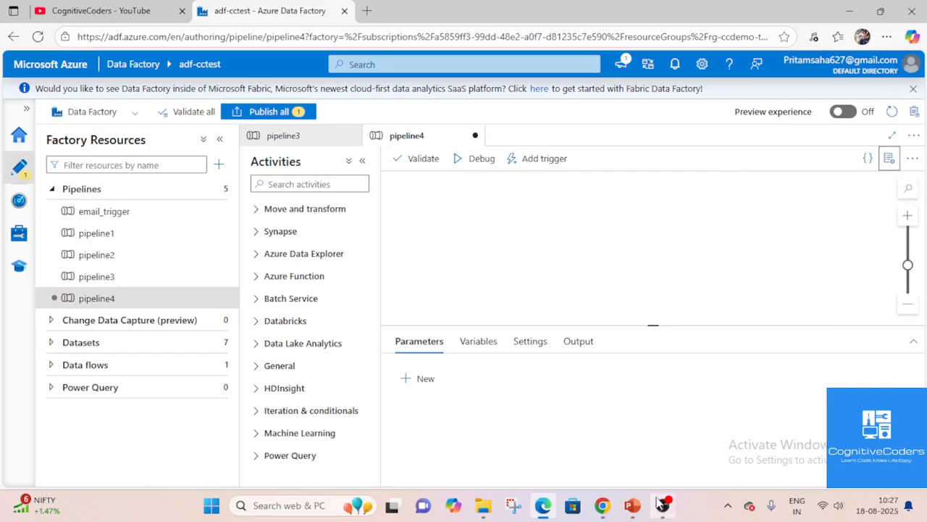
pyautogui.click(670, 506)
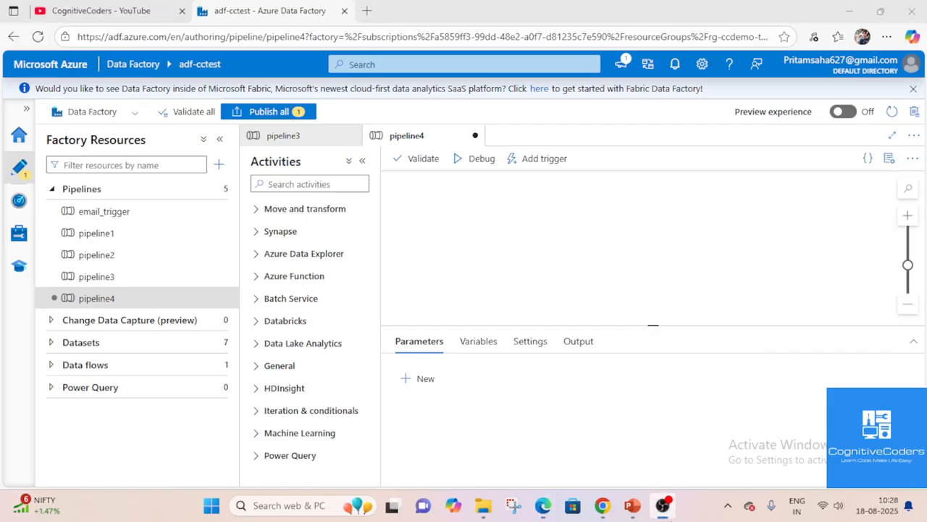
pyautogui.click(663, 506)
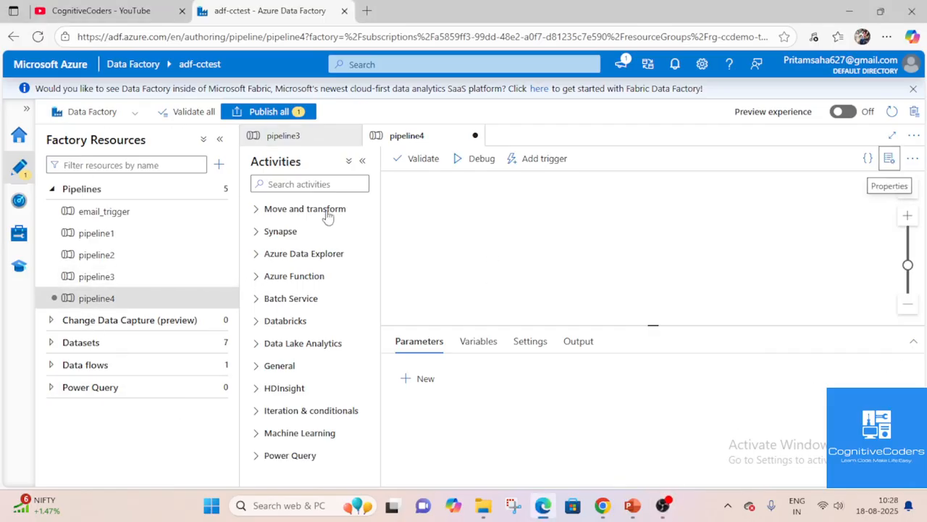
# Search the activities for "if" and place an If Condition activity on the pipeline4 canvas.
pyautogui.click(318, 184)
pyautogui.write('if')
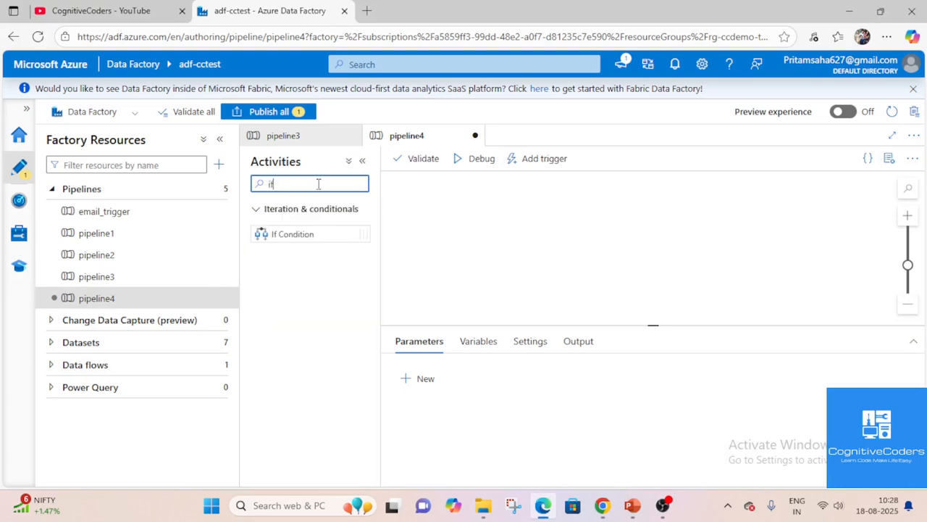
pyautogui.moveTo(318, 235); pyautogui.dragTo(558, 239)
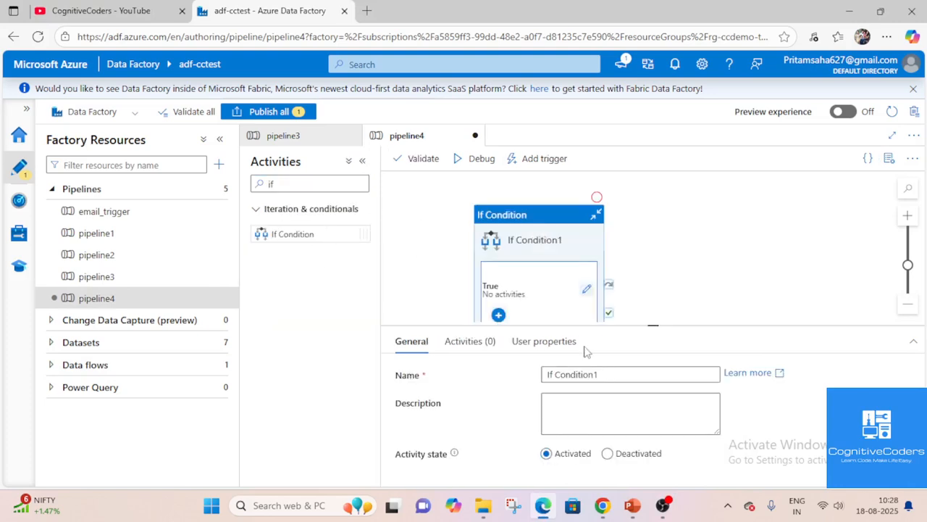
# Show the If Condition's expression and case settings, and close the open pipeline3.
pyautogui.click(461, 342)
pyautogui.click(565, 383)
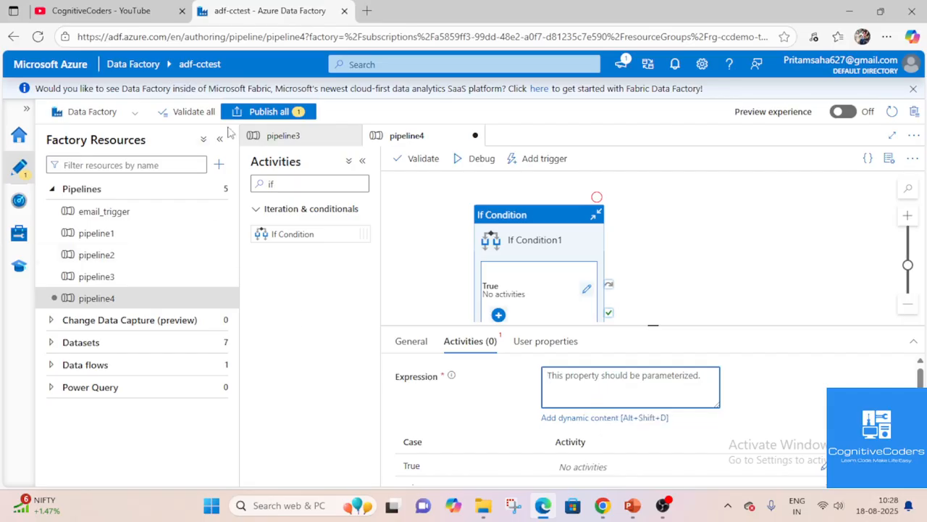
pyautogui.click(352, 135)
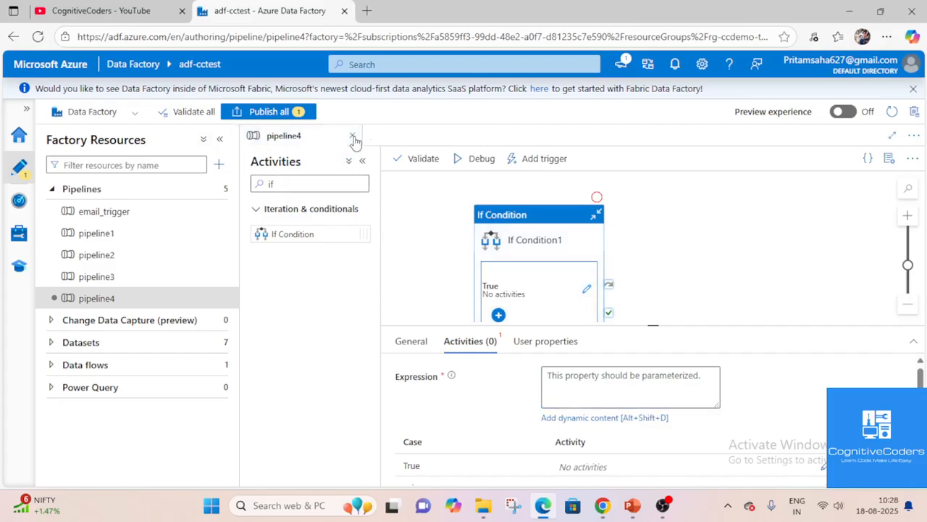
pyautogui.click(570, 378)
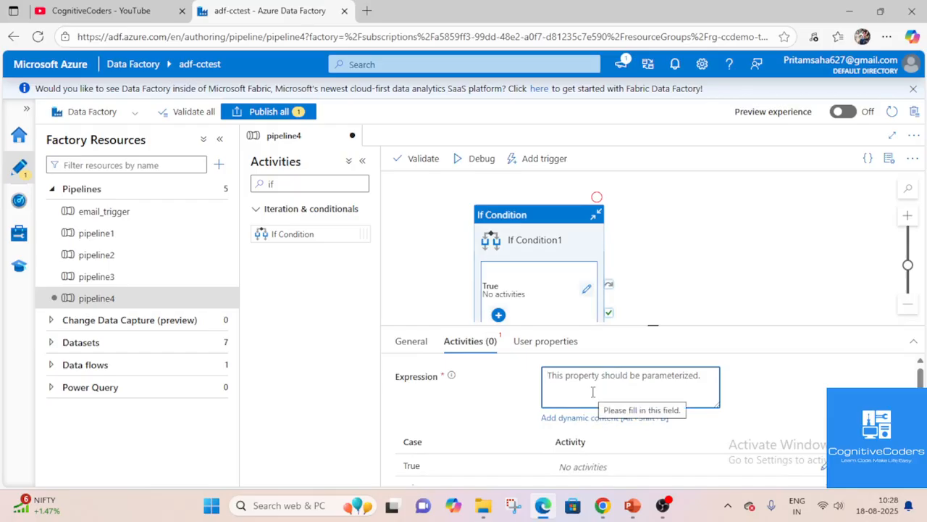
pyautogui.click(803, 432)
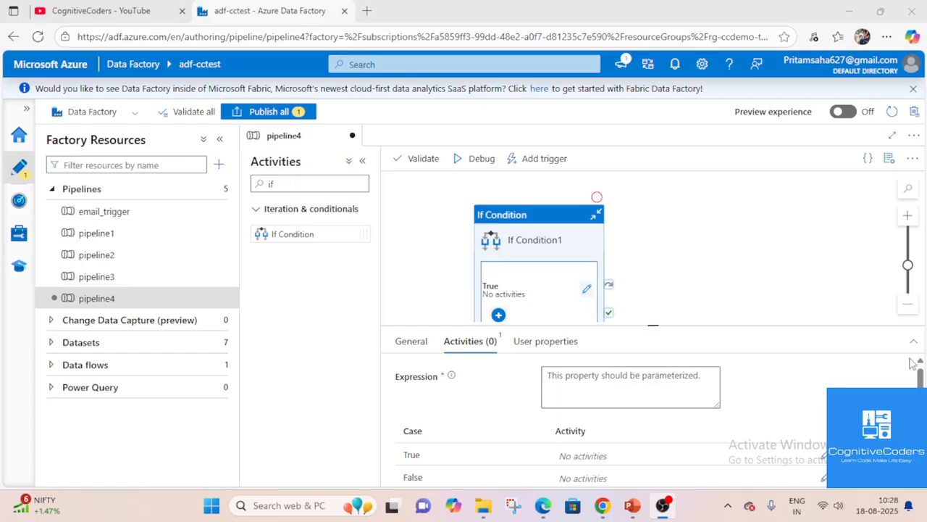
pyautogui.click(672, 513)
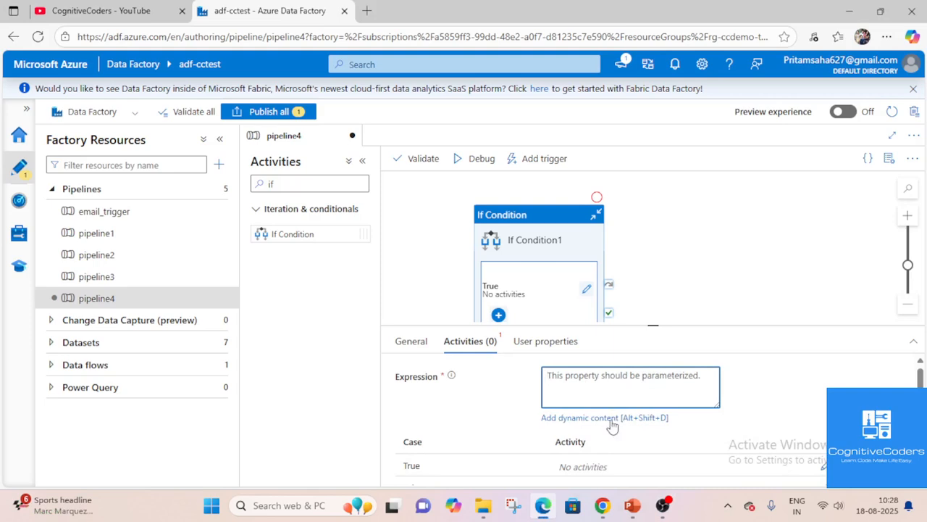
pyautogui.click(697, 259)
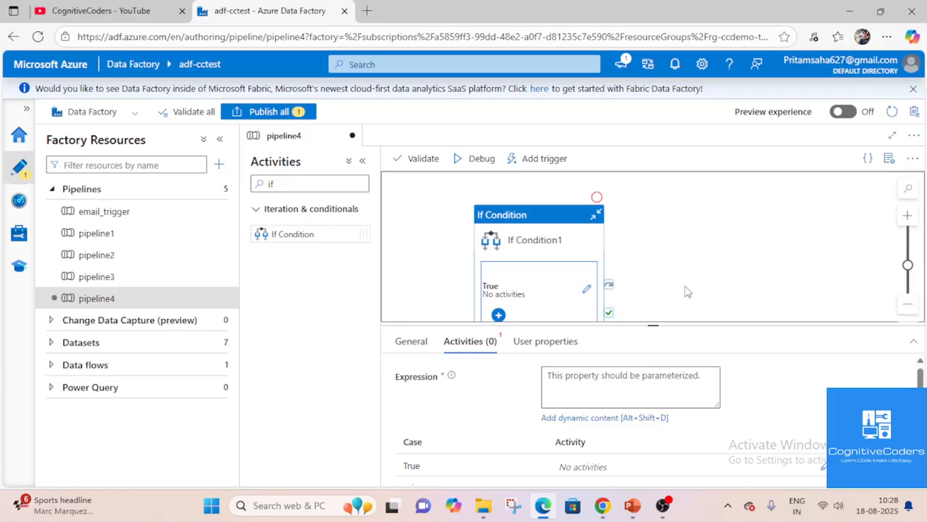
pyautogui.scroll(-1, 698, 250)
# Open the expression builder for the If Condition's expression, search the functions for "dayof" and insert dayOfWeek.
pyautogui.click(648, 380)
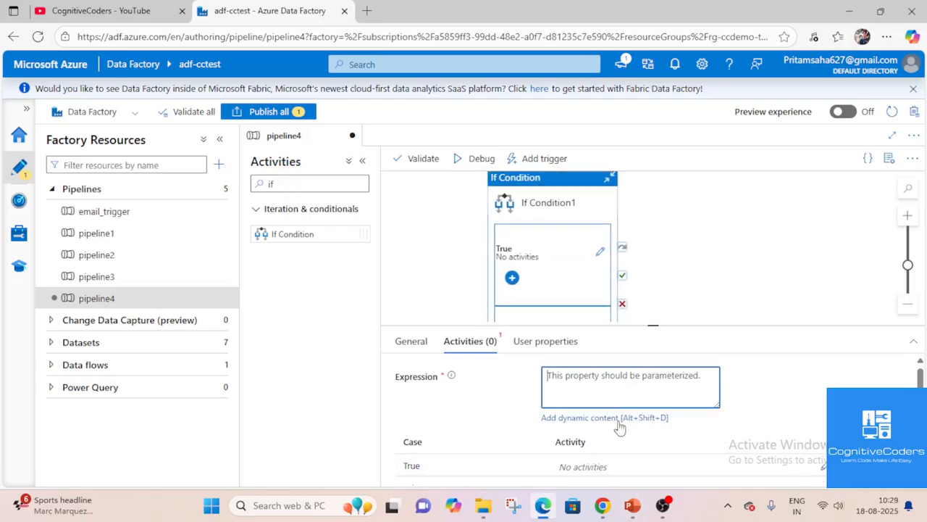
pyautogui.click(614, 419)
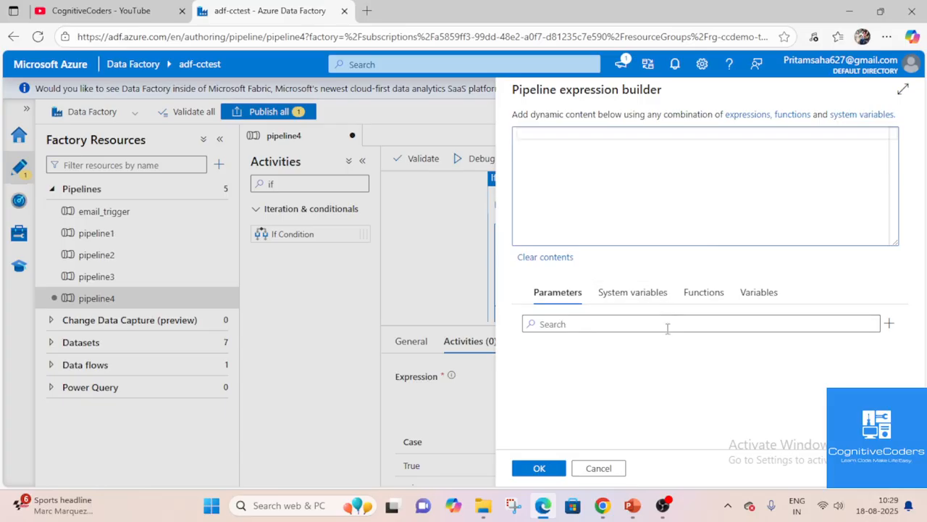
pyautogui.click(701, 297)
pyautogui.click(637, 323)
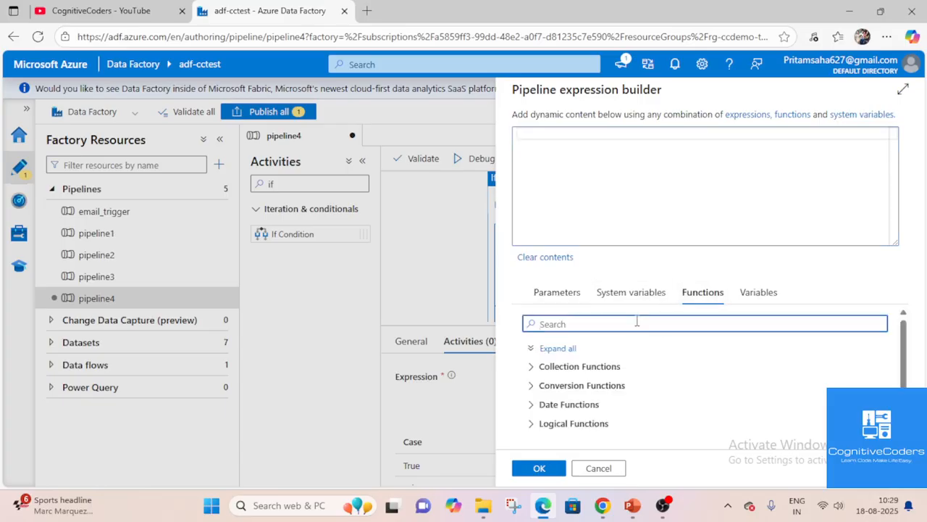
pyautogui.write('day')
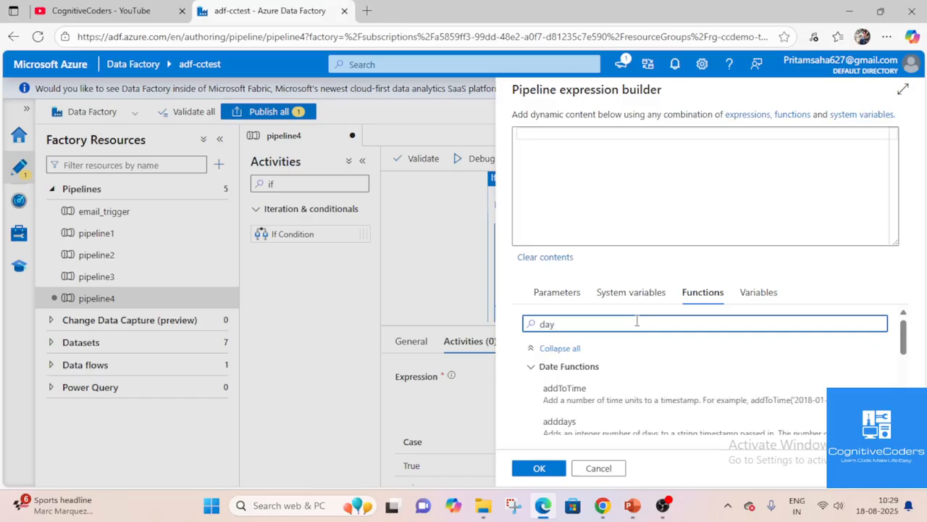
pyautogui.write('of')
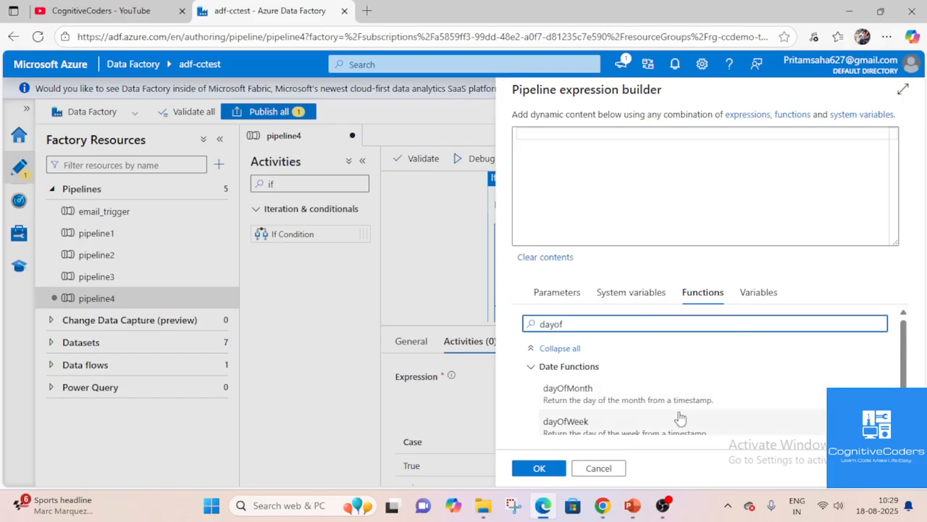
pyautogui.scroll(-1, 677, 413)
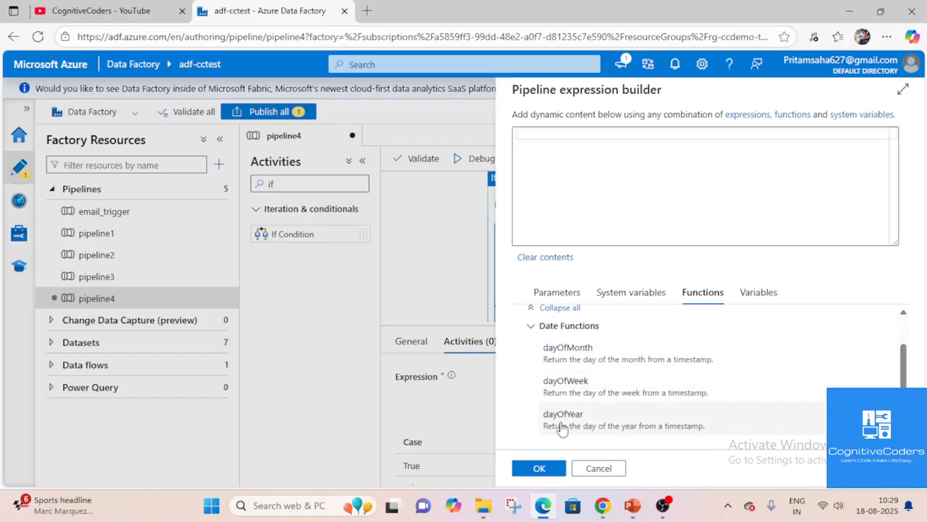
pyautogui.click(607, 389)
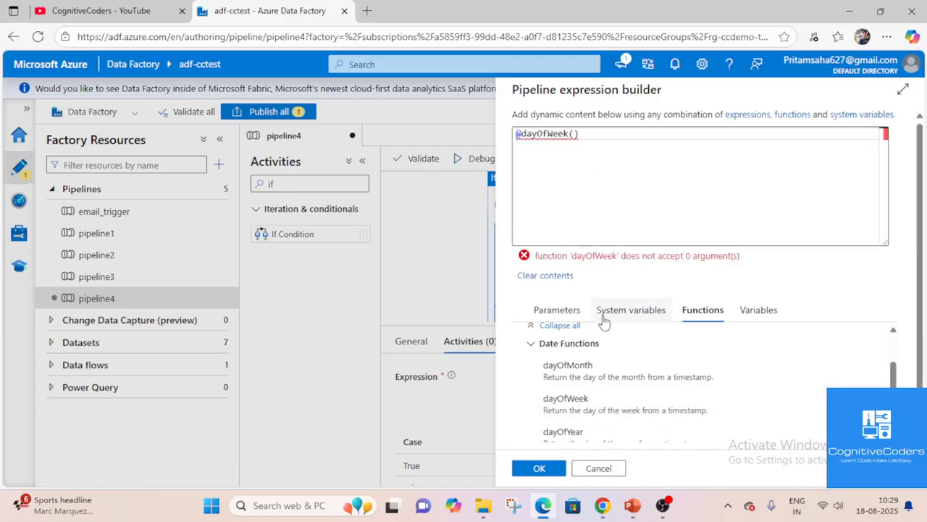
# Pass the date '2025-08-18' to dayOfWeek, compare it with the system calendar, and apply the expression to the If Condition.
pyautogui.click(574, 135)
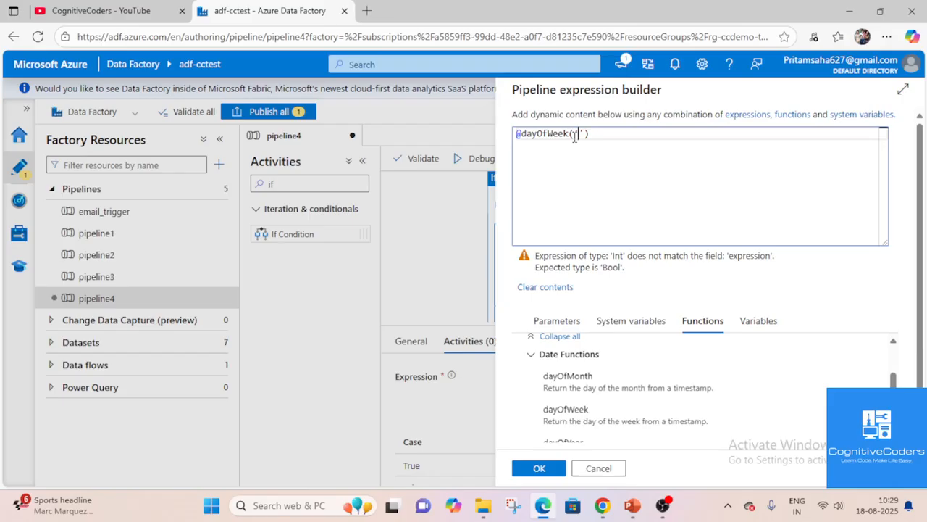
pyautogui.click(890, 515)
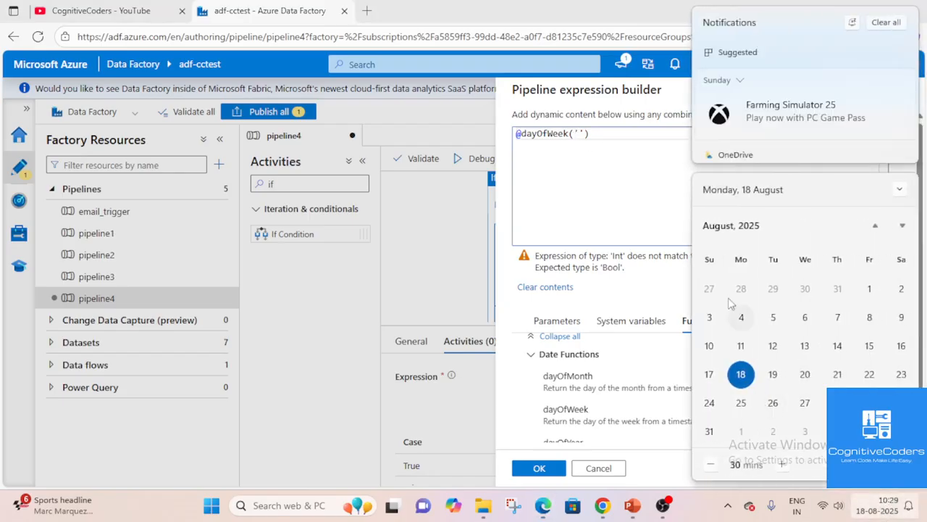
pyautogui.click(879, 510)
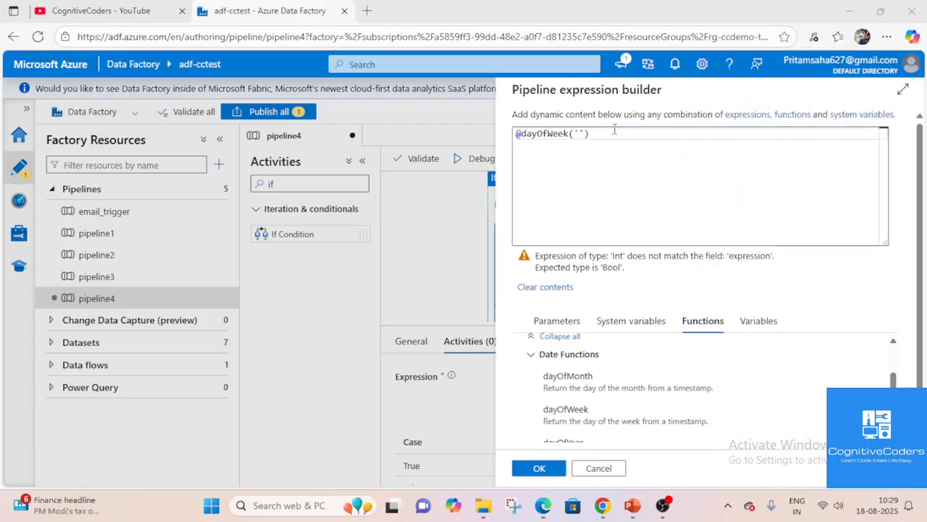
pyautogui.click(579, 134)
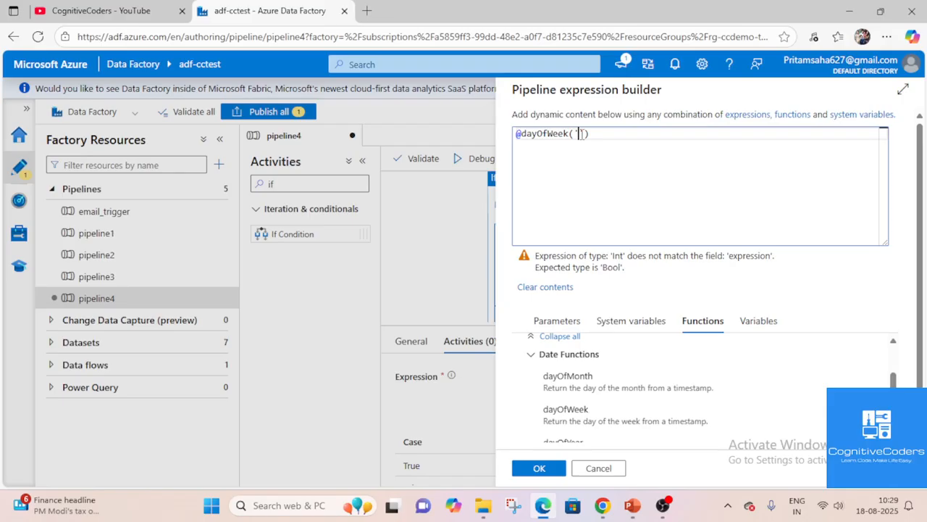
pyautogui.write('2025-08-18')
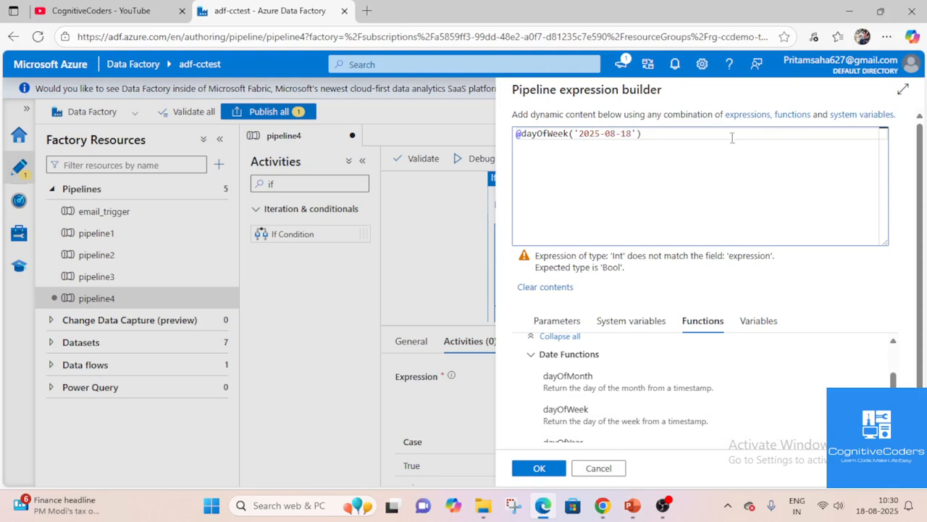
pyautogui.moveTo(647, 134); pyautogui.dragTo(538, 123)
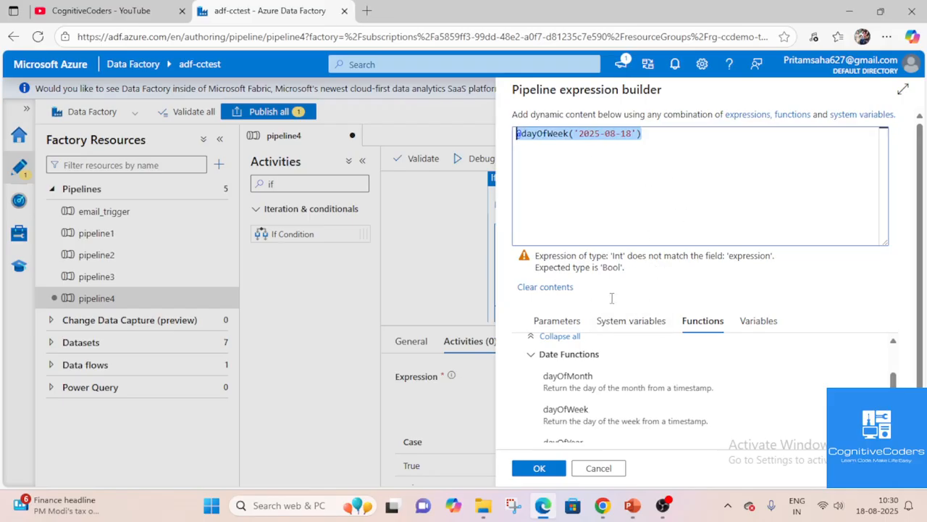
pyautogui.click(868, 505)
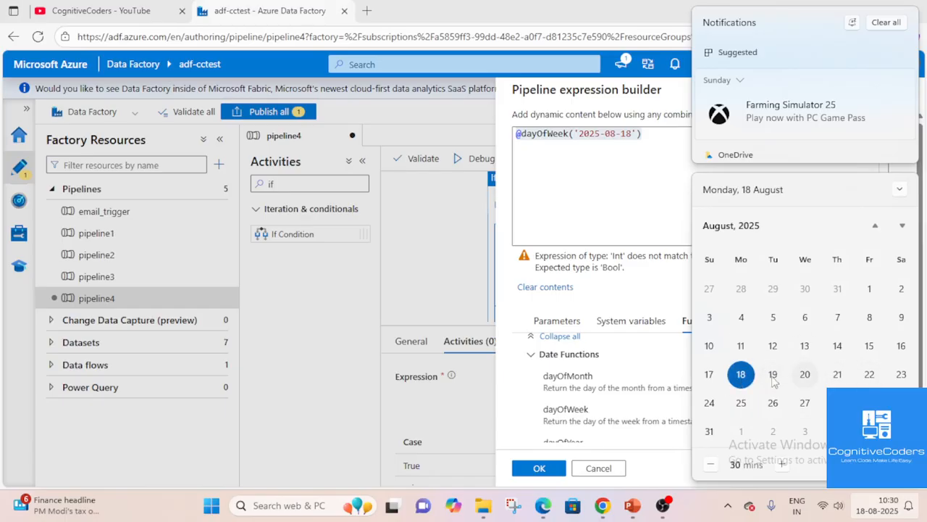
pyautogui.click(694, 338)
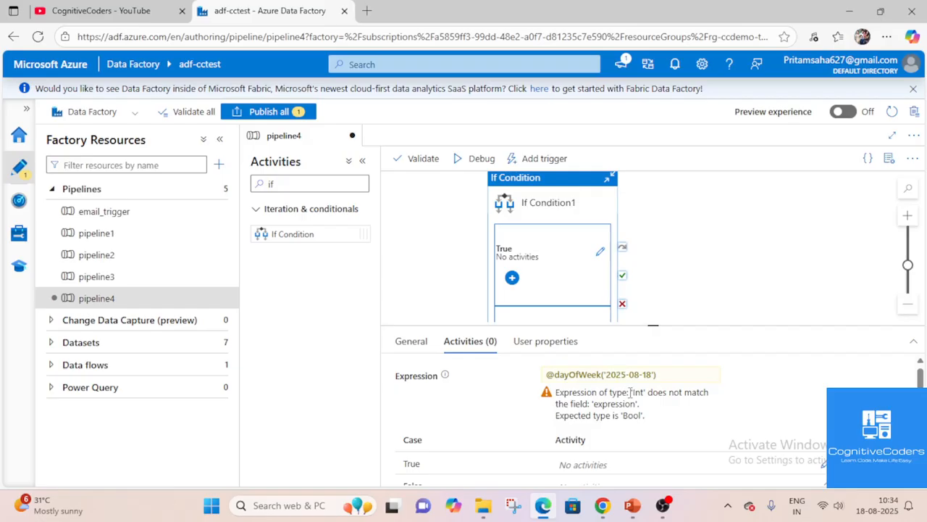
# Examine the type warning under the If Condition's expression.
pyautogui.moveTo(648, 422); pyautogui.dragTo(556, 392)
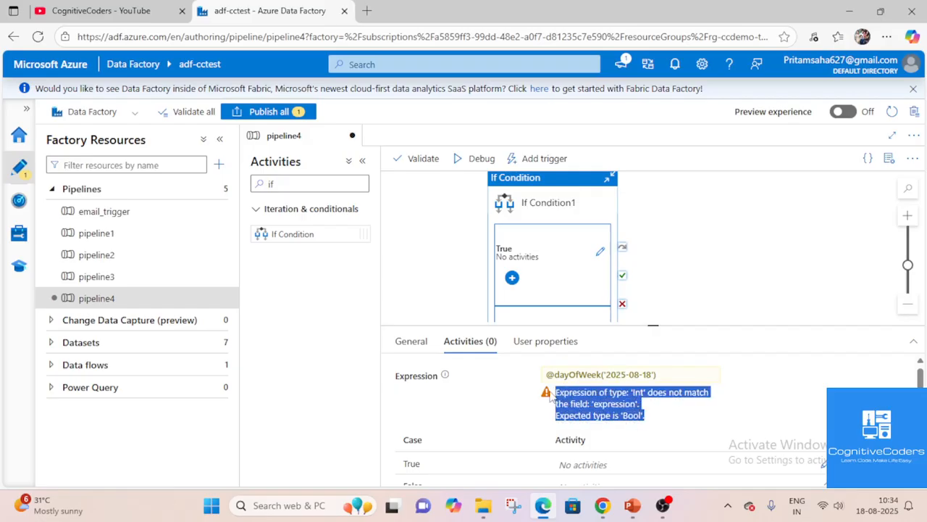
pyautogui.click(658, 395)
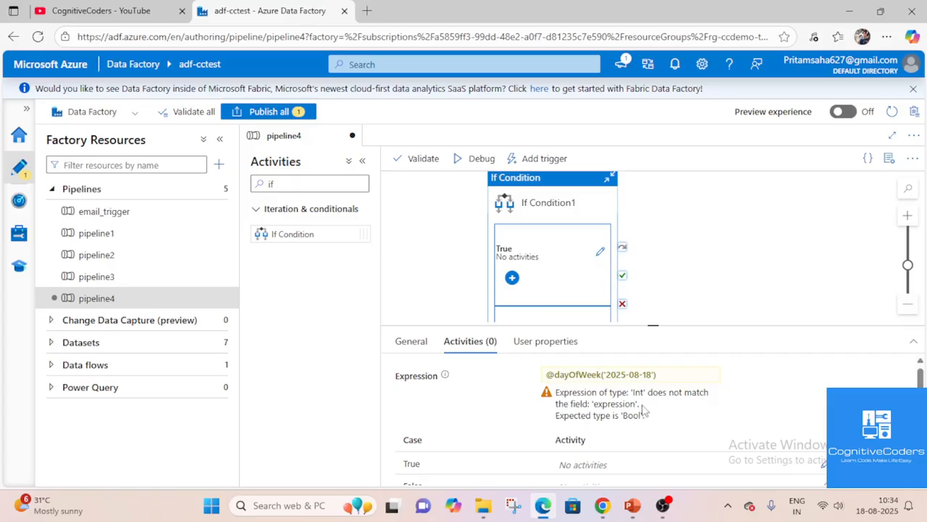
pyautogui.moveTo(645, 422); pyautogui.dragTo(556, 395)
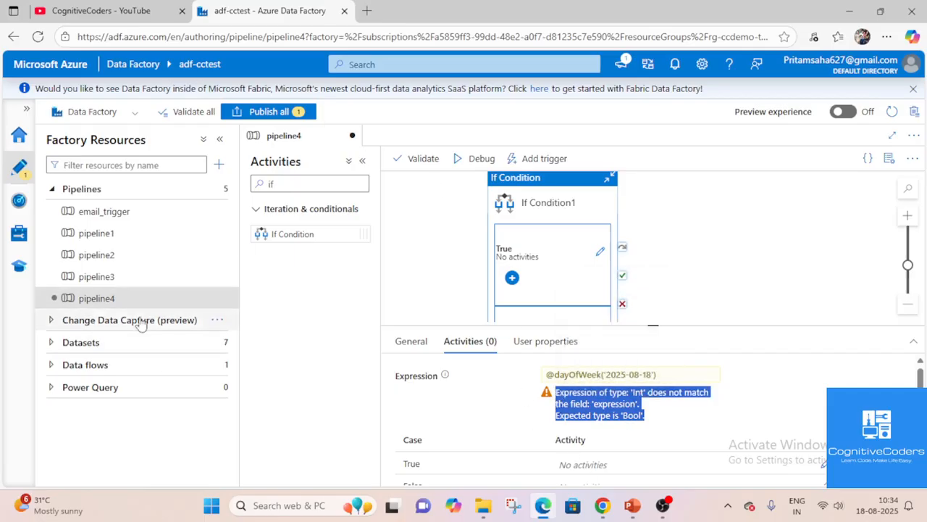
# Create another blank pipeline in the factory and hide its properties pane.
pyautogui.click(217, 187)
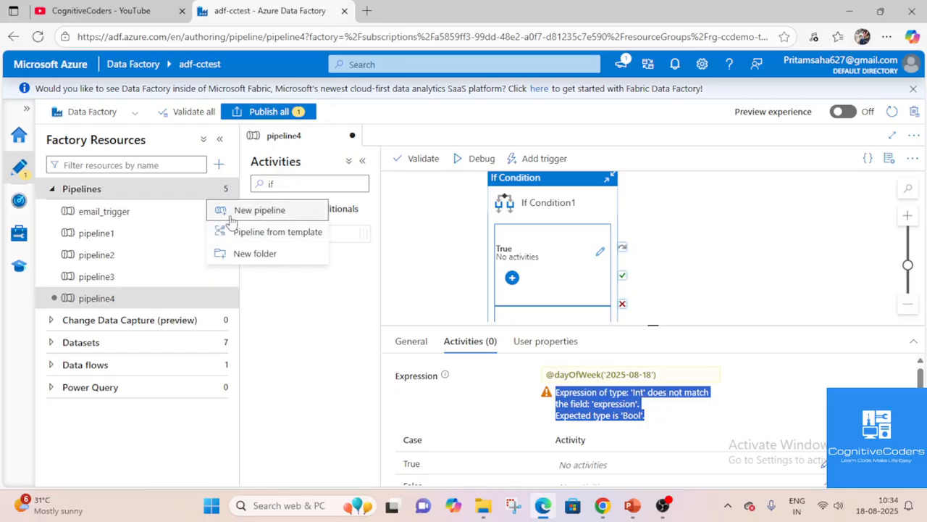
pyautogui.click(233, 211)
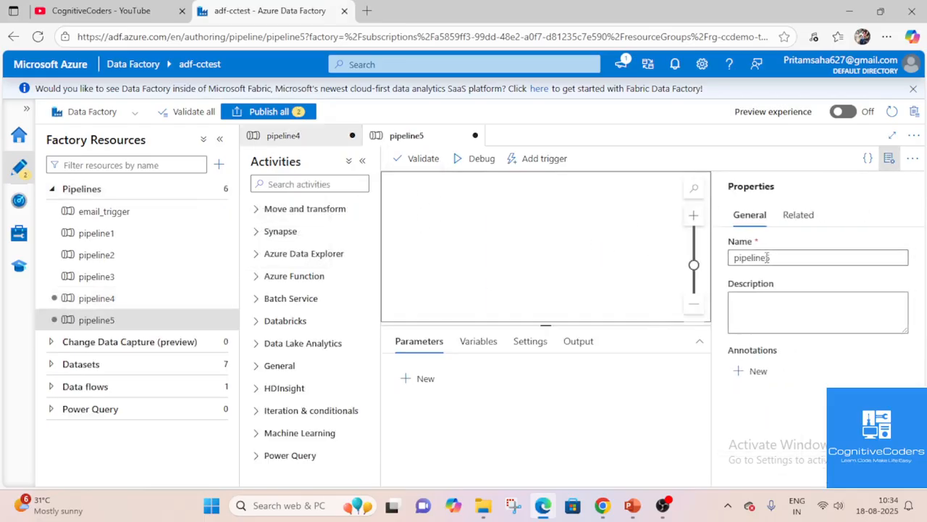
pyautogui.click(889, 156)
# Search the activities for "set" and place a Set variable activity on the pipeline5 canvas.
pyautogui.click(314, 183)
pyautogui.write('set')
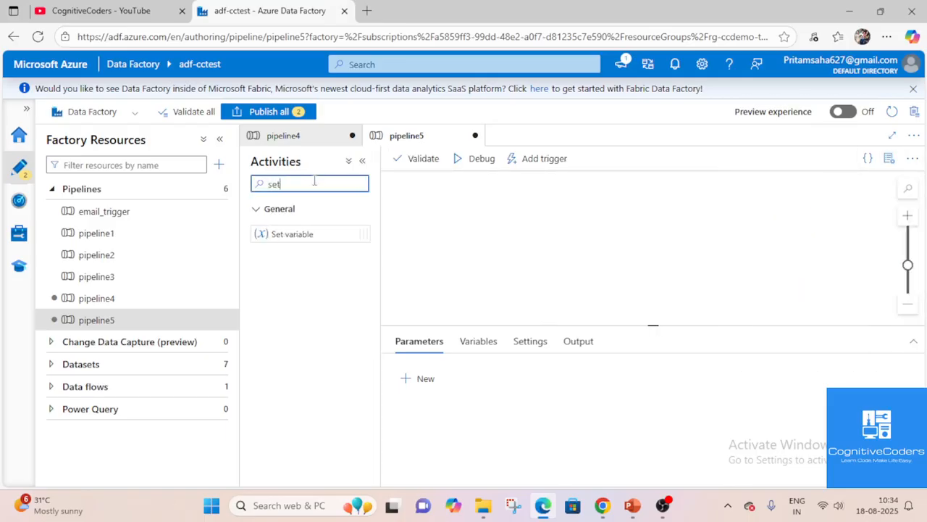
pyautogui.moveTo(283, 234); pyautogui.dragTo(612, 237)
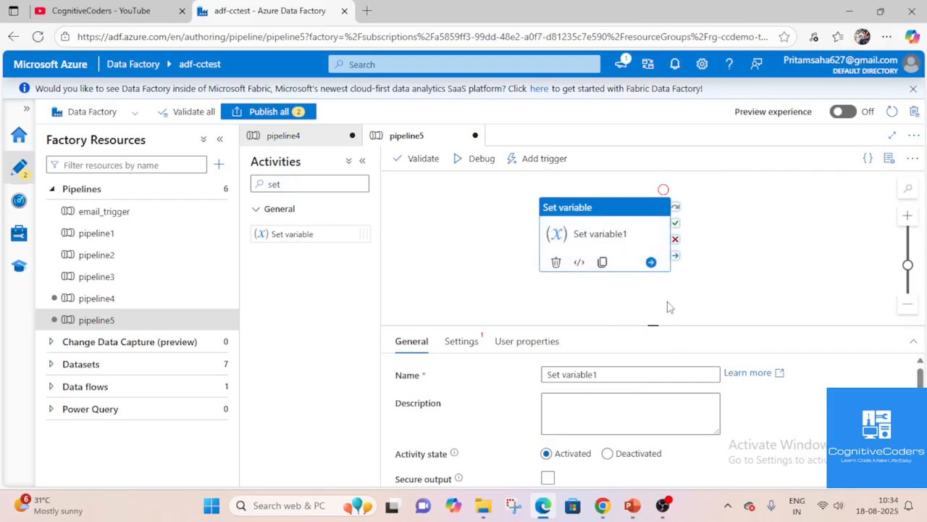
# Add a pipeline variable named day of type String to pipeline5.
pyautogui.click(471, 320)
pyautogui.click(477, 341)
pyautogui.click(410, 378)
pyautogui.click(486, 427)
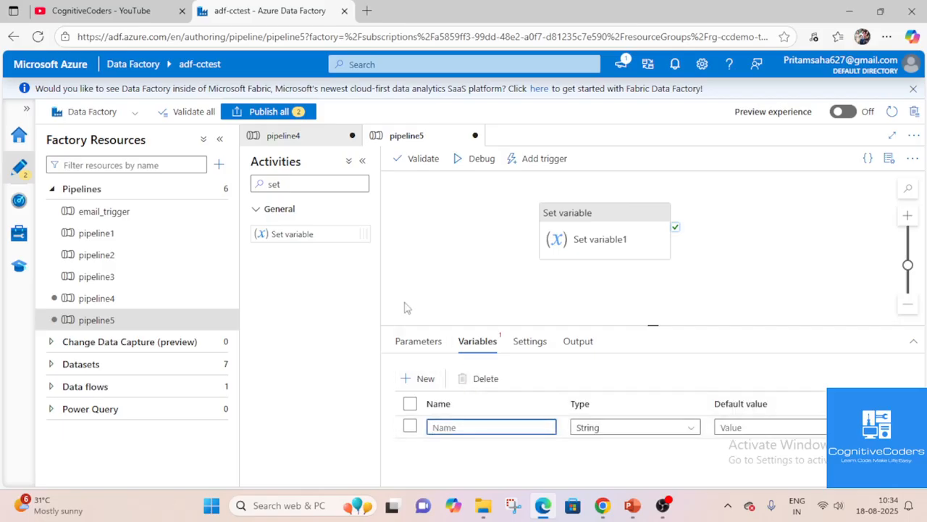
pyautogui.write('da')
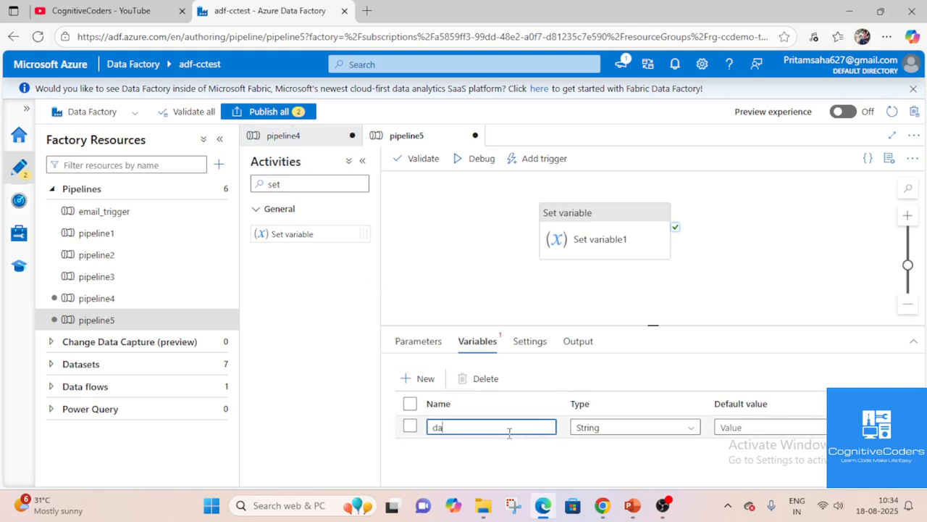
pyautogui.click(510, 268)
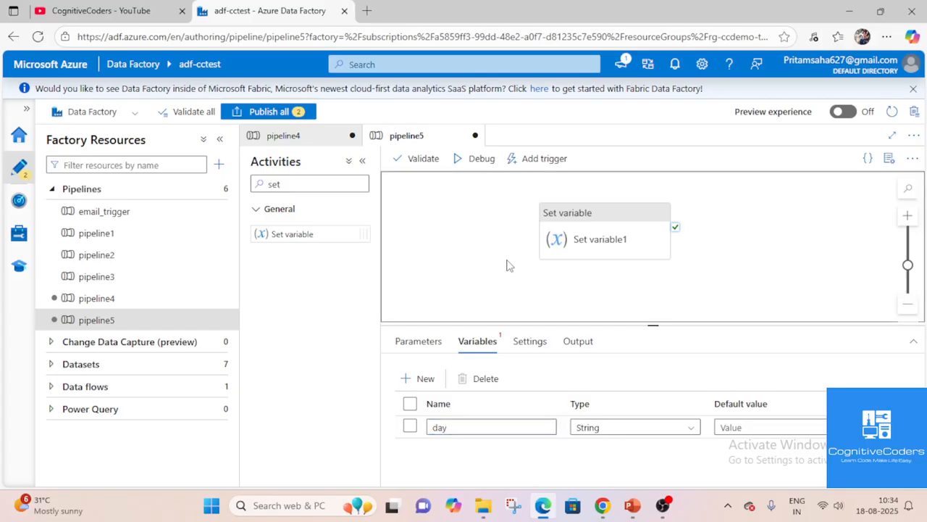
# Choose day as the pipeline variable that the Set variable activity assigns.
pyautogui.click(624, 250)
pyautogui.click(463, 342)
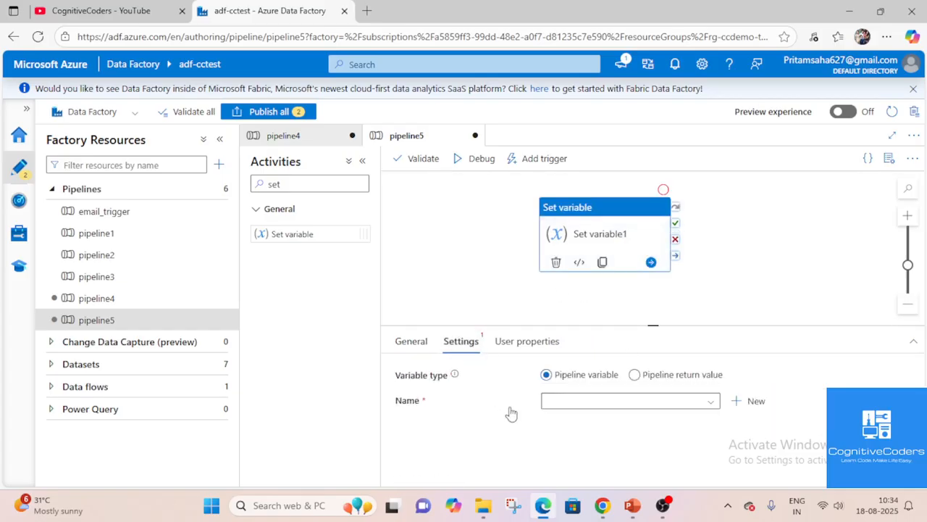
pyautogui.click(590, 405)
pyautogui.click(601, 427)
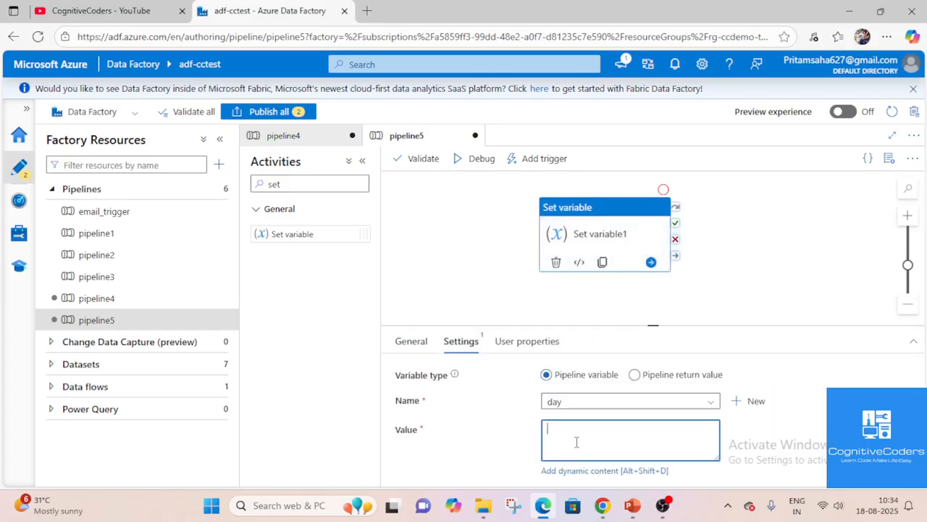
pyautogui.click(590, 471)
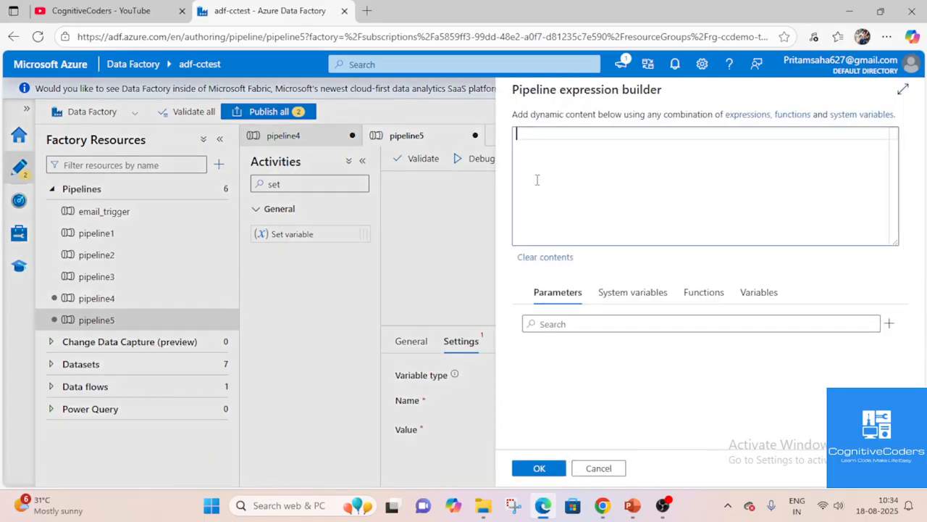
pyautogui.write('day')
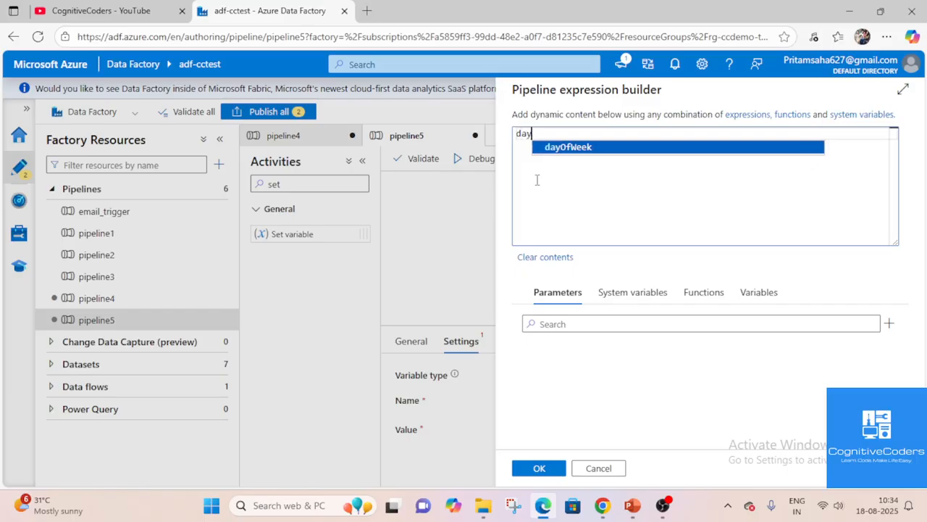
pyautogui.press('Return')
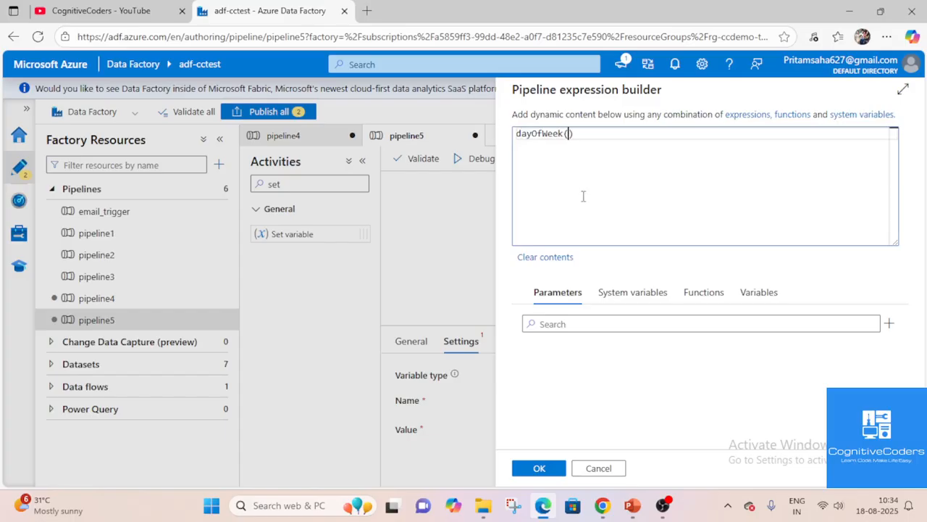
pyautogui.click(878, 507)
pyautogui.click(878, 510)
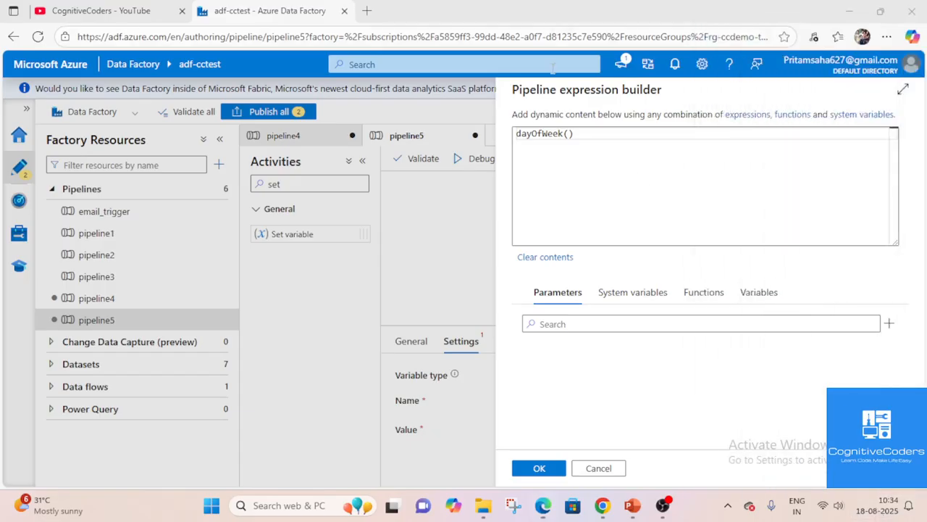
pyautogui.click(569, 133)
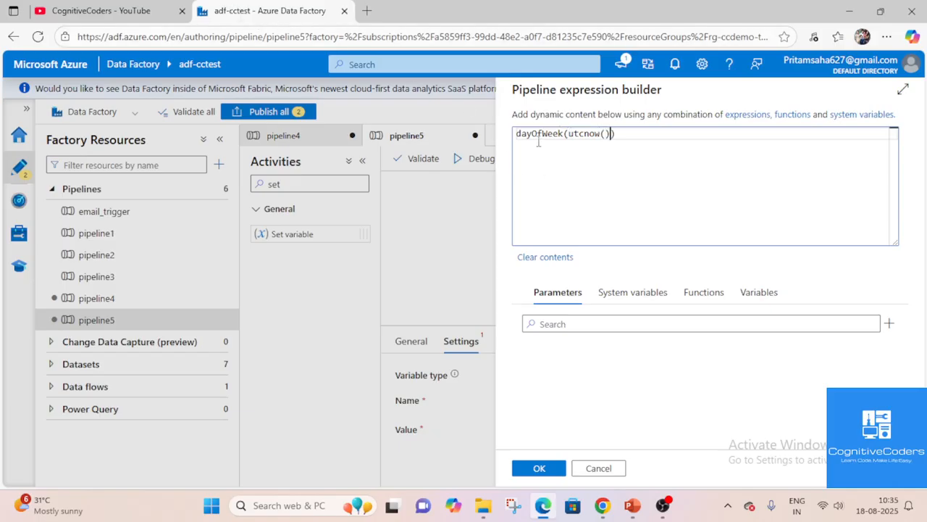
pyautogui.click(517, 134)
pyautogui.write('@')
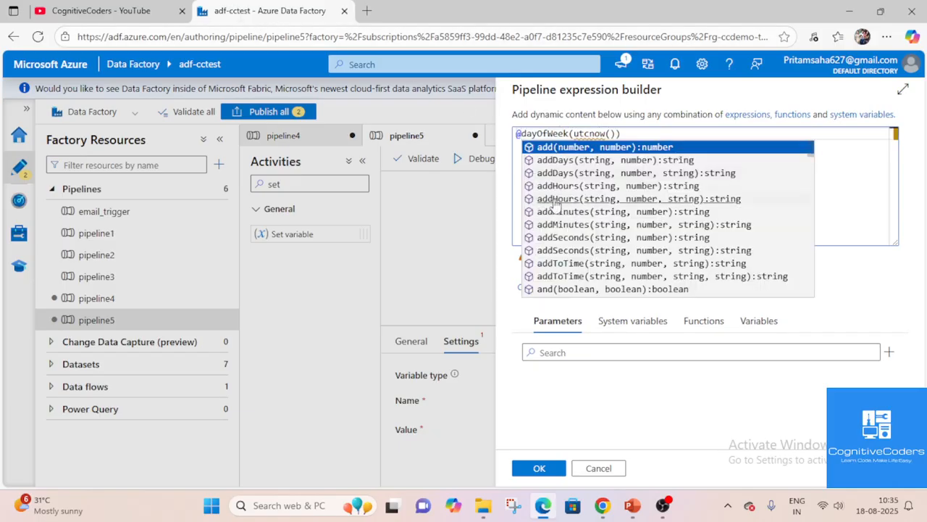
pyautogui.click(860, 201)
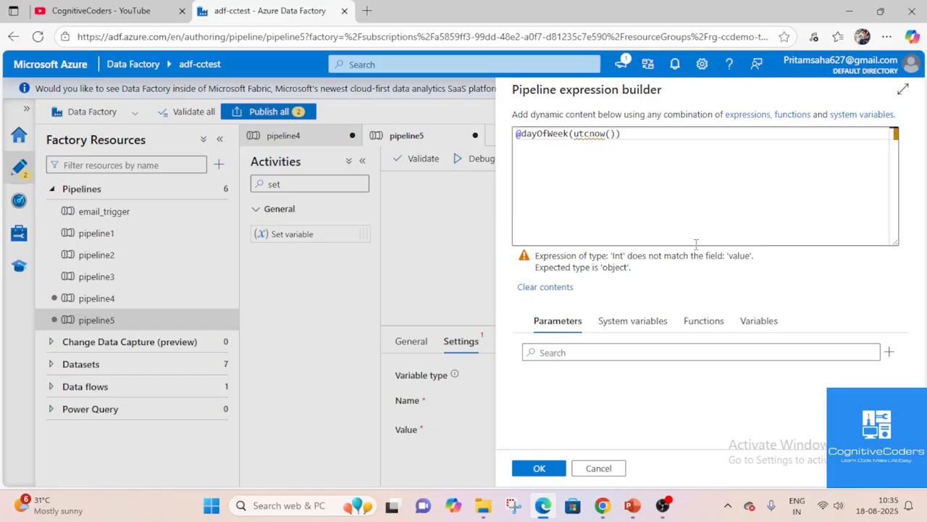
pyautogui.click(663, 504)
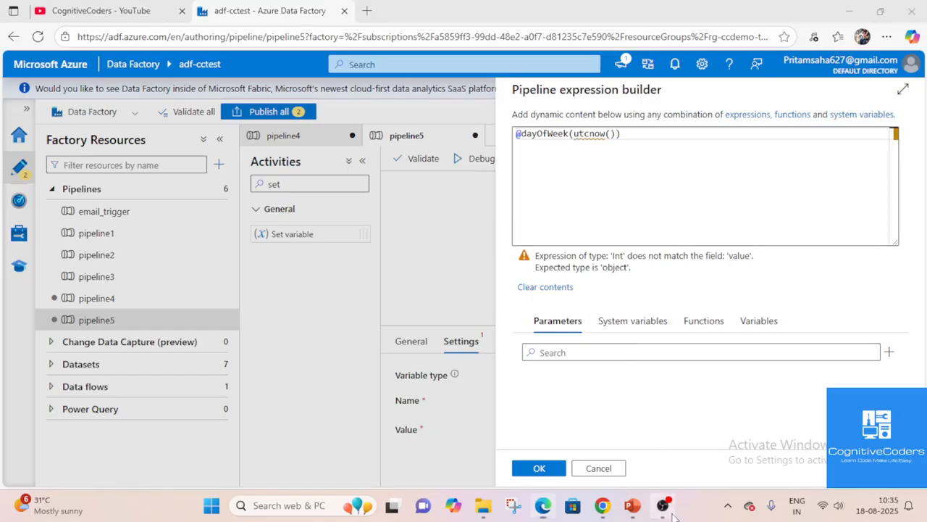
pyautogui.click(601, 201)
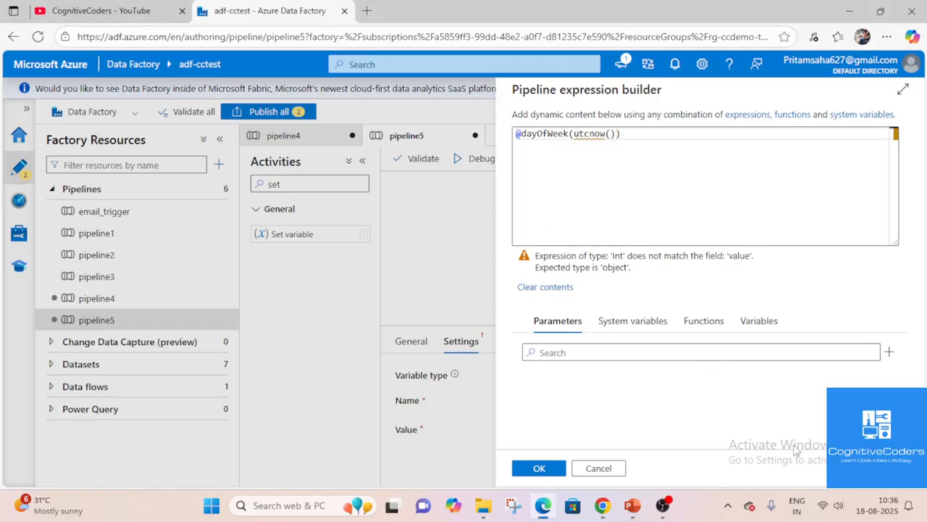
# Check the current date in the system calendar and the expression's type warning, and accept the expression as the day variable's value.
pyautogui.click(897, 508)
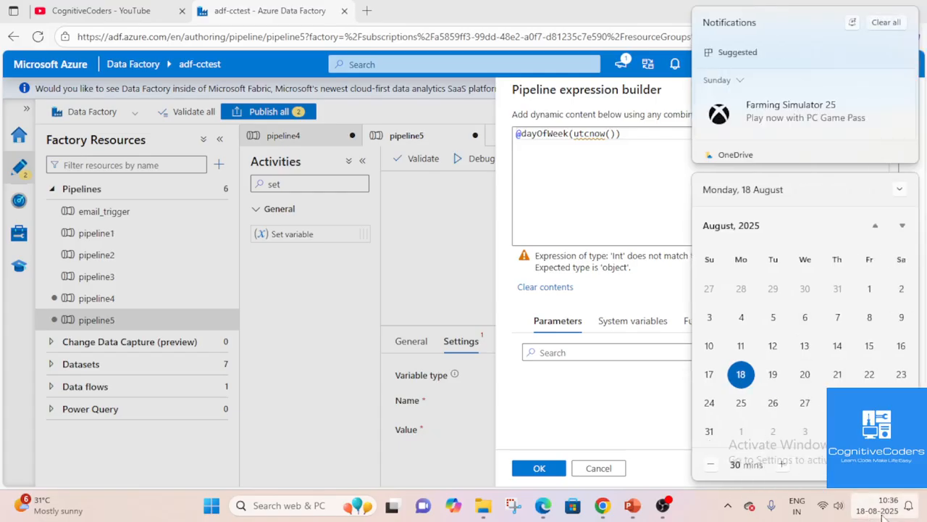
pyautogui.click(881, 511)
pyautogui.moveTo(529, 137)
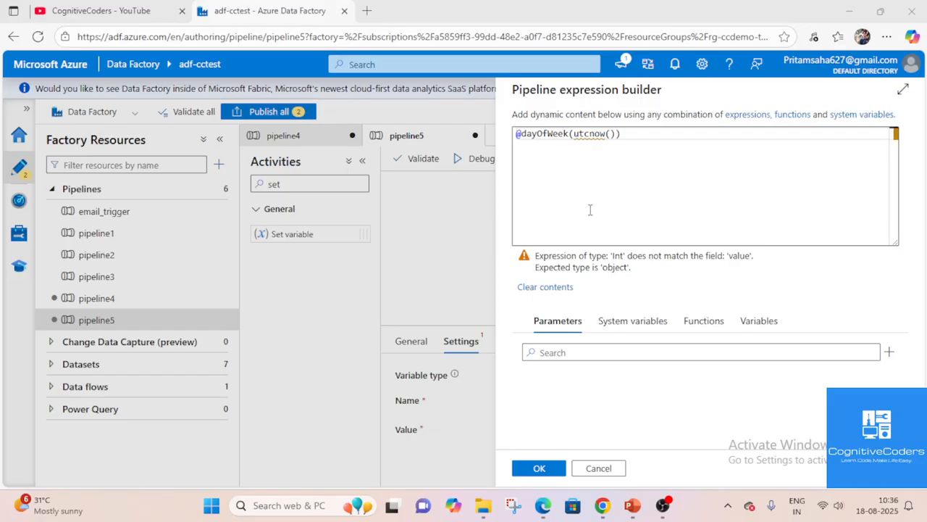
pyautogui.moveTo(639, 278); pyautogui.dragTo(530, 254)
pyautogui.click(640, 275)
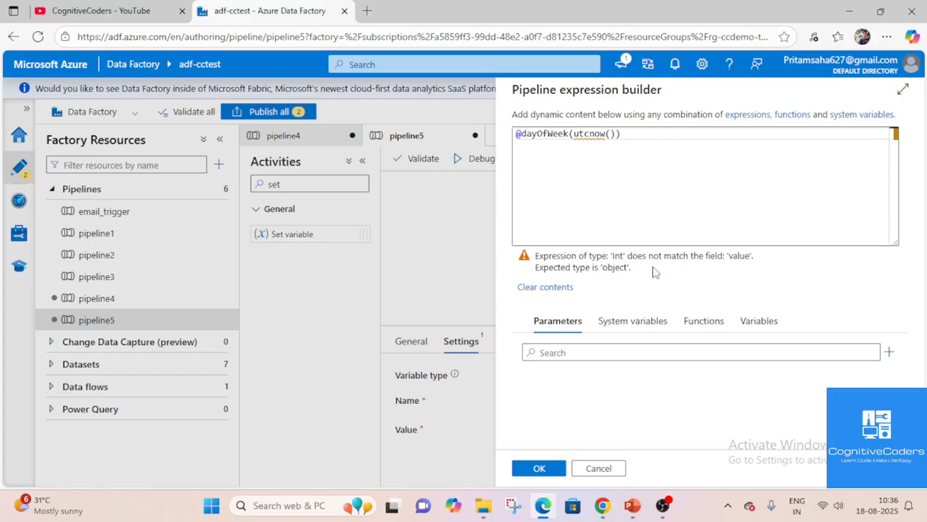
pyautogui.moveTo(655, 271); pyautogui.dragTo(535, 255)
pyautogui.click(539, 468)
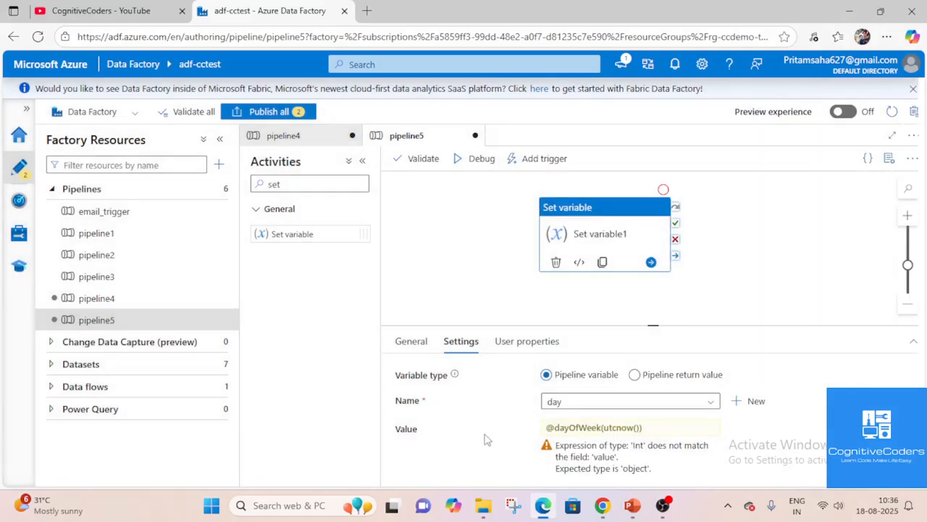
# Review the types available for the day variable in pipeline5 and the Set variable activity's settings.
pyautogui.click(428, 281)
pyautogui.click(477, 342)
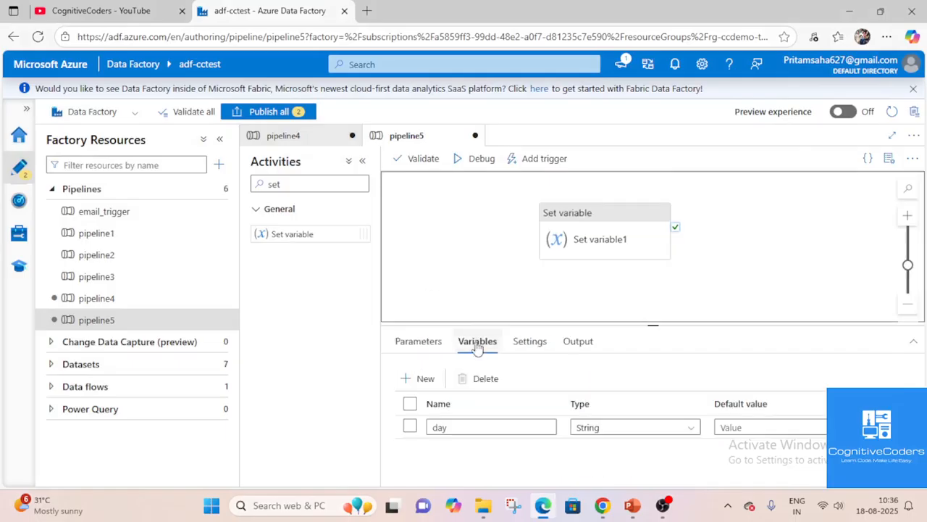
pyautogui.click(619, 429)
pyautogui.scroll(-2, 624, 467)
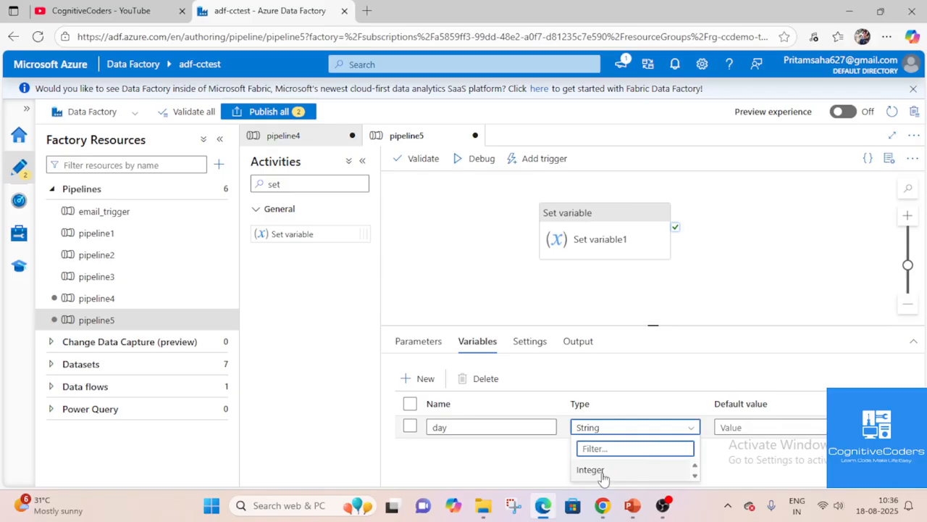
pyautogui.click(461, 276)
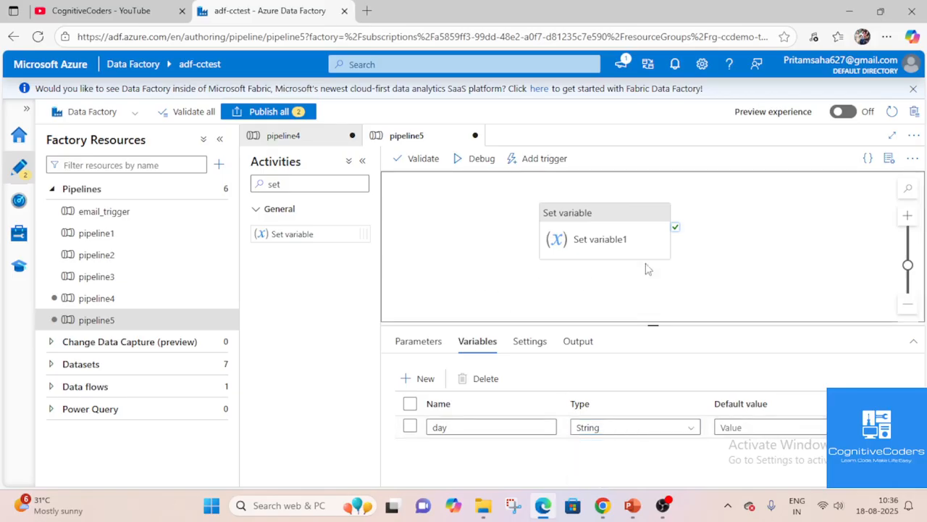
pyautogui.click(584, 252)
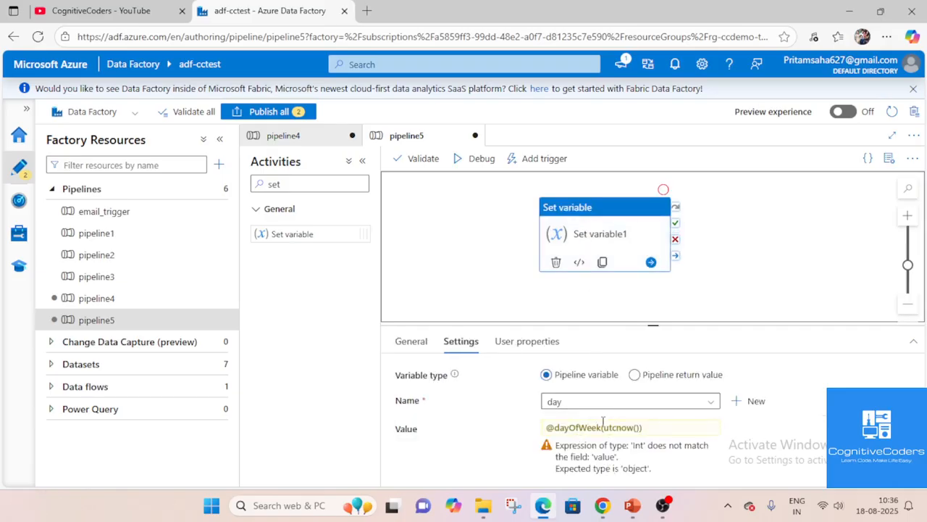
pyautogui.click(410, 341)
pyautogui.click(471, 313)
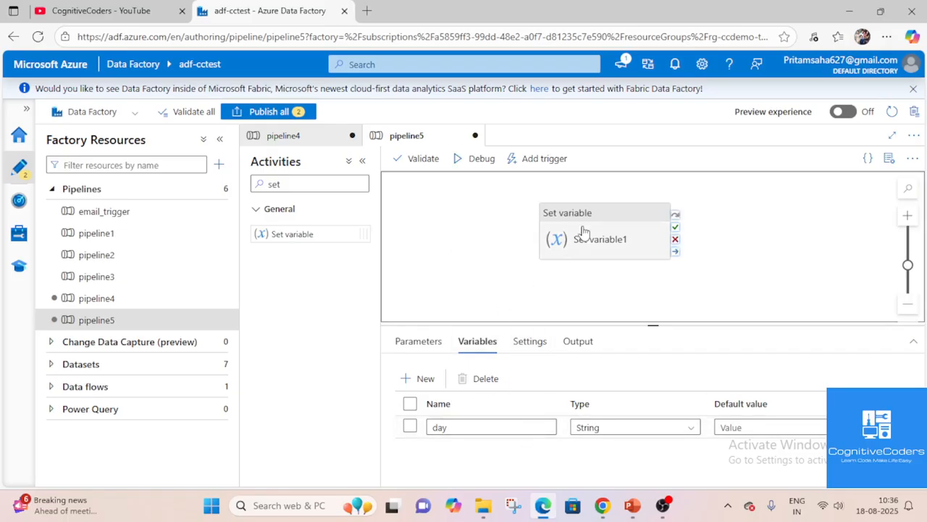
pyautogui.click(561, 234)
pyautogui.click(460, 340)
pyautogui.click(627, 429)
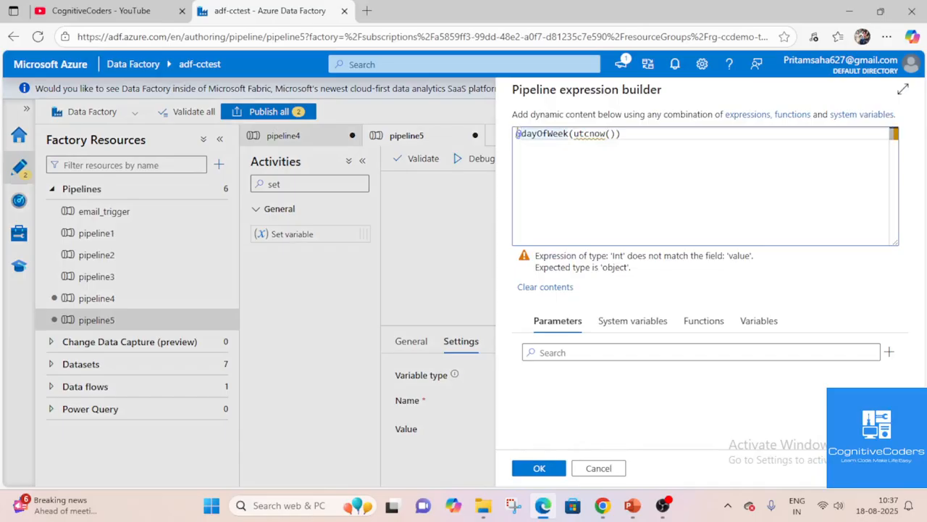
pyautogui.write('strin')
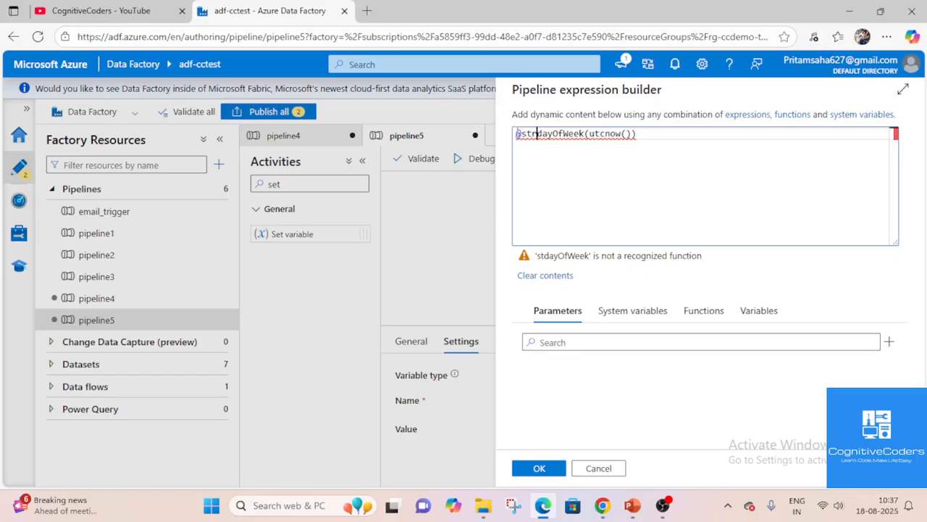
pyautogui.write('g')
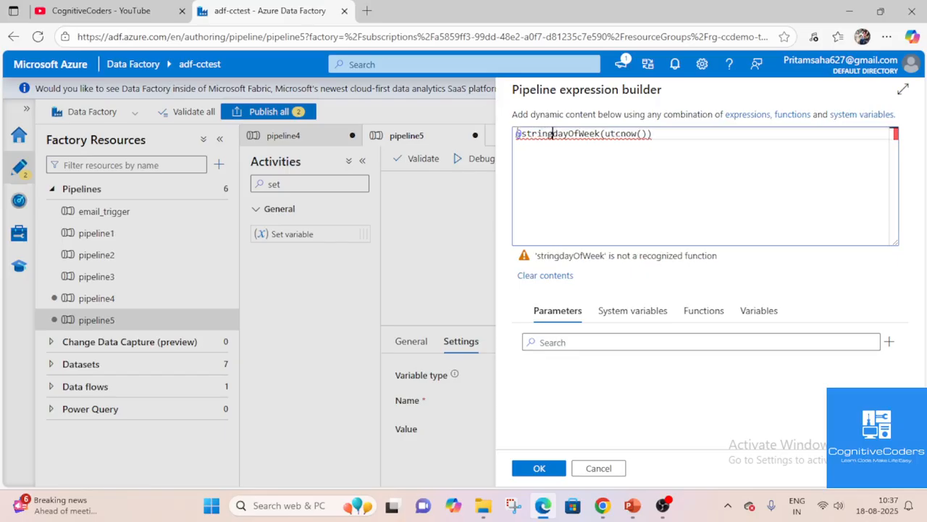
pyautogui.write('(')
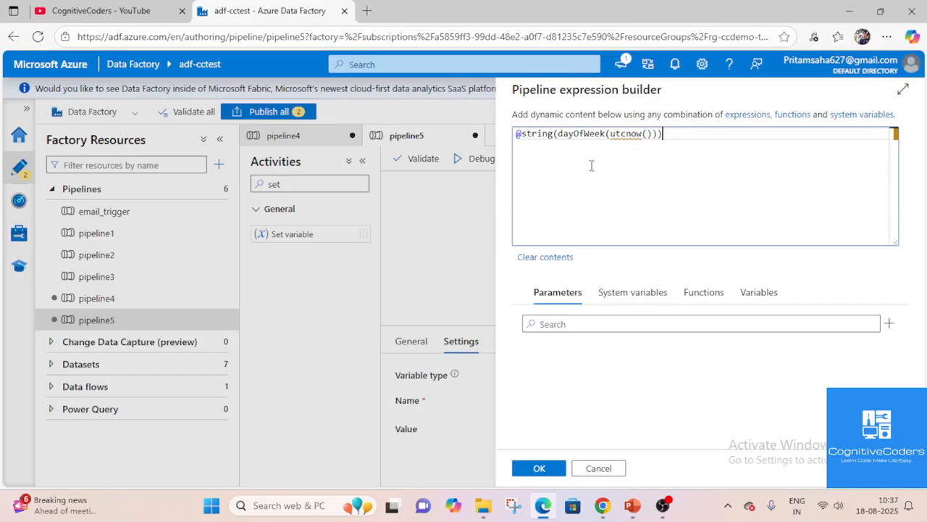
pyautogui.click(539, 468)
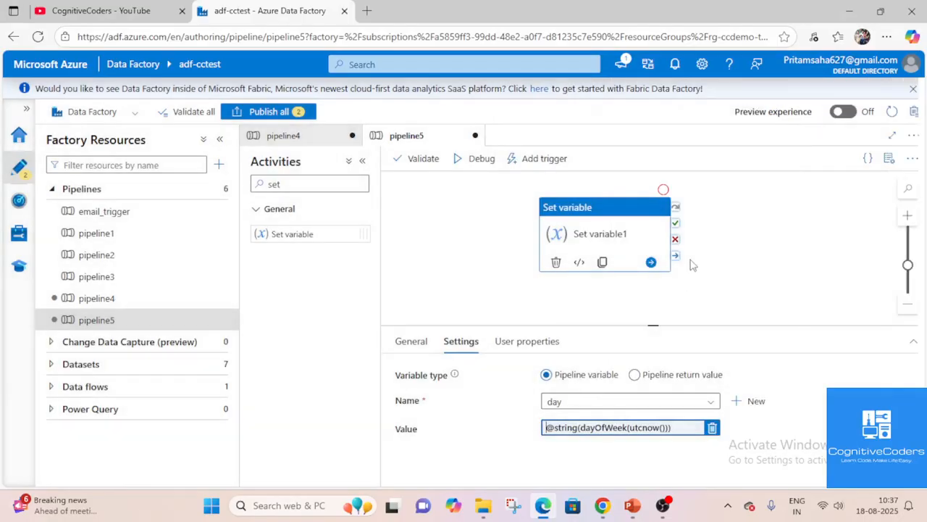
# Debug pipeline5 and compare the Set variable activity's output with the current weekday in the system calendar.
pyautogui.click(472, 164)
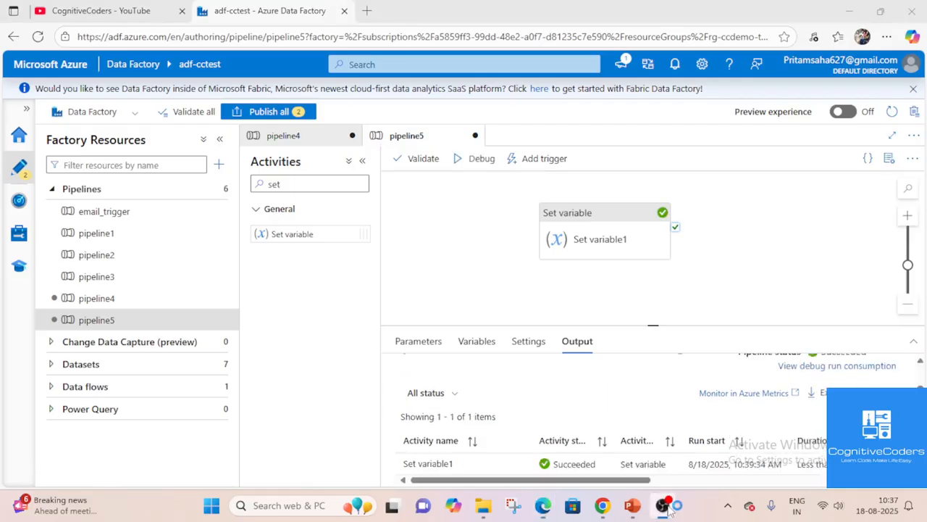
pyautogui.click(519, 464)
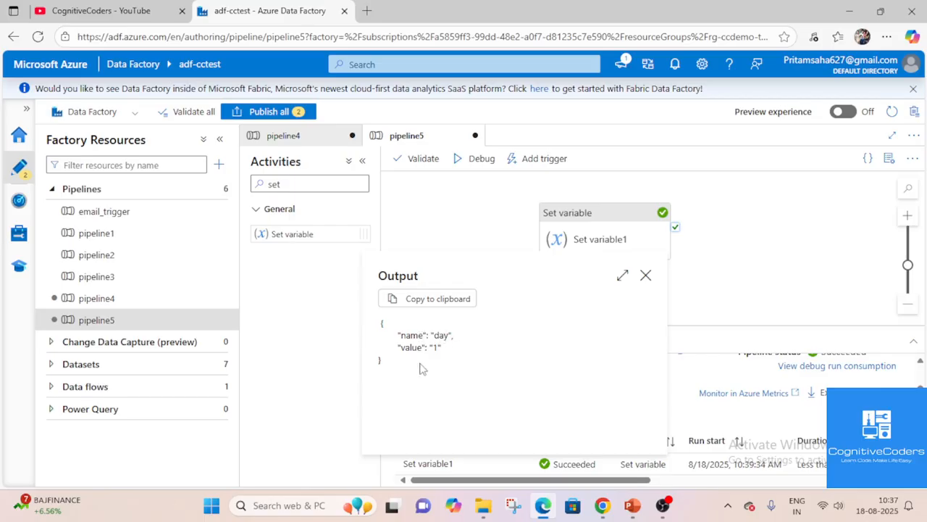
pyautogui.click(871, 506)
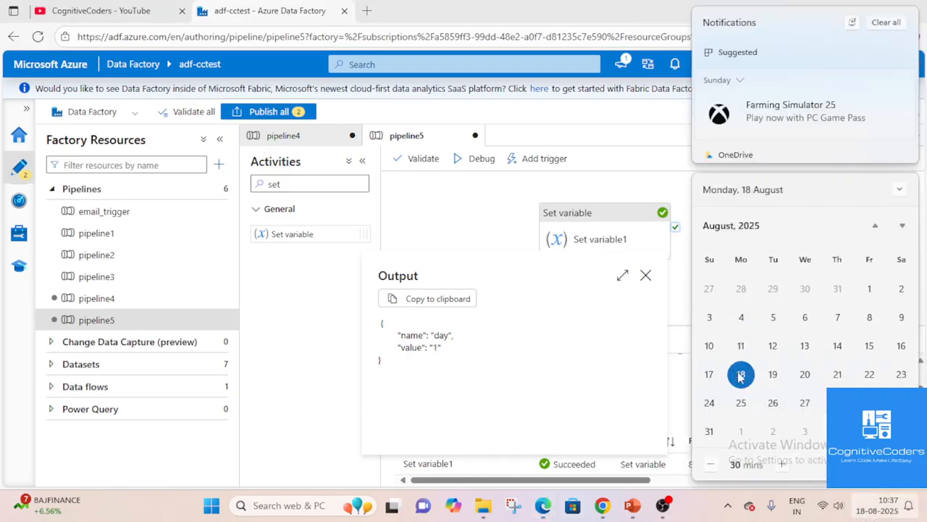
pyautogui.click(540, 358)
pyautogui.click(645, 277)
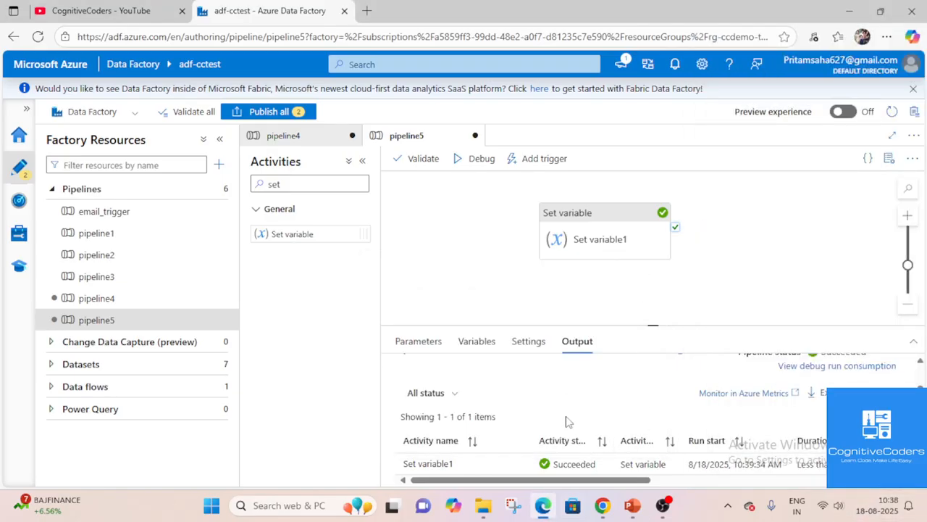
# Replace utcnow() in the Set variable activity's value with the fixed date '2025-08-17' and accept the expression.
pyautogui.click(595, 235)
pyautogui.click(622, 427)
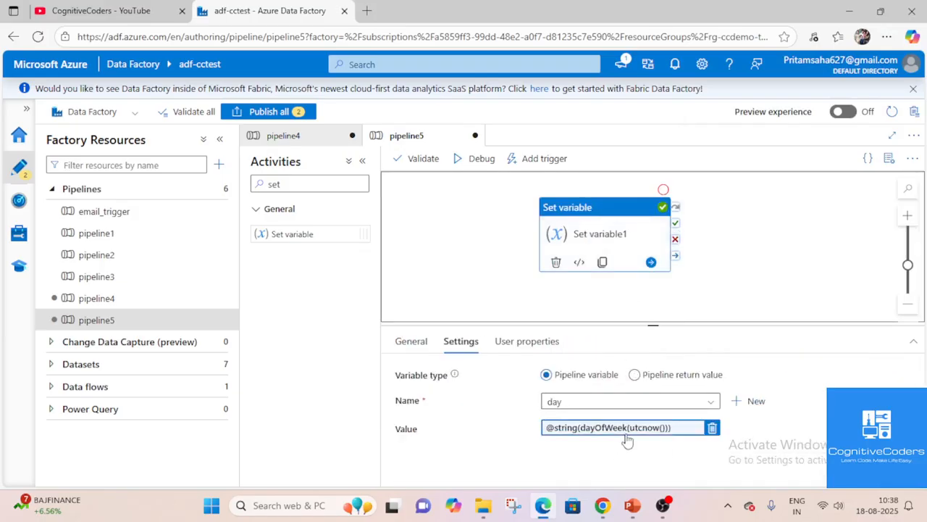
pyautogui.moveTo(611, 133); pyautogui.dragTo(652, 133)
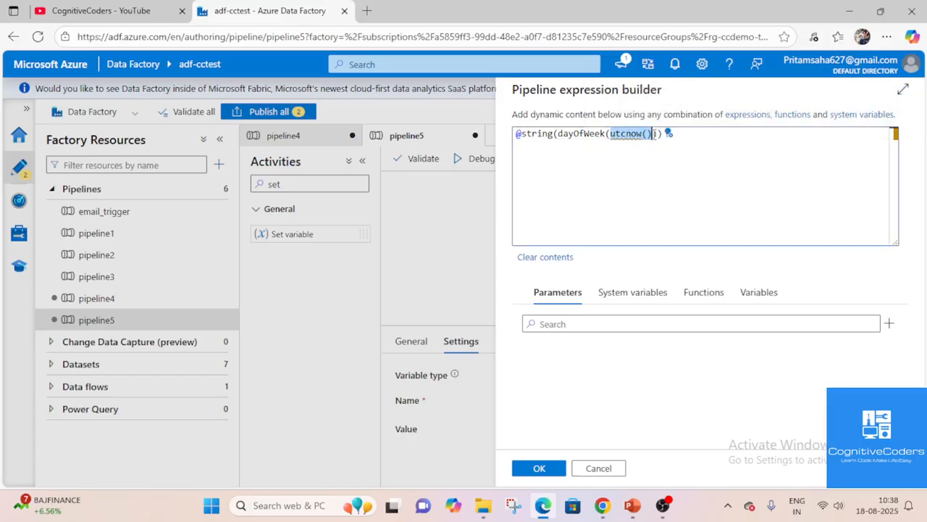
pyautogui.write("'")
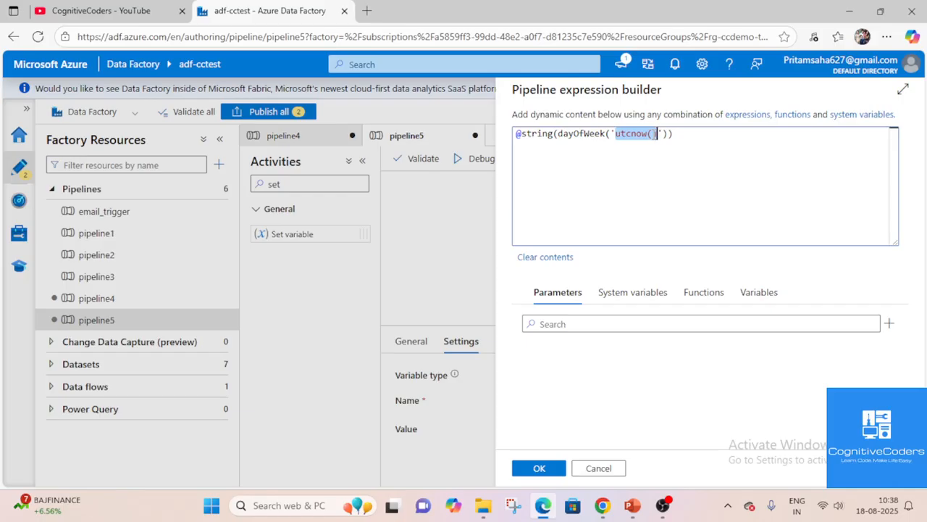
pyautogui.write('202')
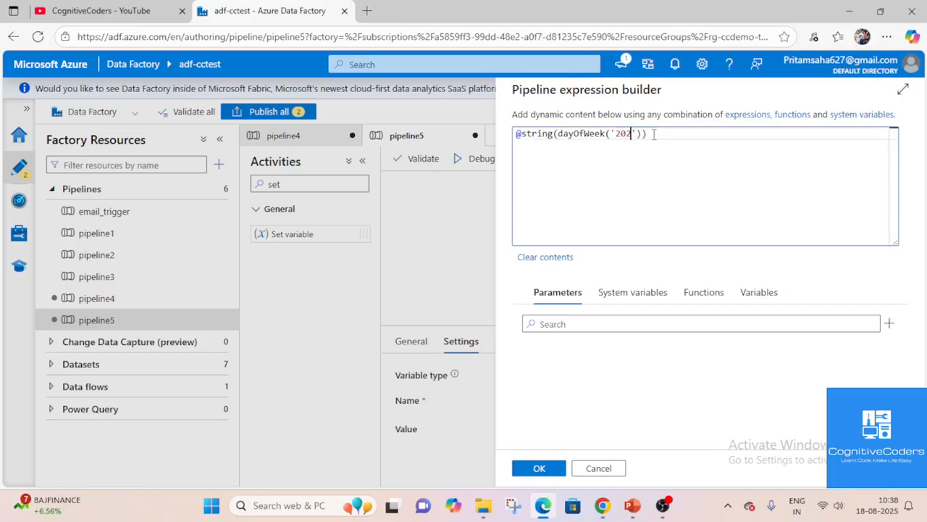
pyautogui.write('5-08')
pyautogui.write('-17')
pyautogui.click(539, 468)
# Debug pipeline5 with the fixed date, refresh the run status, and inspect the Set variable activity's output.
pyautogui.click(480, 173)
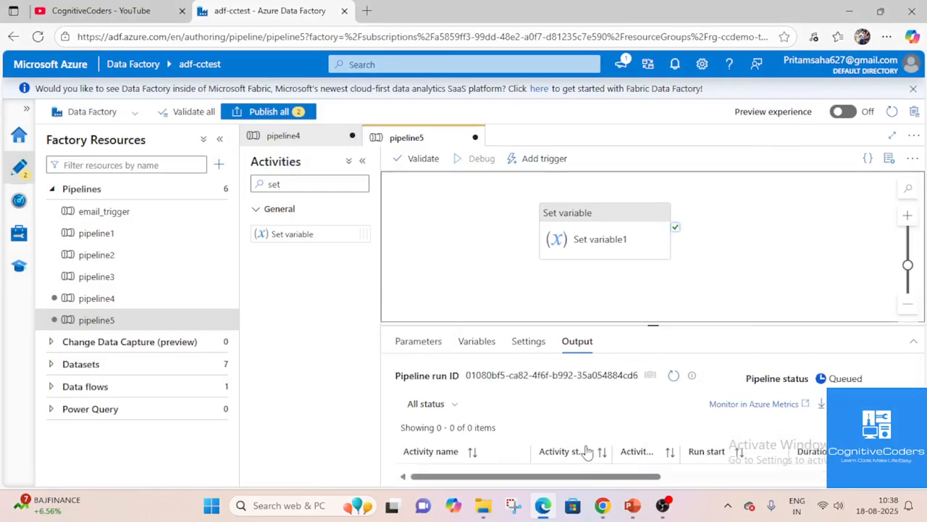
pyautogui.click(673, 374)
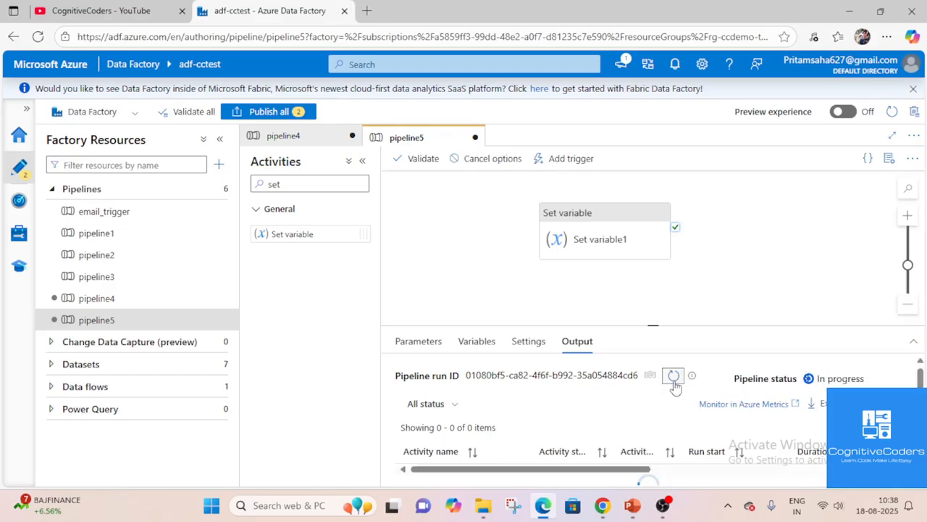
pyautogui.click(674, 364)
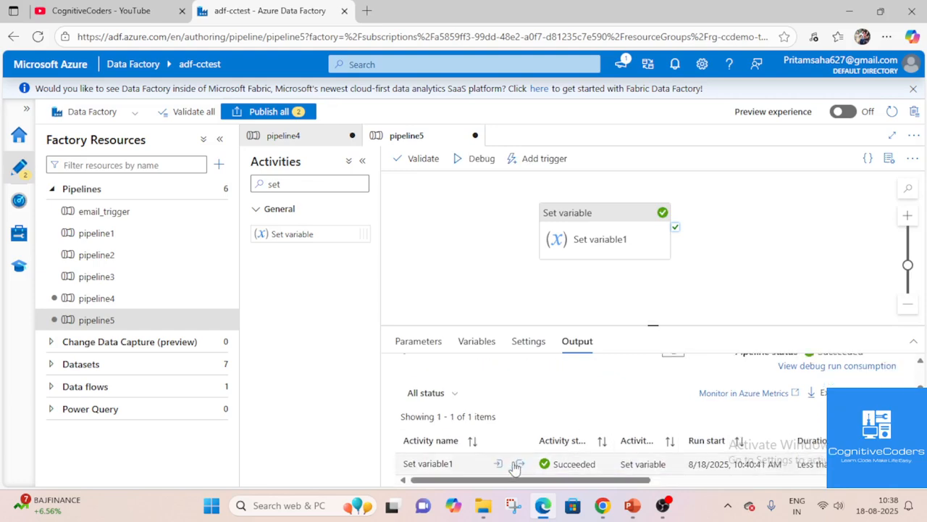
pyautogui.click(519, 464)
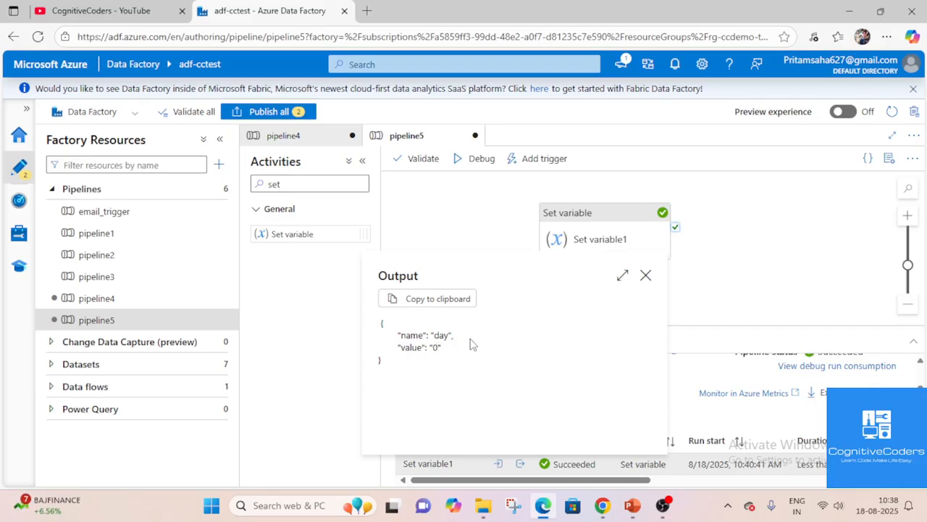
pyautogui.click(646, 276)
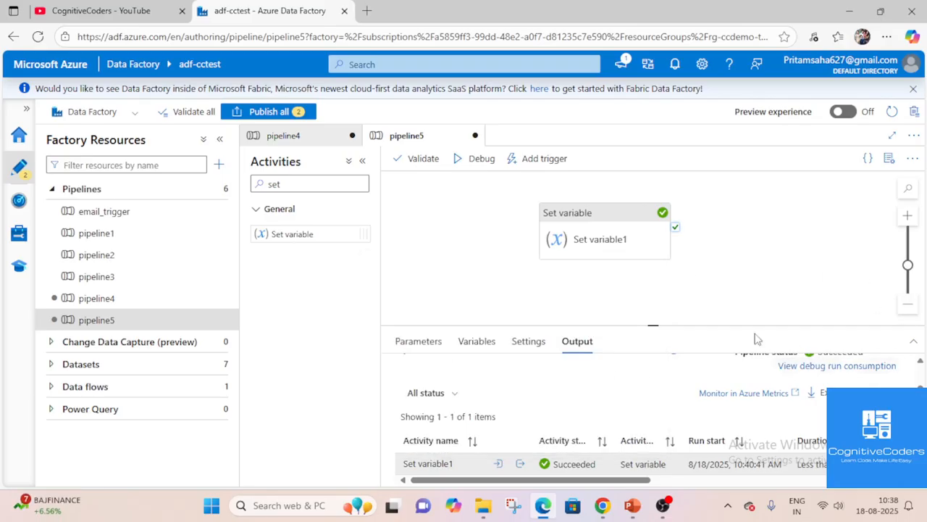
# Open the Set variable activity's value in the expression builder and check the August 2025 weekdays in the system calendar.
pyautogui.click(608, 242)
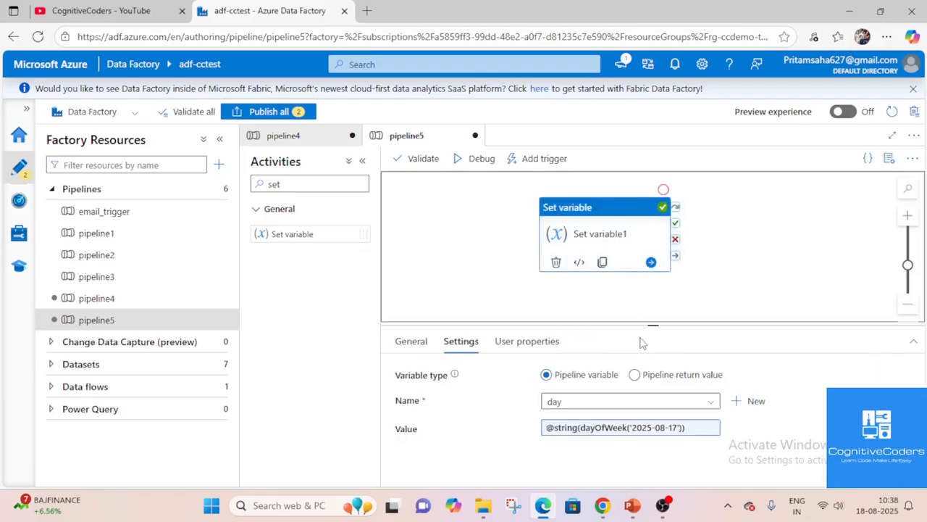
pyautogui.click(651, 432)
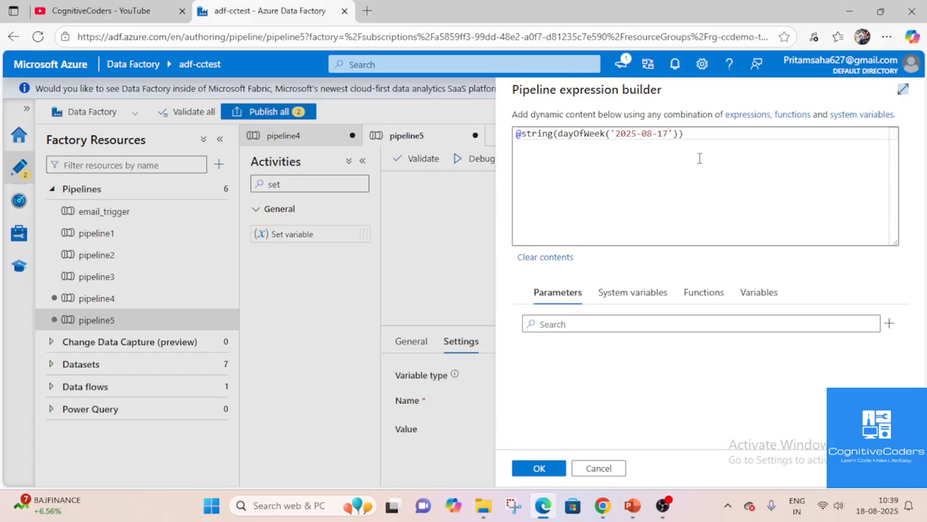
pyautogui.click(884, 505)
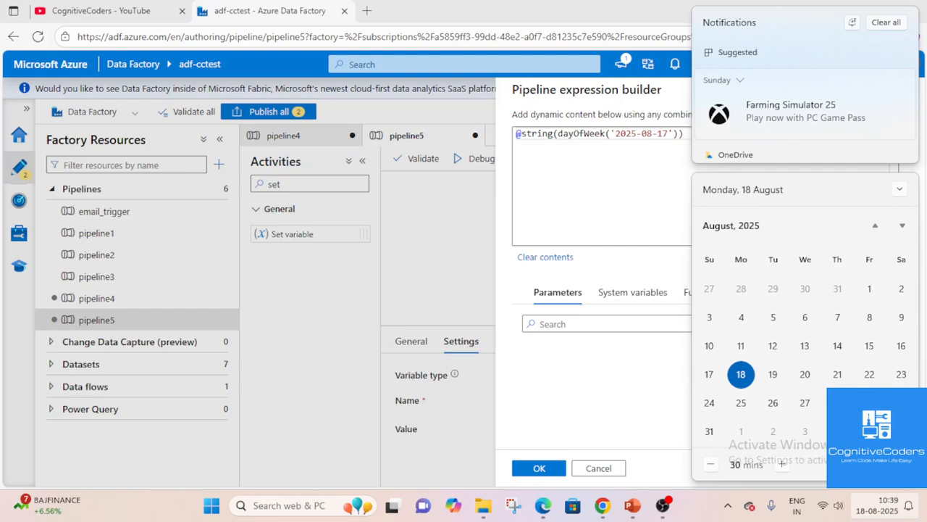
pyautogui.click(563, 392)
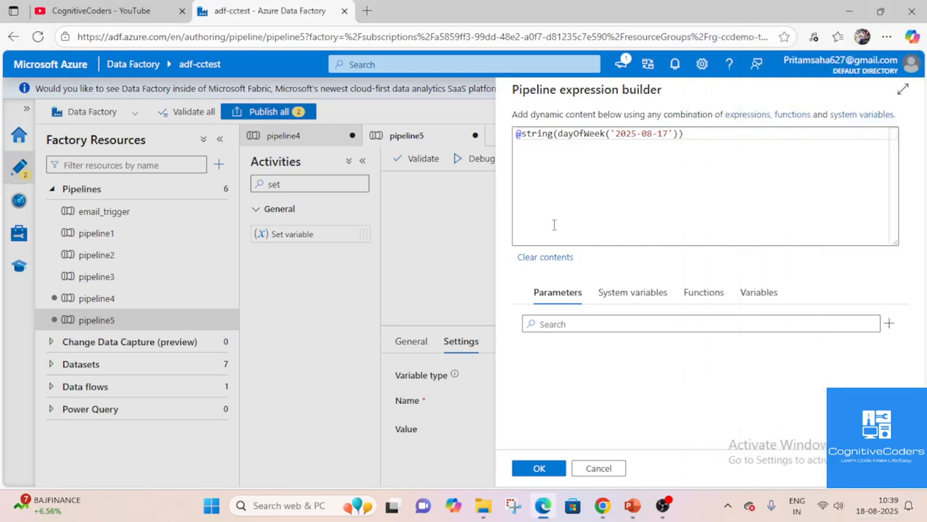
pyautogui.click(523, 135)
pyautogui.write('contain')
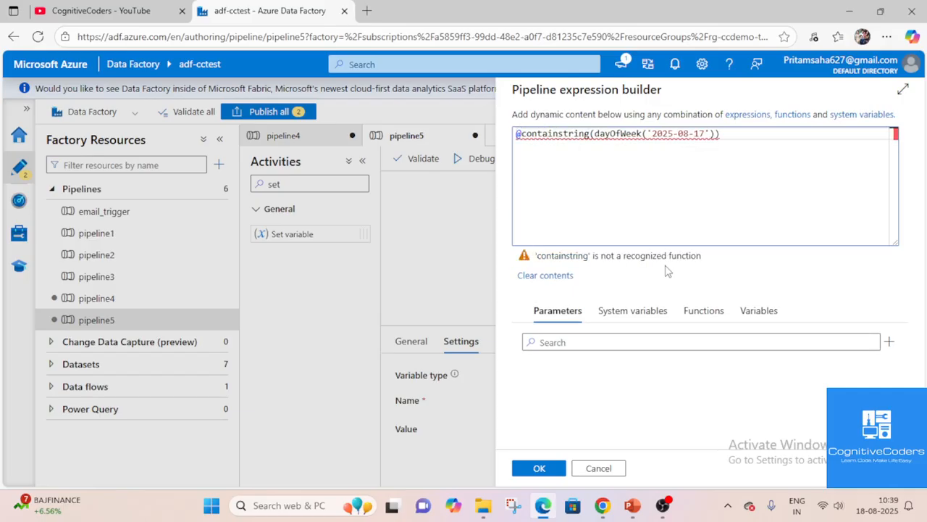
pyautogui.write('(')
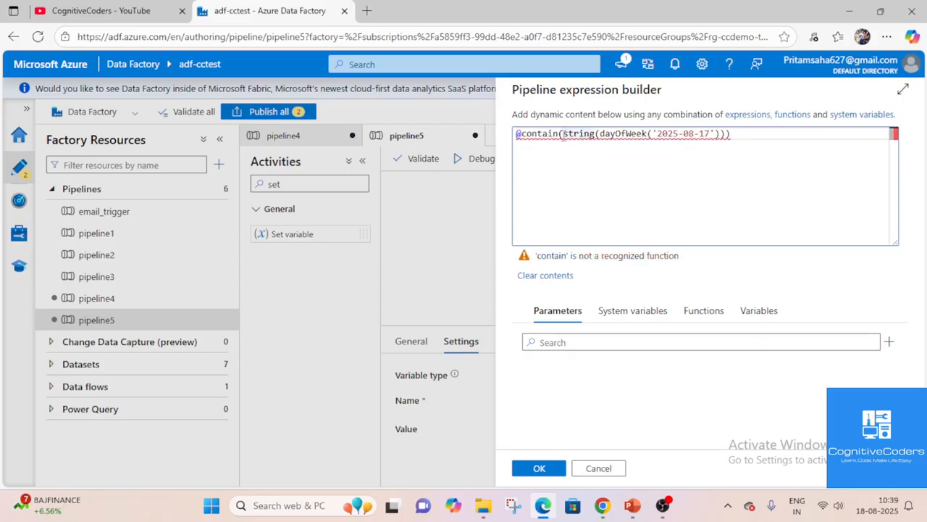
pyautogui.write(',')
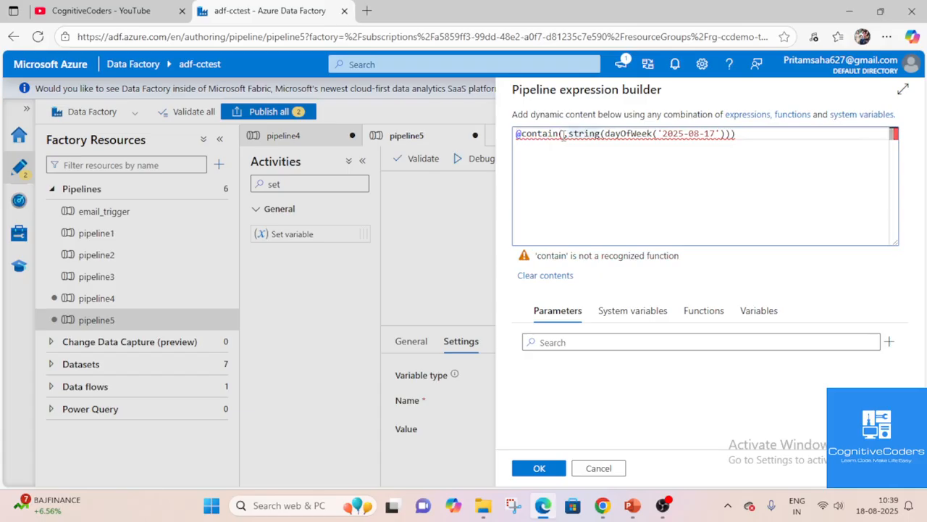
pyautogui.hotkey('ctrl', 'space')
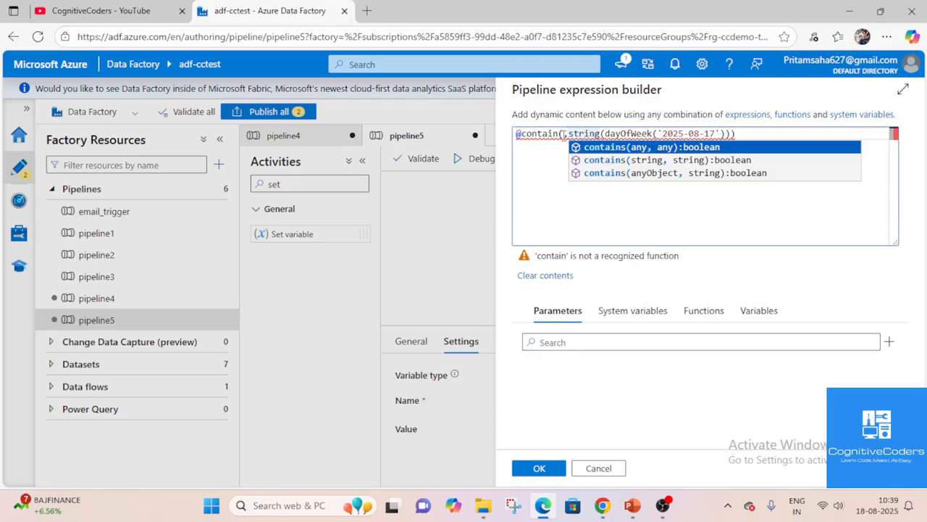
pyautogui.click(563, 136)
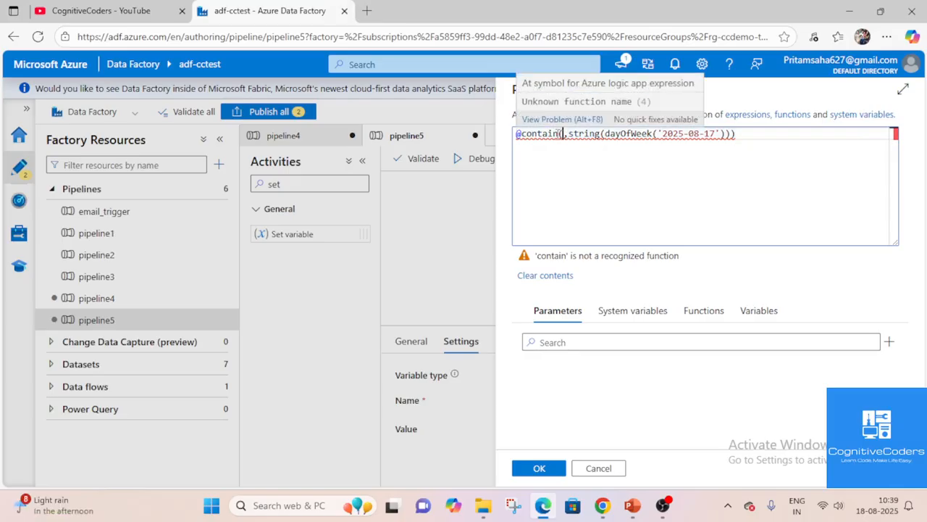
pyautogui.write('s')
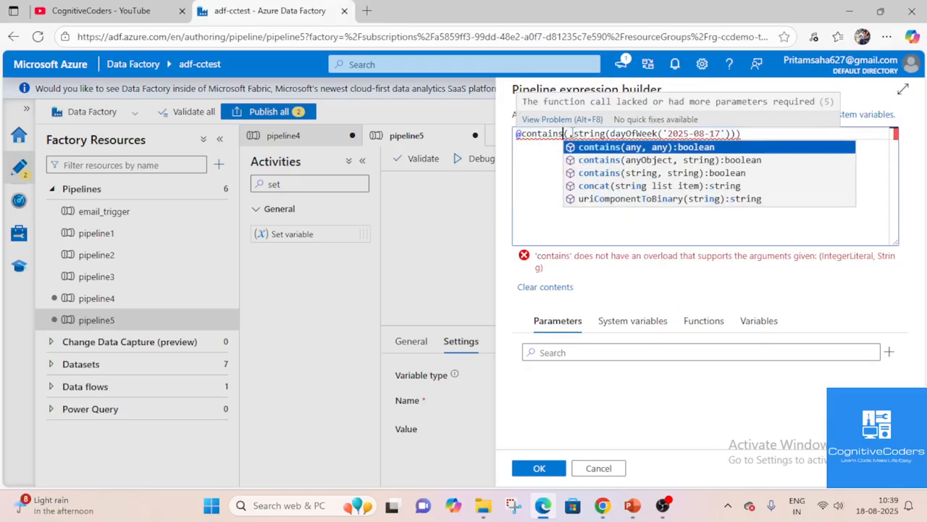
pyautogui.click(570, 134)
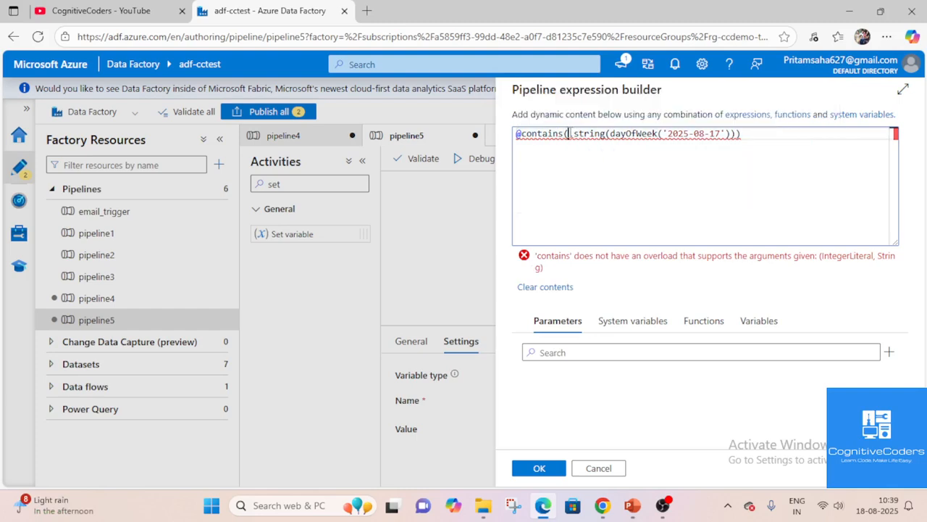
pyautogui.write("'")
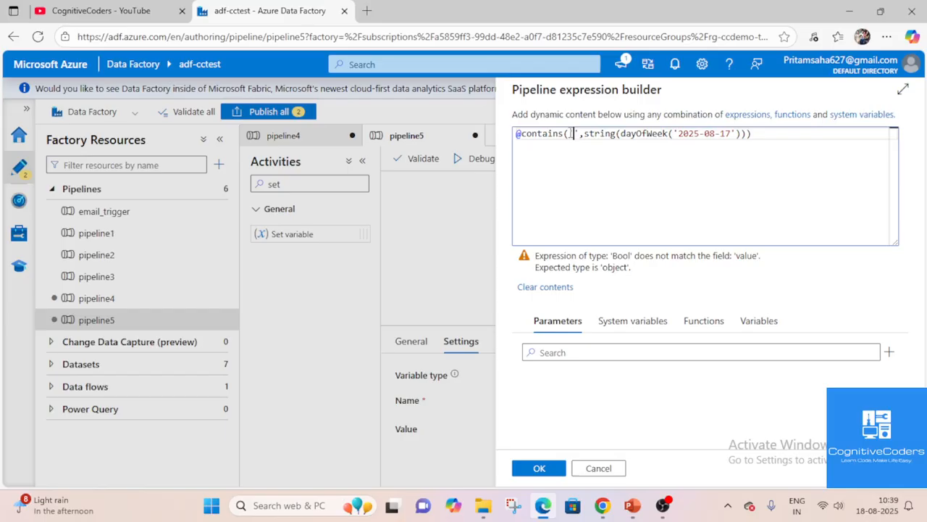
pyautogui.write('1234')
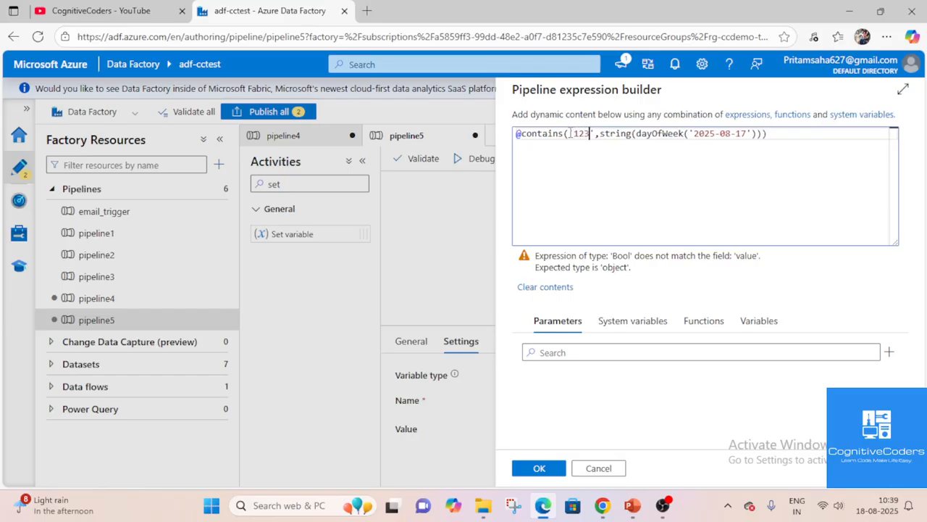
pyautogui.write('5')
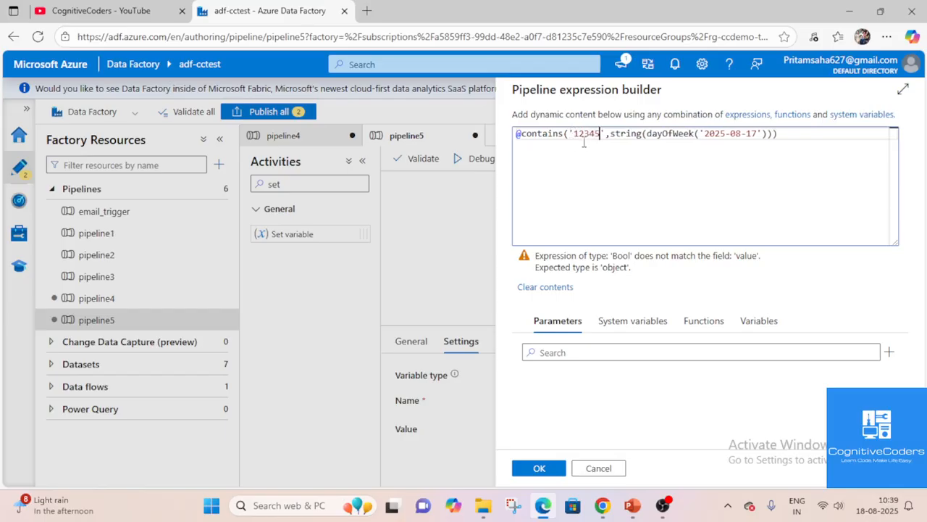
pyautogui.moveTo(600, 133); pyautogui.dragTo(577, 134)
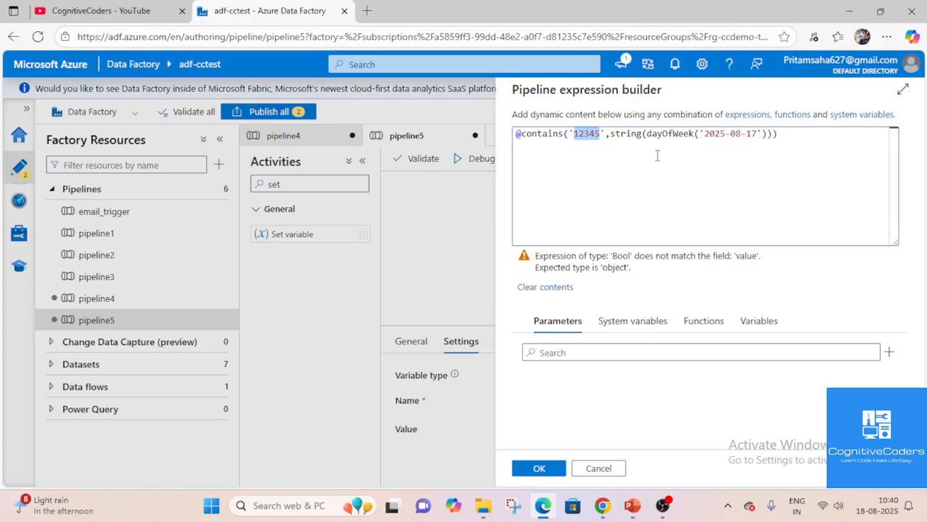
# Enclose the whole contains expression in an outer string() function and accept the Set variable value.
pyautogui.moveTo(521, 137); pyautogui.dragTo(769, 150)
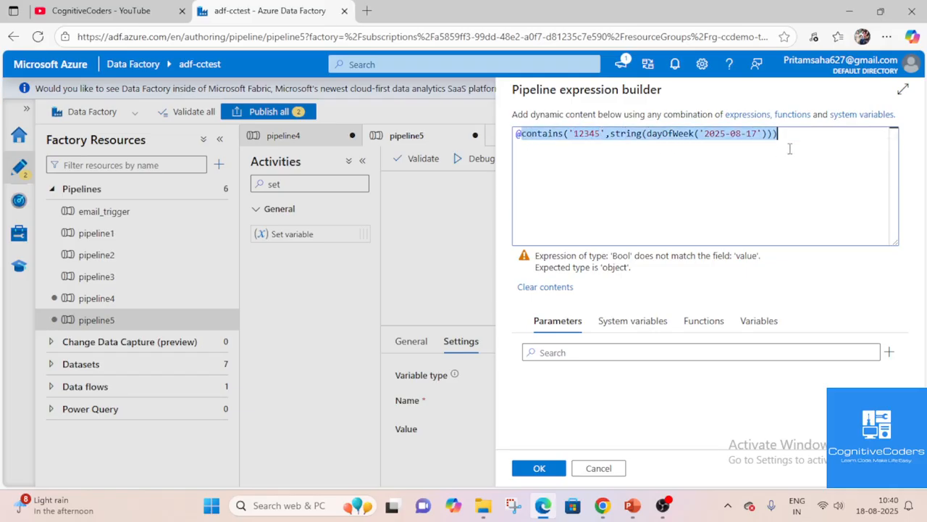
pyautogui.write('(')
pyautogui.click(522, 134)
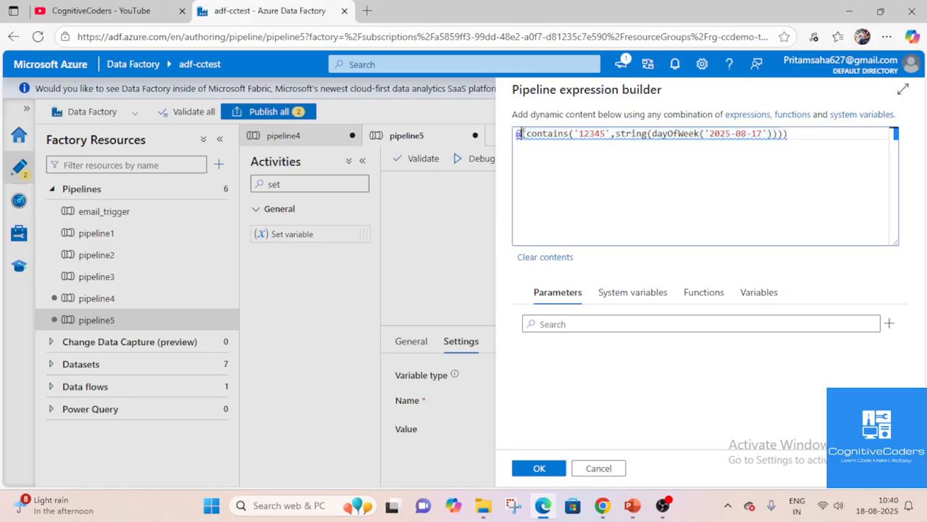
pyautogui.write('string(')
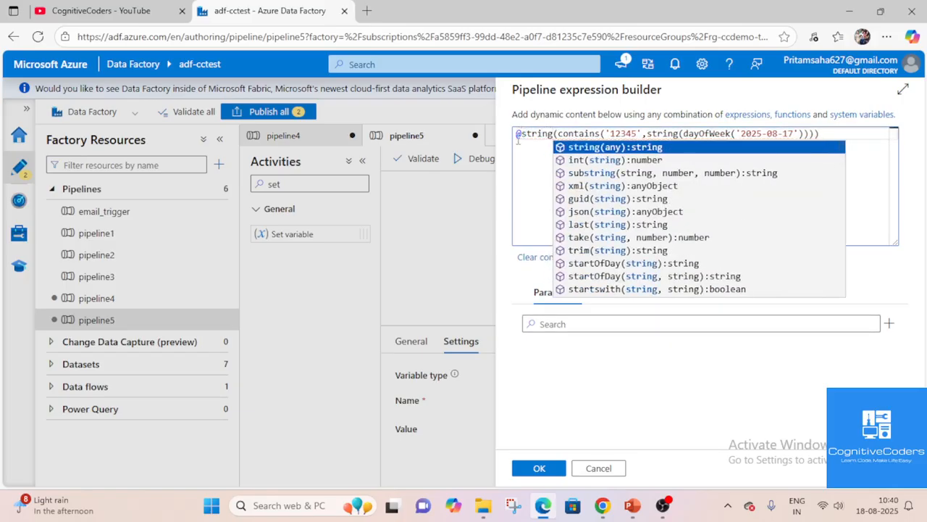
pyautogui.click(526, 179)
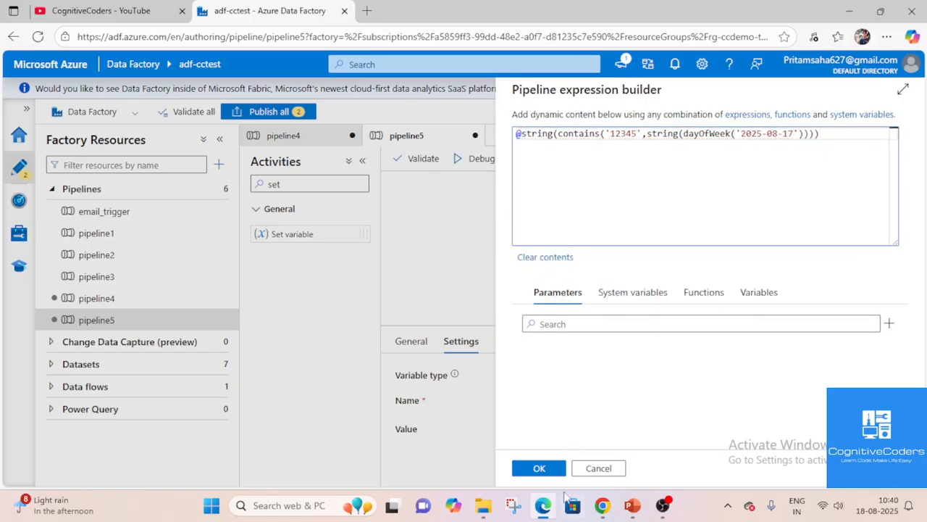
pyautogui.click(541, 468)
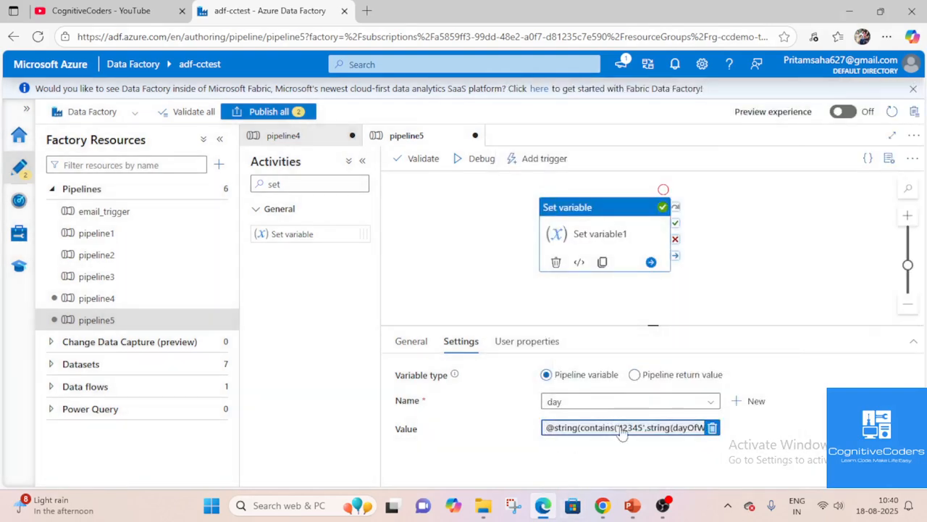
# Debug pipeline5 with the contains expression, refresh the run status, and inspect the Set variable activity's output.
pyautogui.click(477, 166)
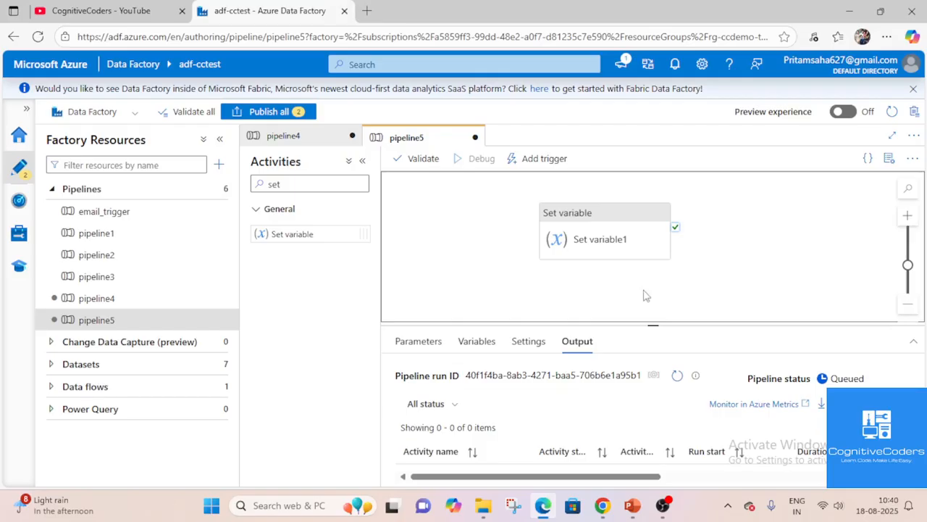
pyautogui.click(674, 379)
pyautogui.scroll(-1, 601, 418)
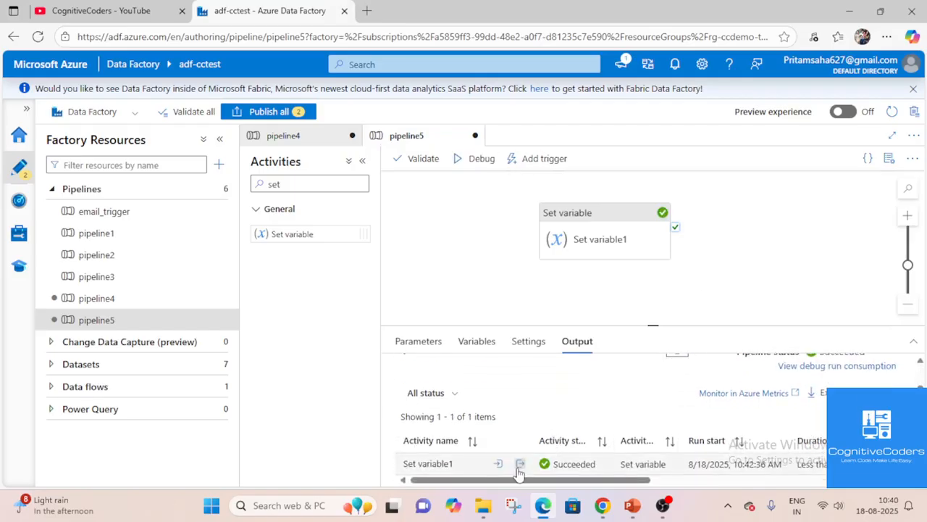
pyautogui.click(520, 465)
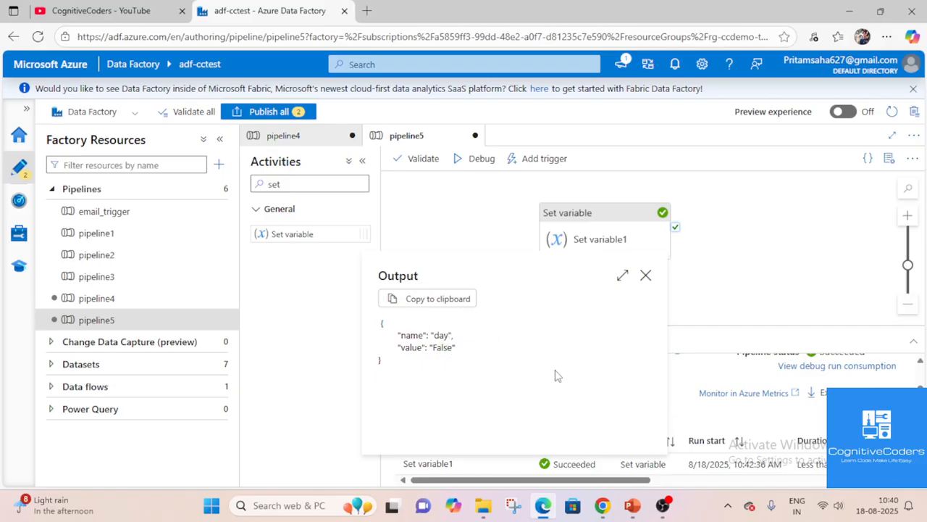
# Close the run output and reopen the Set variable activity's value in the expression builder.
pyautogui.click(845, 259)
pyautogui.click(590, 246)
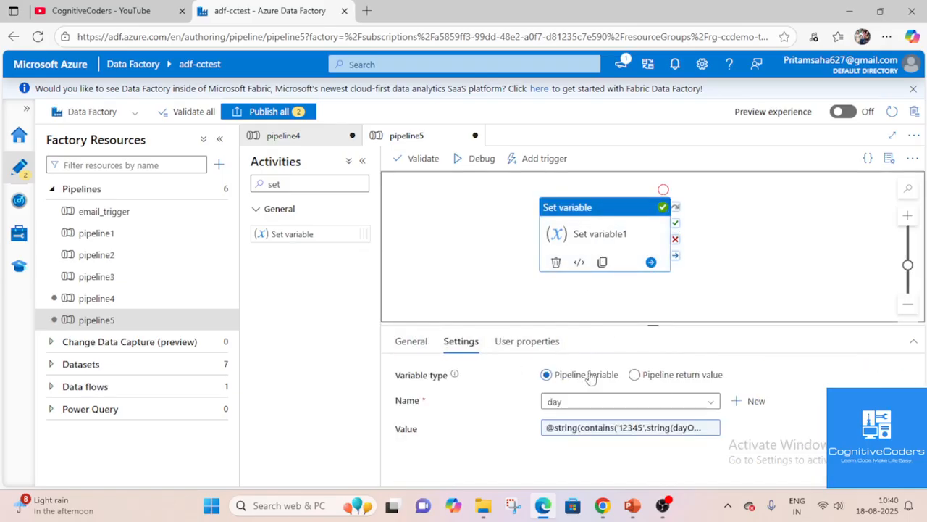
pyautogui.click(674, 427)
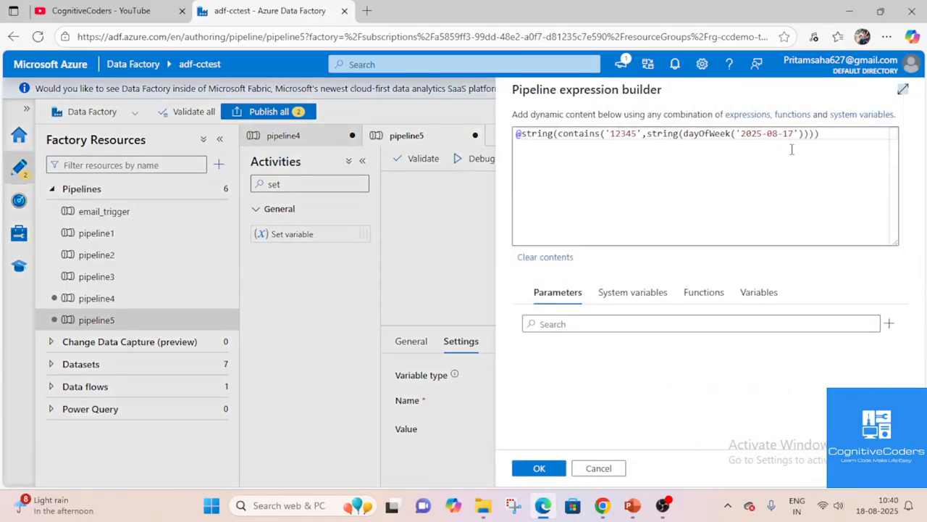
pyautogui.click(925, 507)
pyautogui.click(902, 511)
pyautogui.click(902, 510)
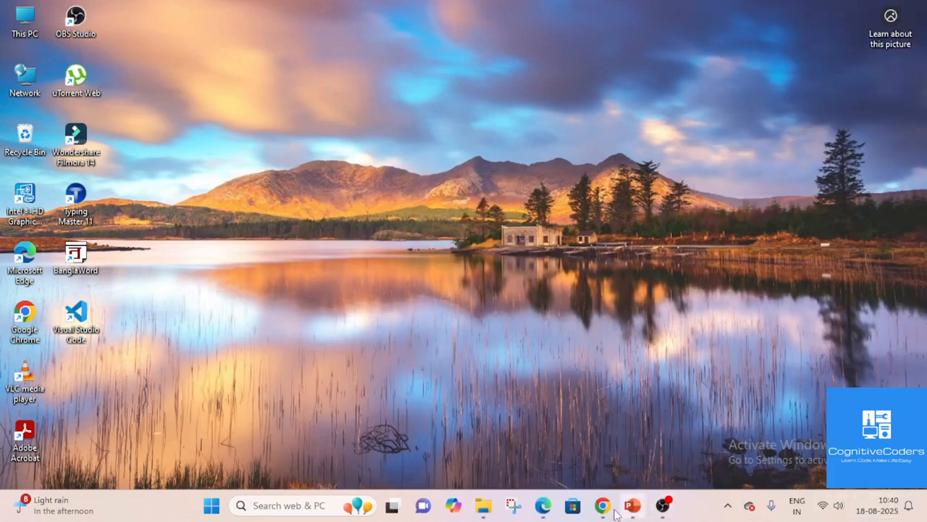
pyautogui.moveTo(607, 511)
pyautogui.click(549, 467)
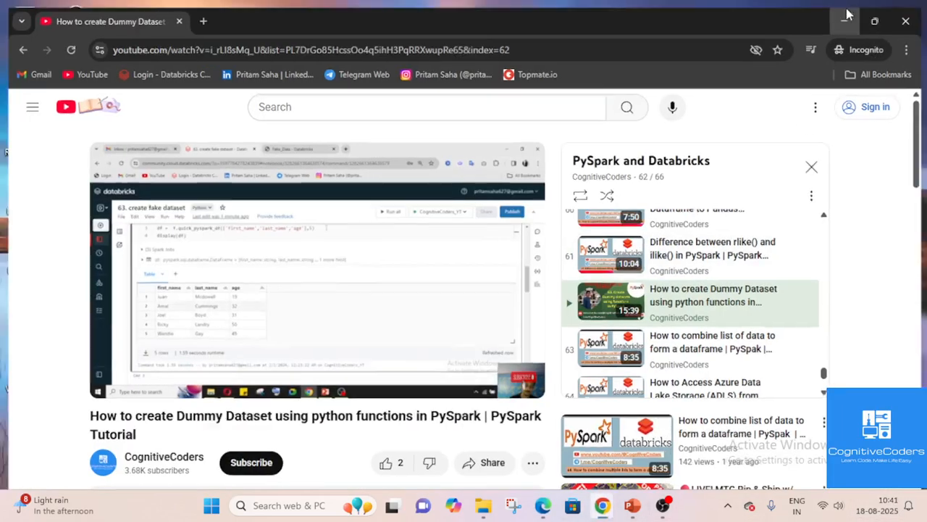
pyautogui.click(846, 16)
pyautogui.moveTo(605, 513)
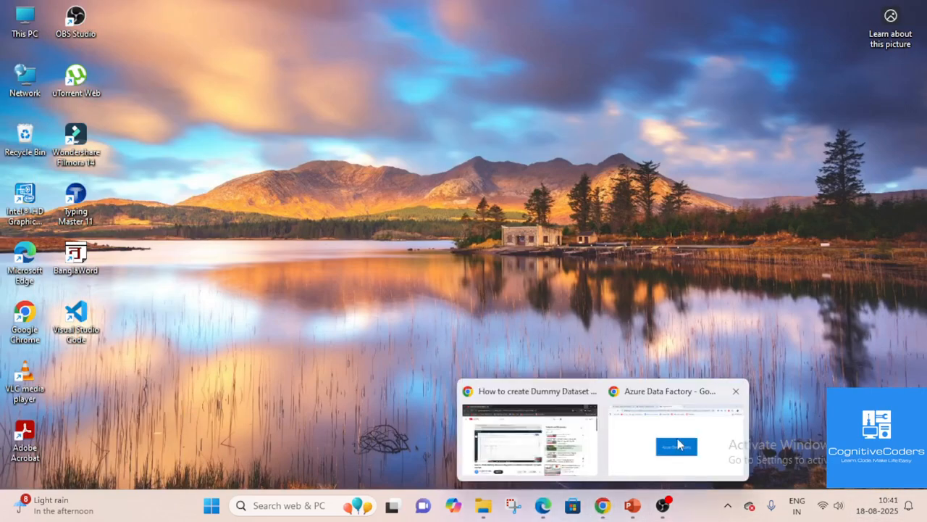
pyautogui.click(669, 462)
pyautogui.click(855, 12)
pyautogui.click(577, 431)
# Check the August 2025 weekdays in the system calendar against '12345' in the expression, and leave the expression builder without changes.
pyautogui.click(862, 512)
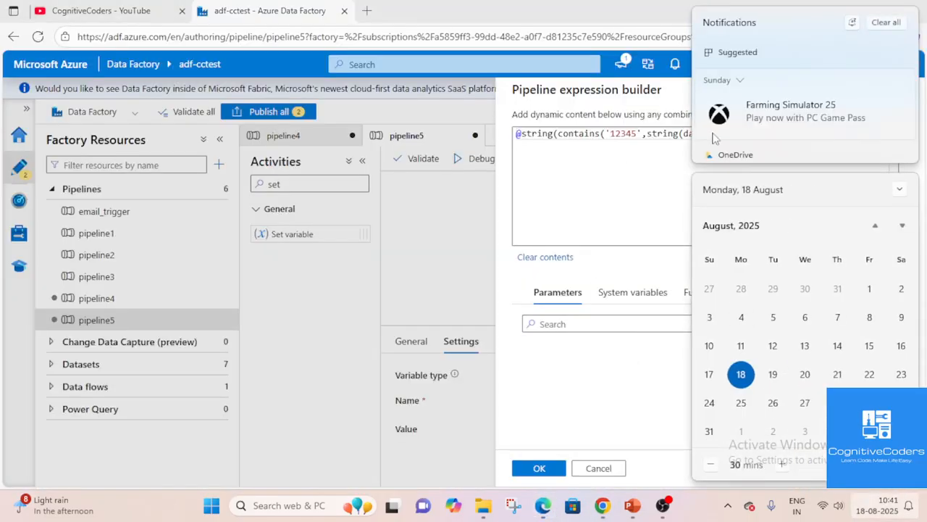
pyautogui.click(593, 182)
pyautogui.moveTo(610, 131); pyautogui.dragTo(635, 130)
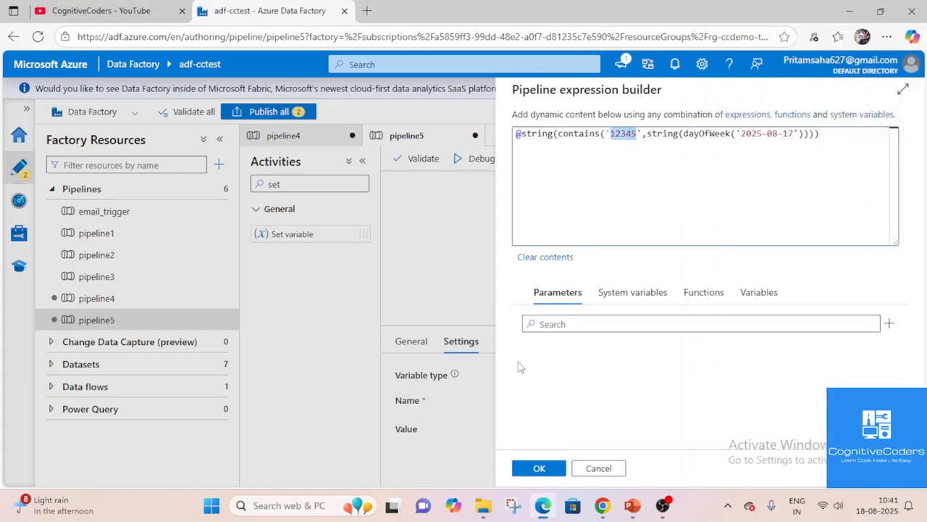
pyautogui.click(621, 469)
# Copy the full expression from the Set variable activity's value and close the expression builder without changes.
pyautogui.click(616, 433)
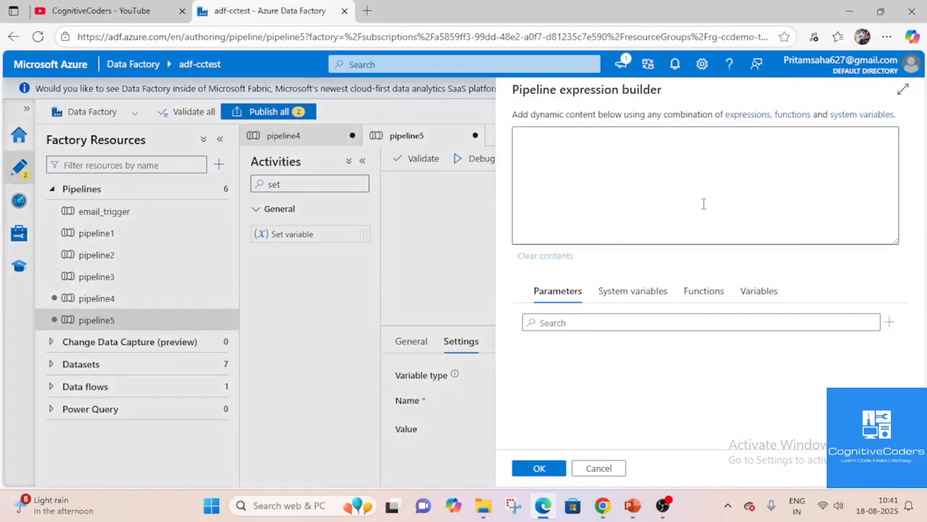
pyautogui.hotkey('ctrl', 'a')
pyautogui.hotkey('ctrl', 'c')
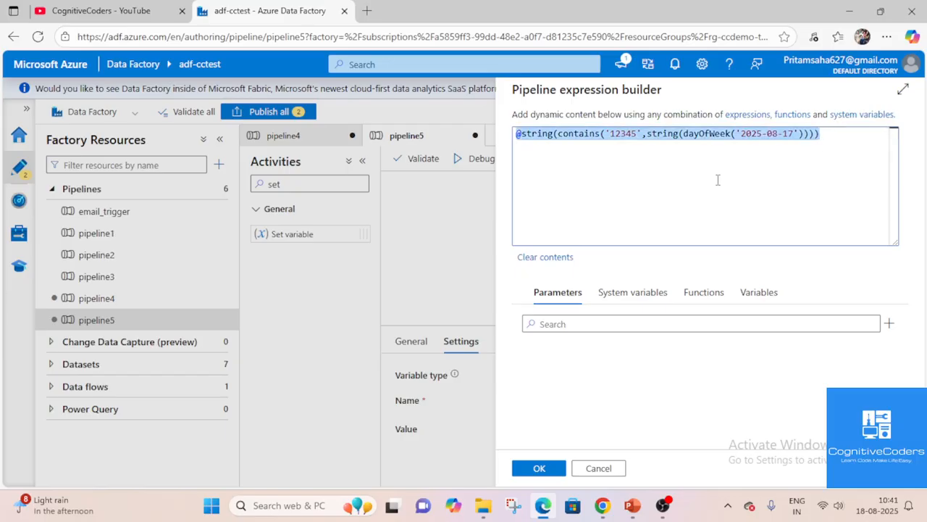
pyautogui.click(598, 468)
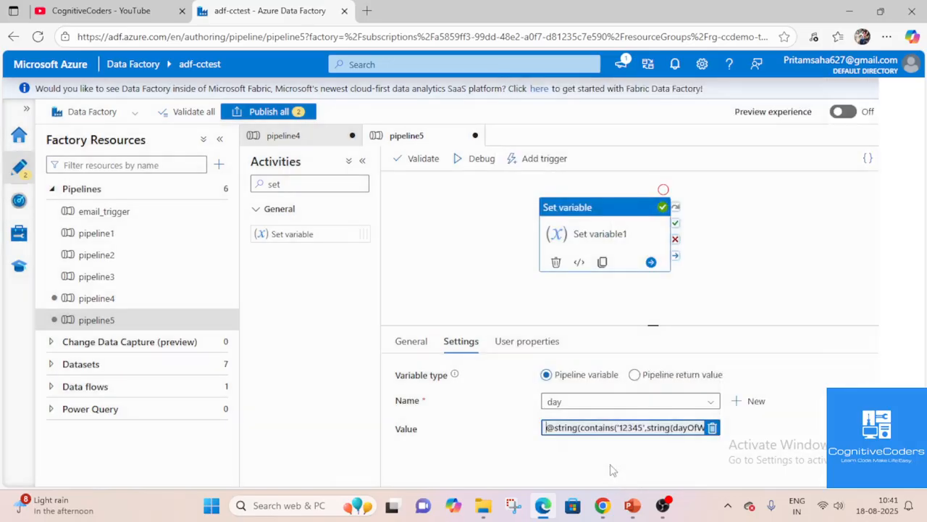
pyautogui.click(310, 137)
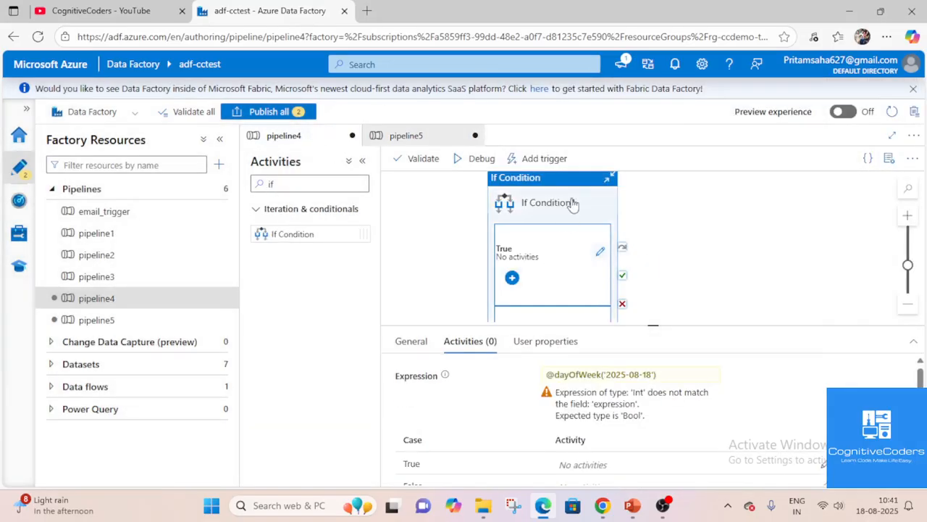
pyautogui.click(621, 376)
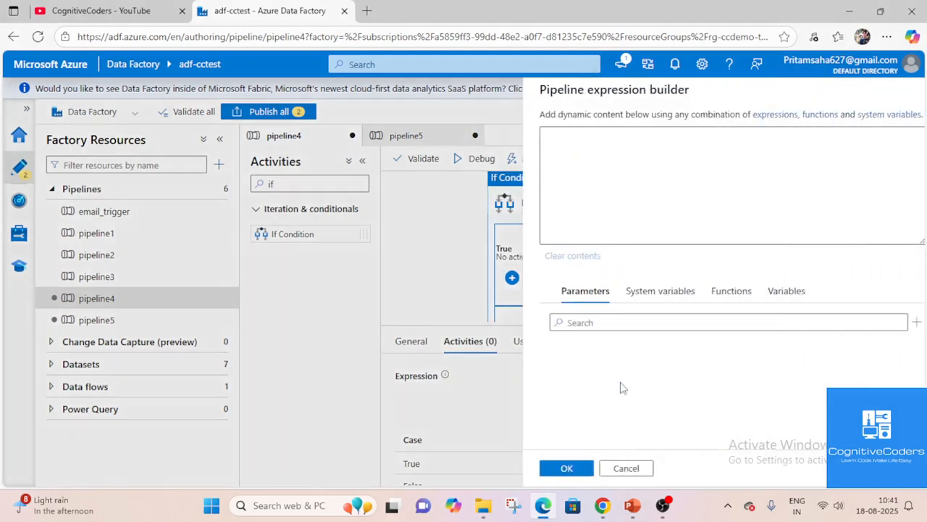
pyautogui.hotkey('ctrl', 'a')
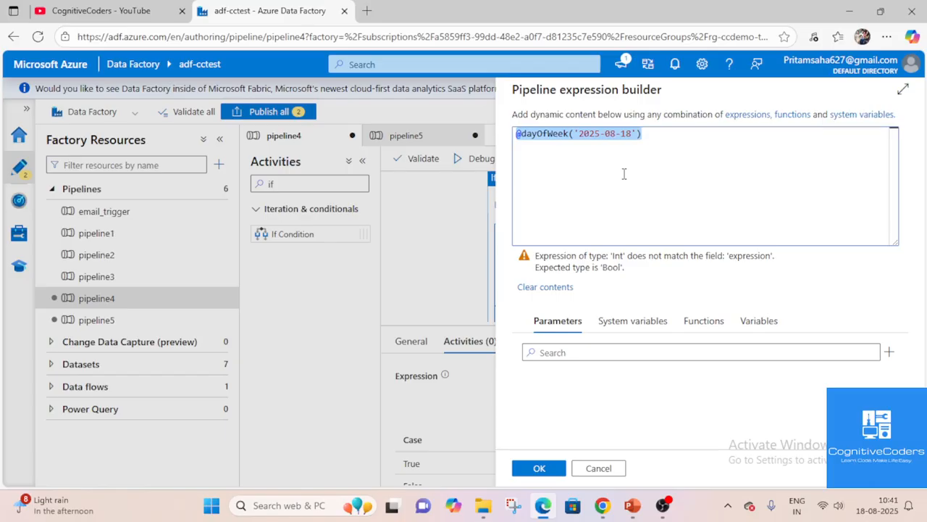
pyautogui.hotkey('ctrl', 'v')
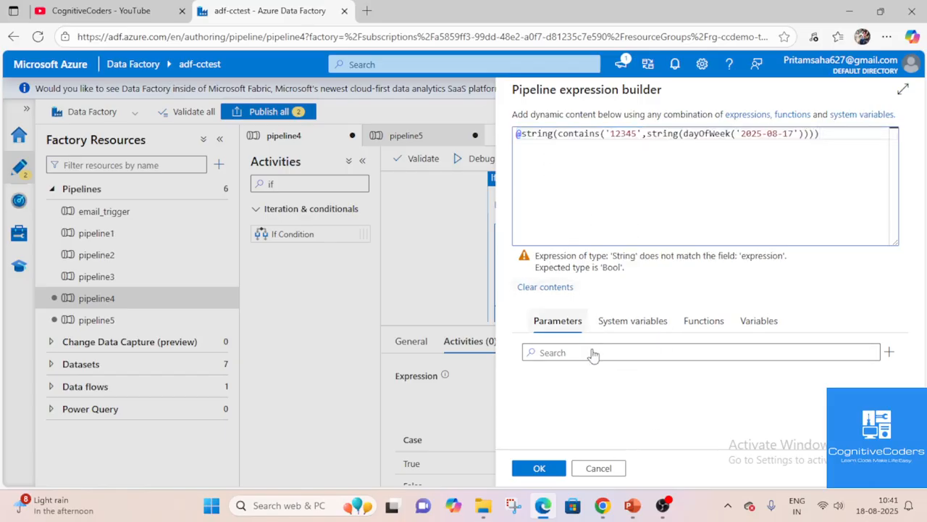
pyautogui.moveTo(551, 502)
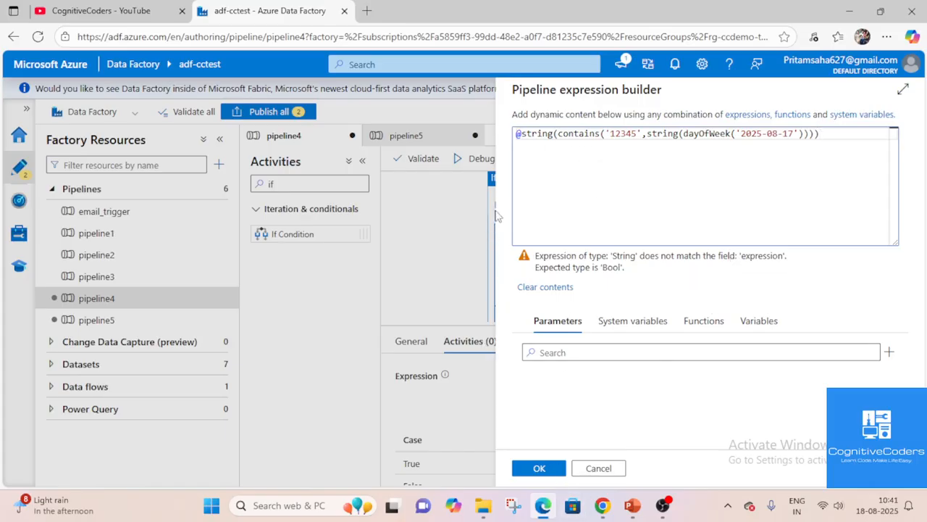
pyautogui.moveTo(558, 135); pyautogui.dragTo(531, 135)
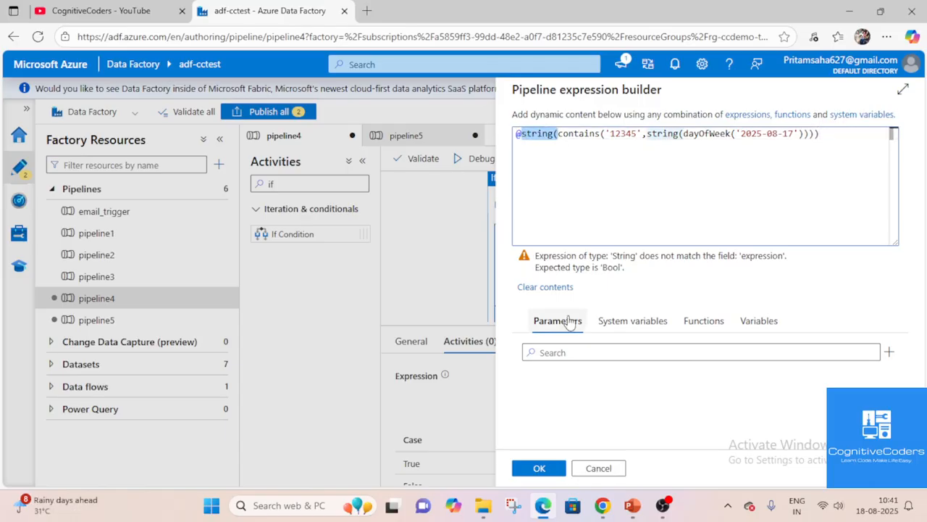
pyautogui.press('BackSpace')
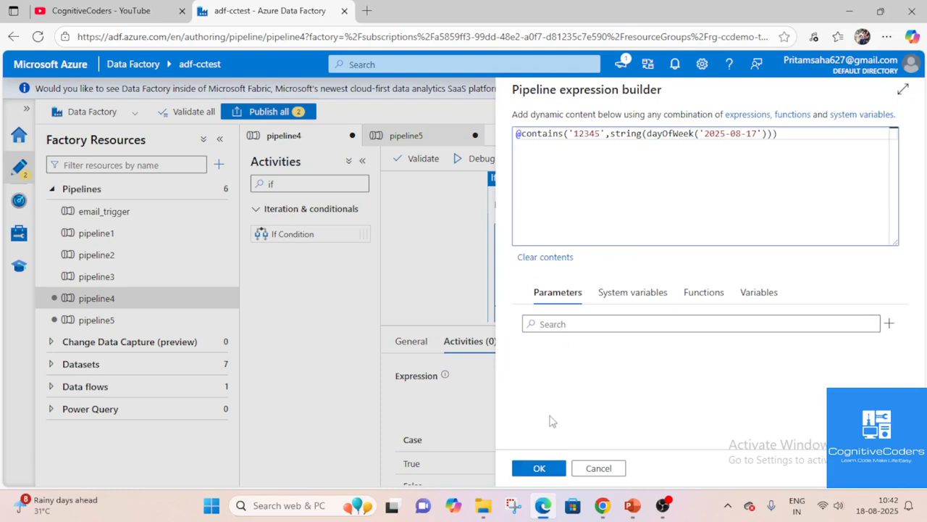
pyautogui.click(560, 470)
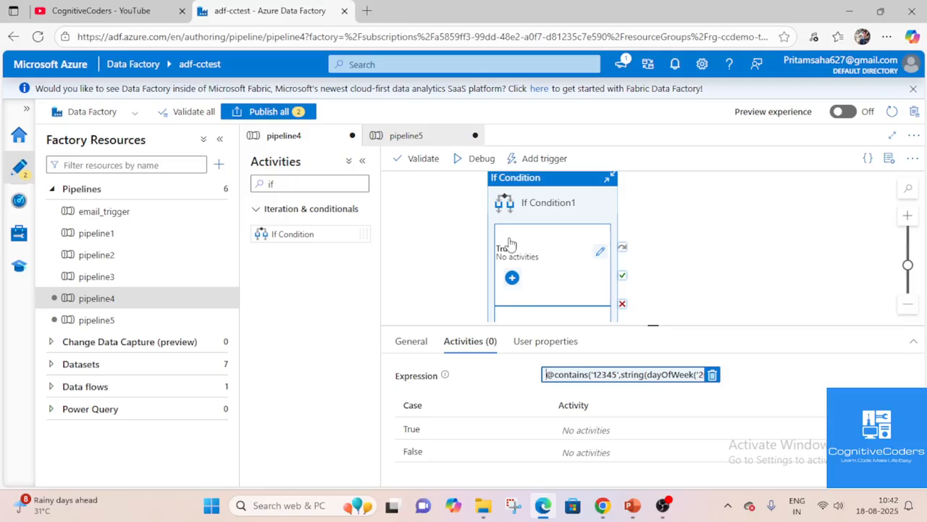
# Add a Wait activity to the If Condition's True branch and name it weekDays.
pyautogui.click(600, 251)
pyautogui.click(316, 187)
pyautogui.write('wa')
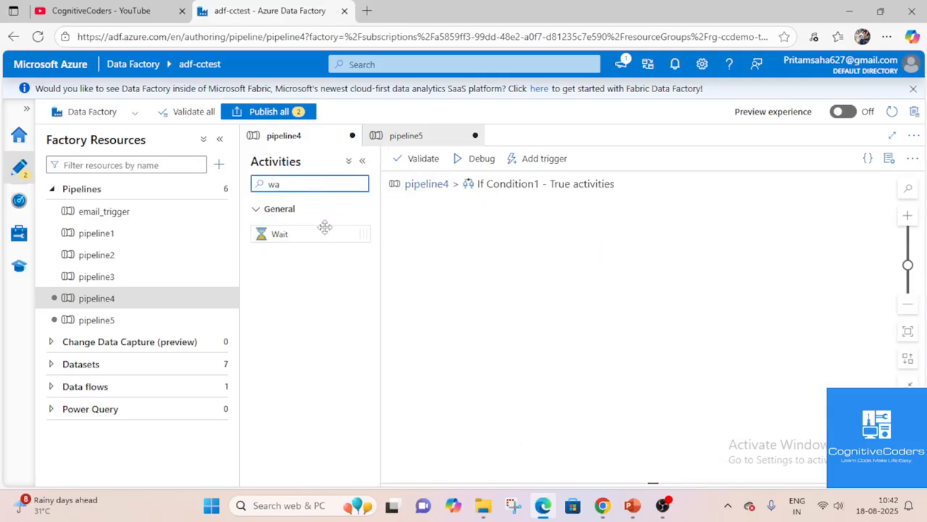
pyautogui.moveTo(309, 235); pyautogui.dragTo(589, 250)
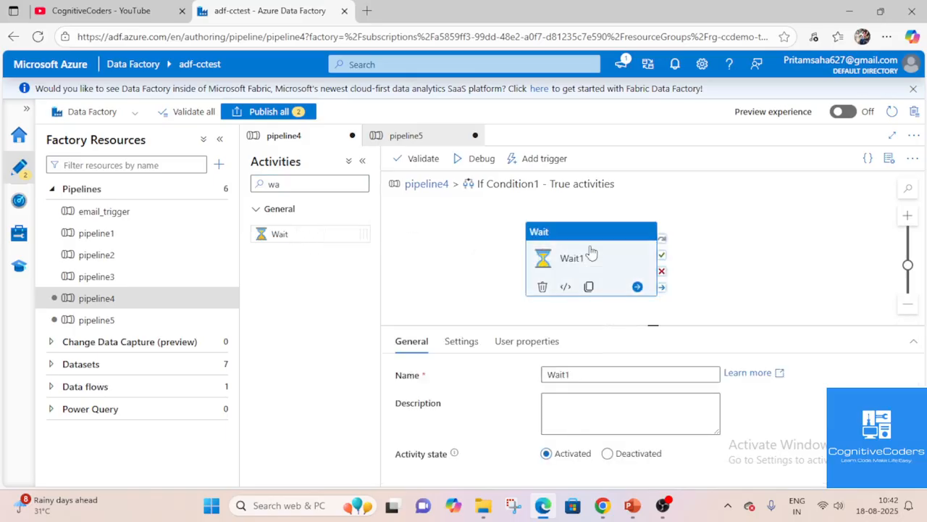
pyautogui.click(587, 372)
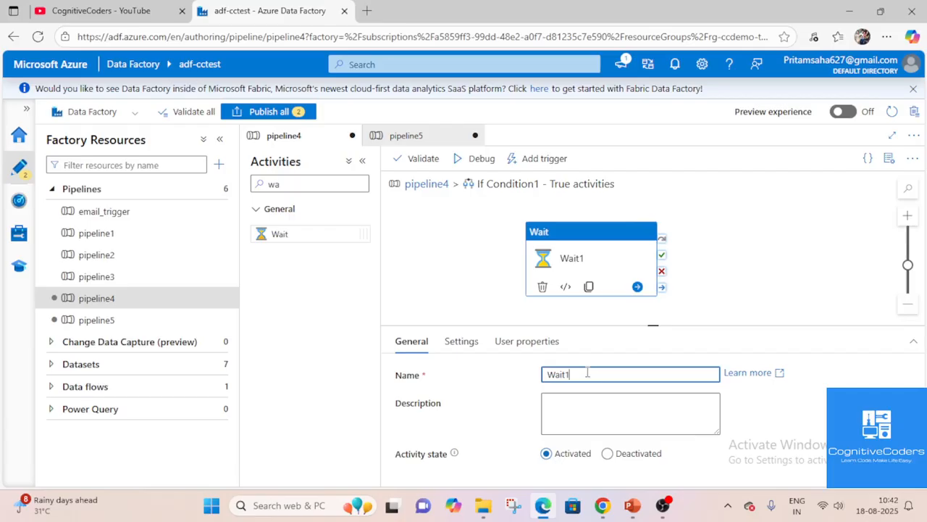
pyautogui.press('BackSpace')
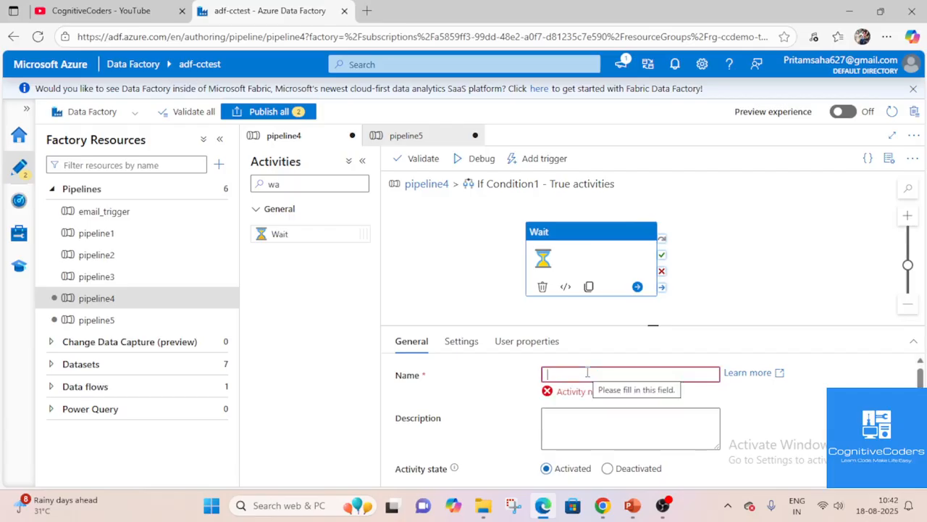
pyautogui.write('weekDays')
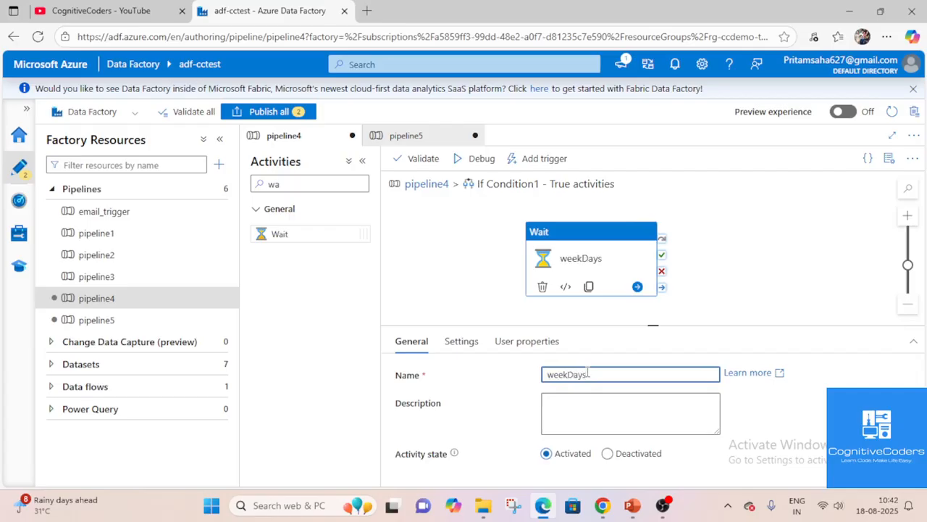
# Set the weekDays activity's wait time to 2 seconds and return to the pipeline4 level.
pyautogui.click(461, 342)
pyautogui.click(526, 341)
pyautogui.click(481, 343)
pyautogui.click(596, 381)
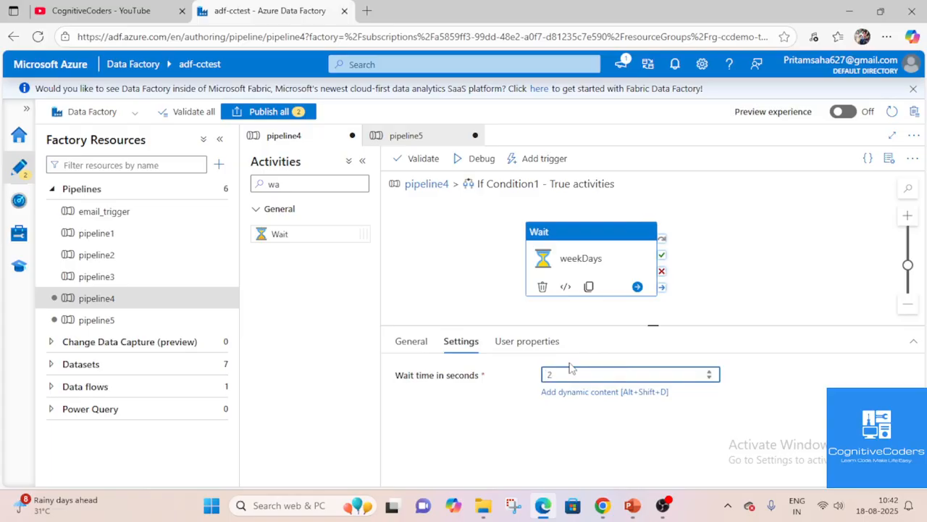
pyautogui.click(410, 343)
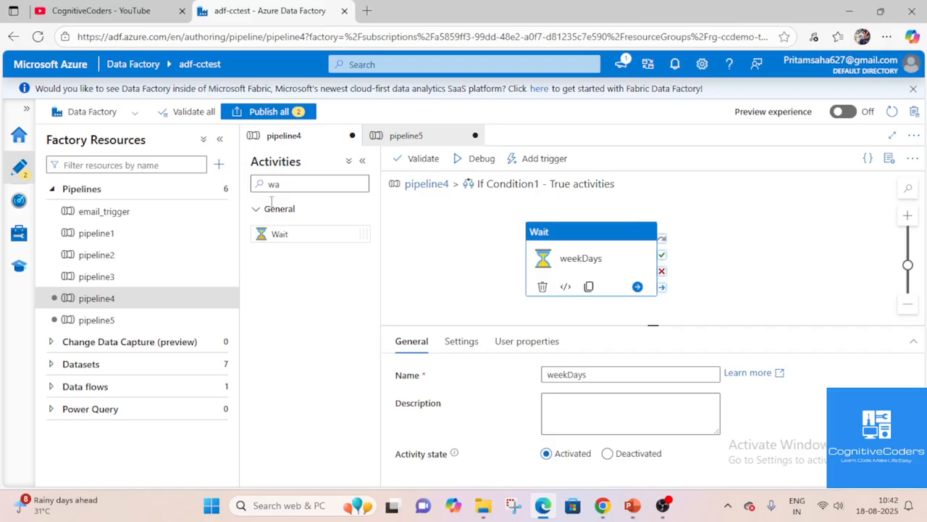
pyautogui.click(755, 252)
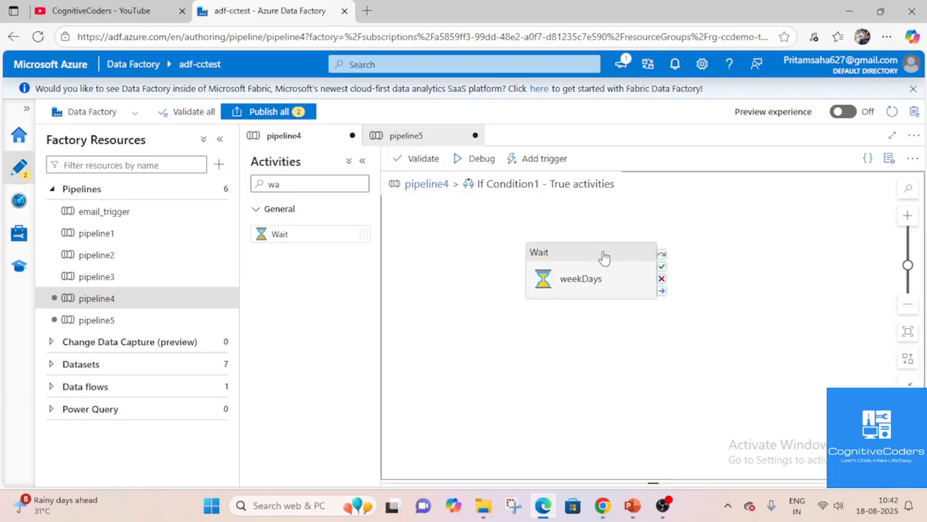
pyautogui.click(429, 186)
pyautogui.click(561, 272)
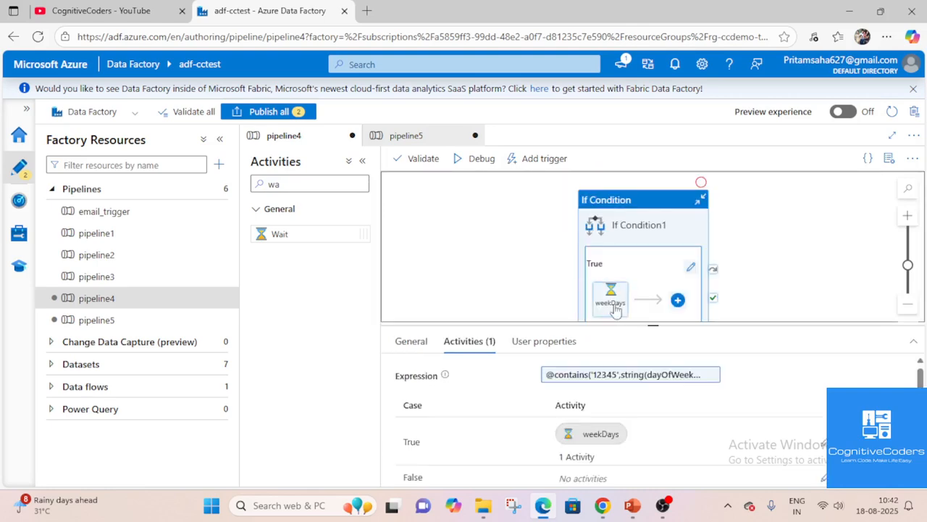
# Add a Wait activity to the If Condition's False branch and name it weekEnds.
pyautogui.scroll(-3, 670, 299)
pyautogui.click(691, 219)
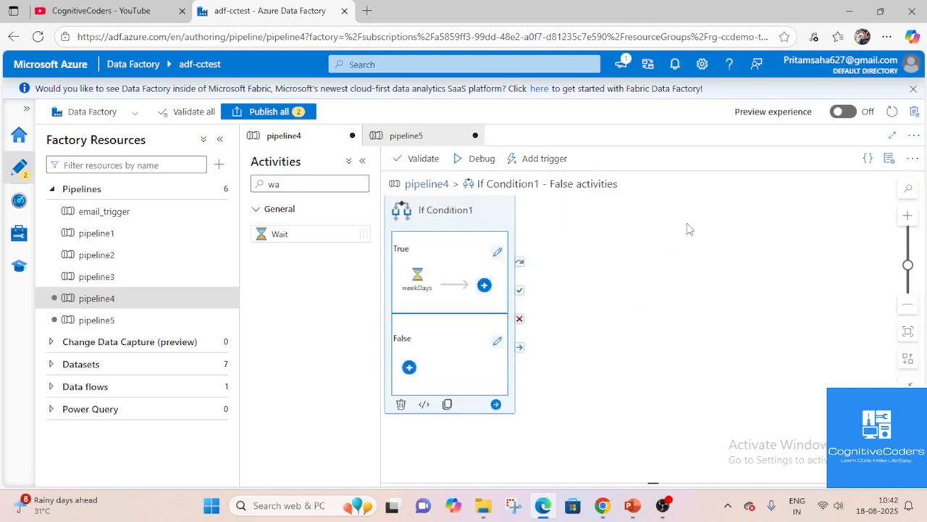
pyautogui.moveTo(279, 234); pyautogui.dragTo(616, 230)
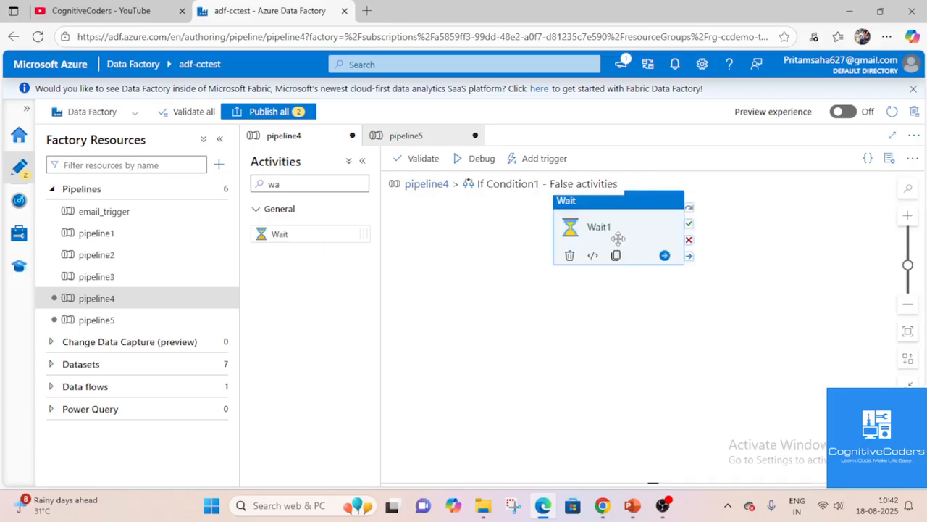
pyautogui.click(600, 374)
pyautogui.hotkey('ctrl', 'a')
pyautogui.write('week')
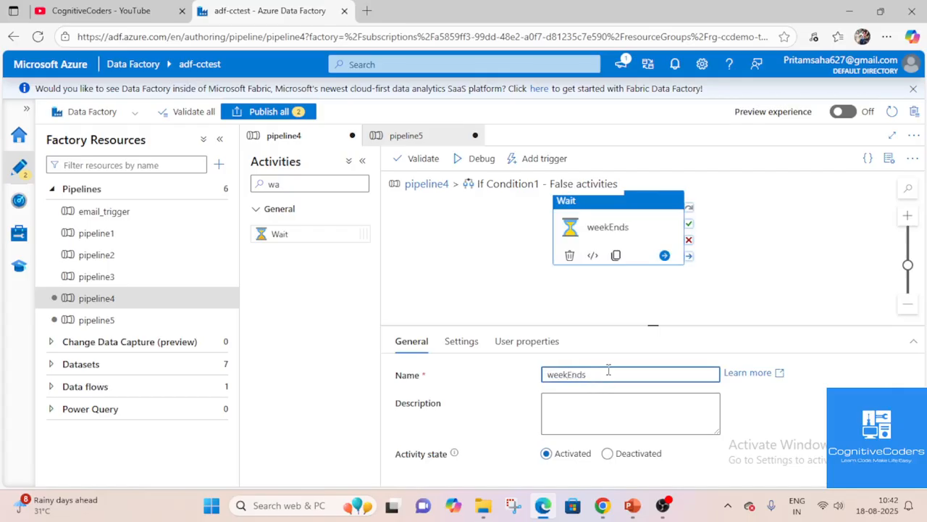
# Set the weekEnds activity's wait time to 5 seconds and return to the pipeline4 level.
pyautogui.click(464, 344)
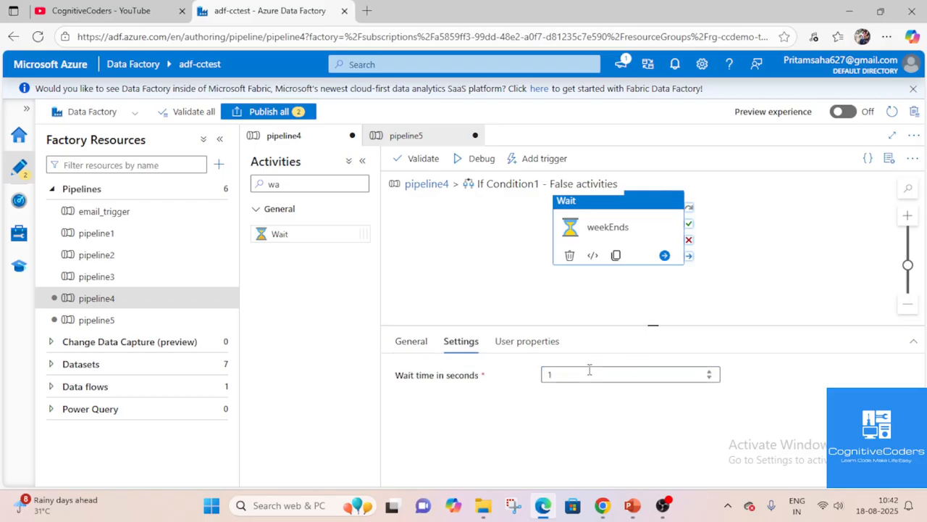
pyautogui.click(588, 372)
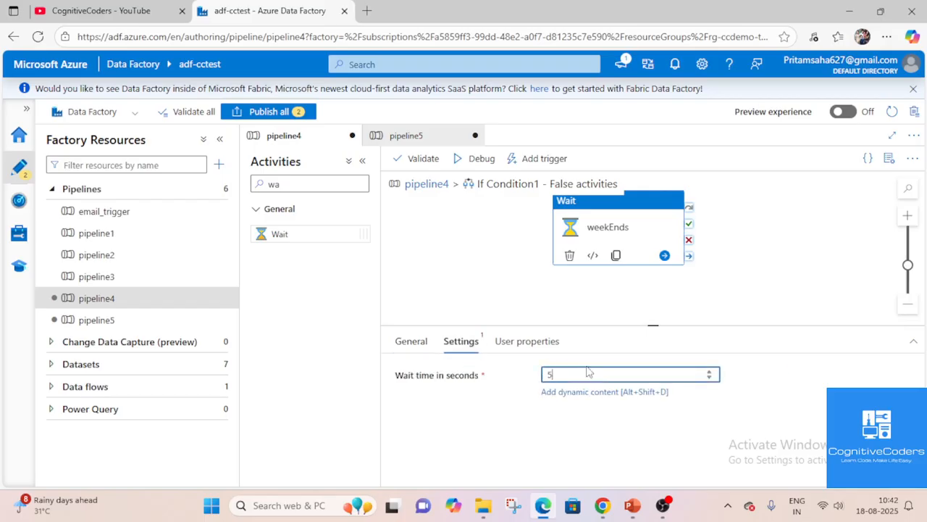
pyautogui.click(460, 255)
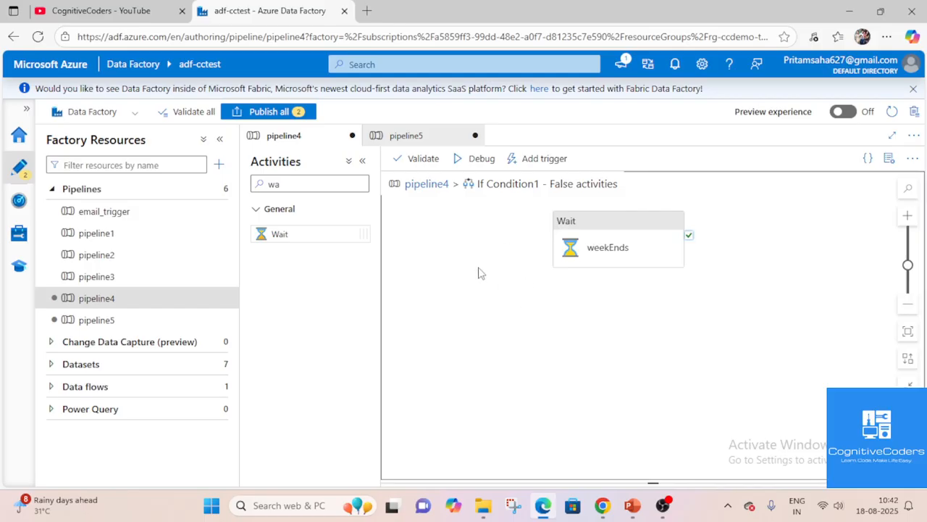
pyautogui.click(428, 184)
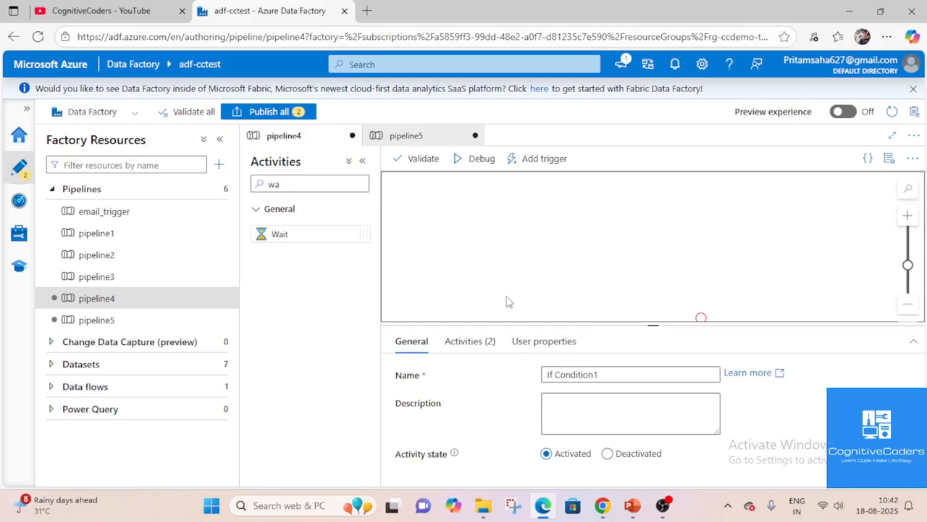
pyautogui.scroll(-2, 507, 301)
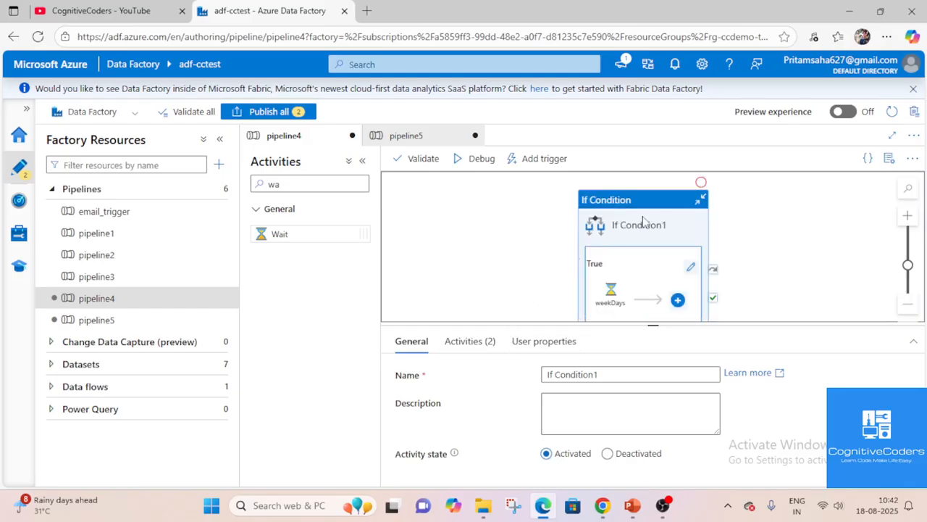
pyautogui.click(449, 346)
pyautogui.click(630, 374)
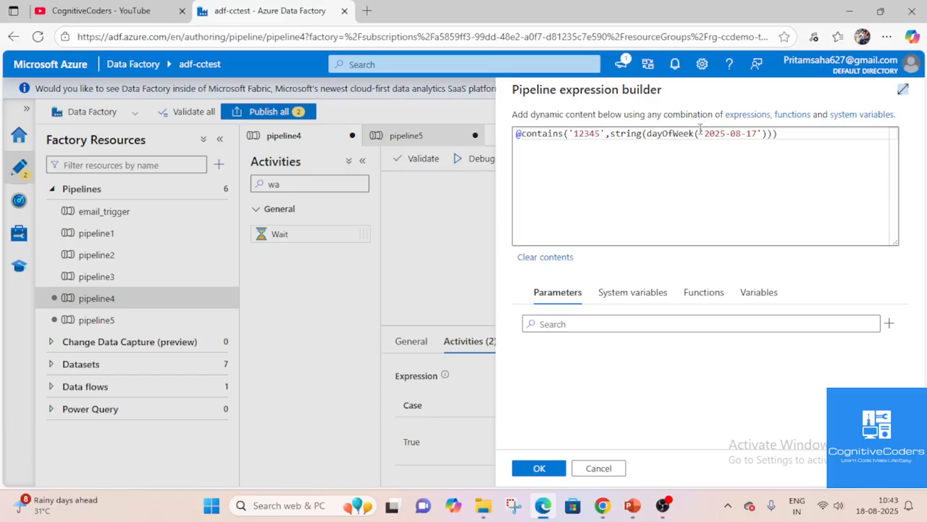
pyautogui.click(599, 468)
# Add a pipeline parameter named date with type String to pipeline4.
pyautogui.click(466, 281)
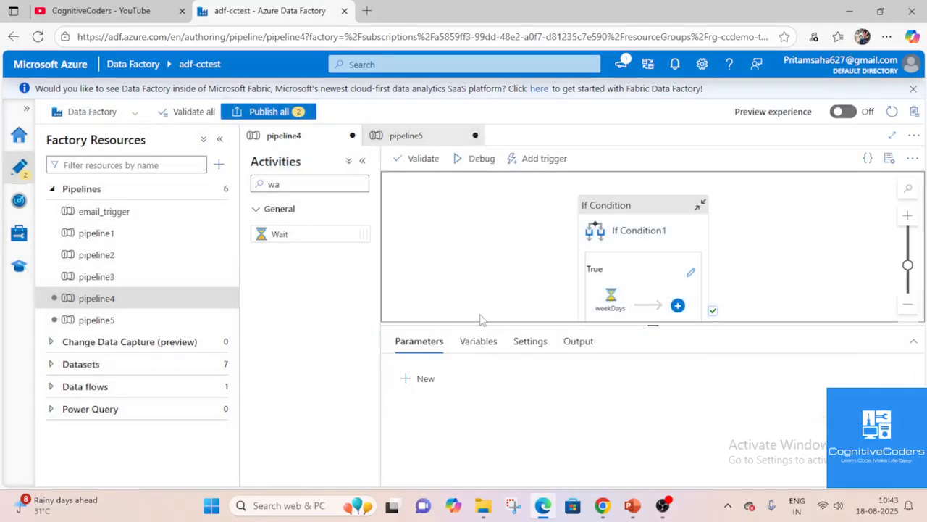
pyautogui.click(425, 378)
pyautogui.click(473, 425)
pyautogui.write('date')
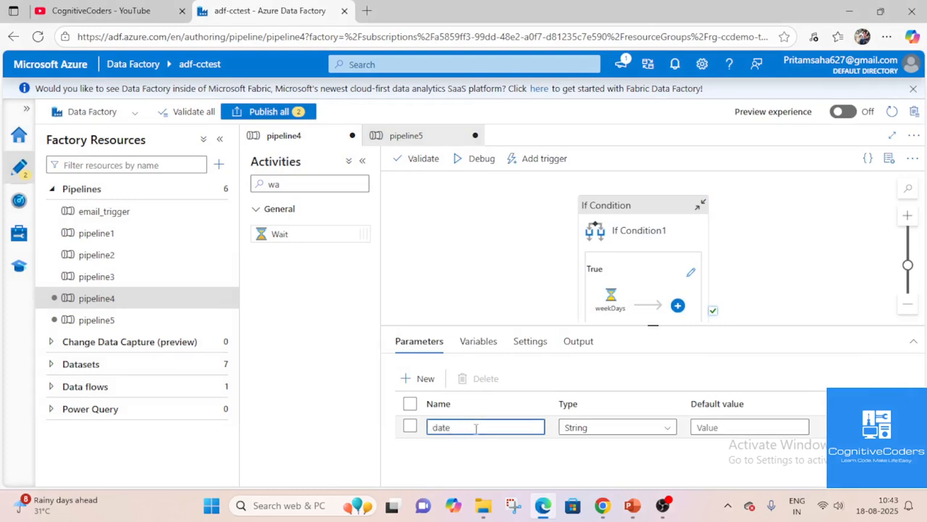
pyautogui.click(610, 427)
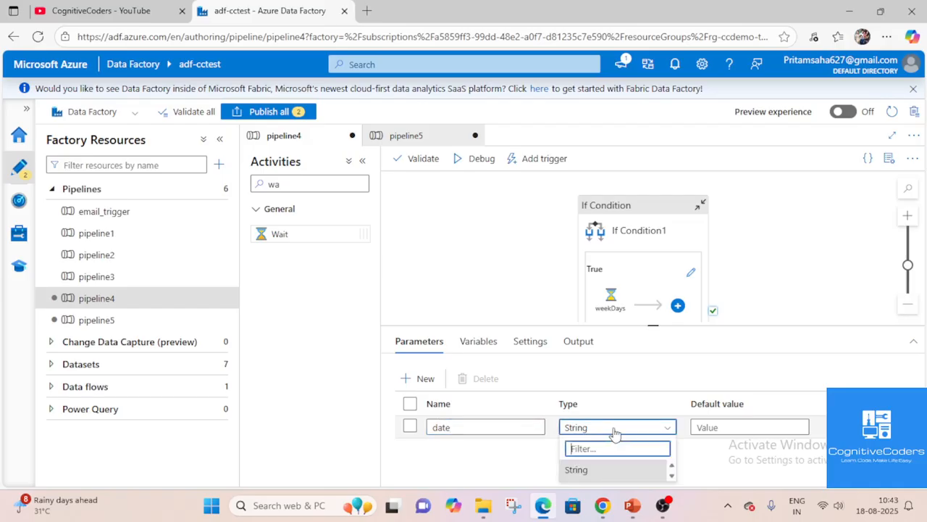
pyautogui.scroll(-2, 619, 470)
pyautogui.scroll(-1, 619, 471)
pyautogui.scroll(3, 619, 471)
pyautogui.scroll(-3, 619, 470)
pyautogui.scroll(2, 615, 470)
pyautogui.click(598, 470)
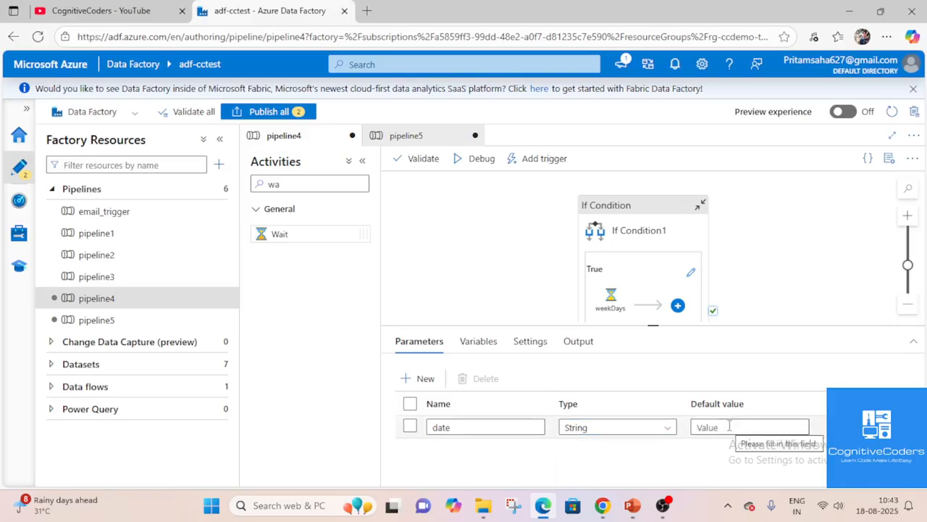
# Replace the hard-coded '2025-08-17' in the If Condition expression with the date pipeline parameter and save it.
pyautogui.click(638, 226)
pyautogui.click(631, 378)
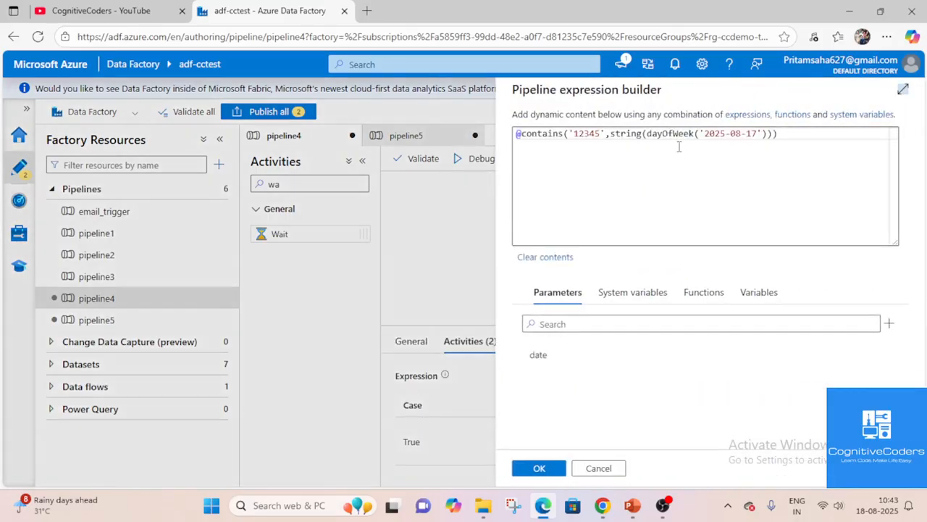
pyautogui.moveTo(700, 133); pyautogui.dragTo(762, 134)
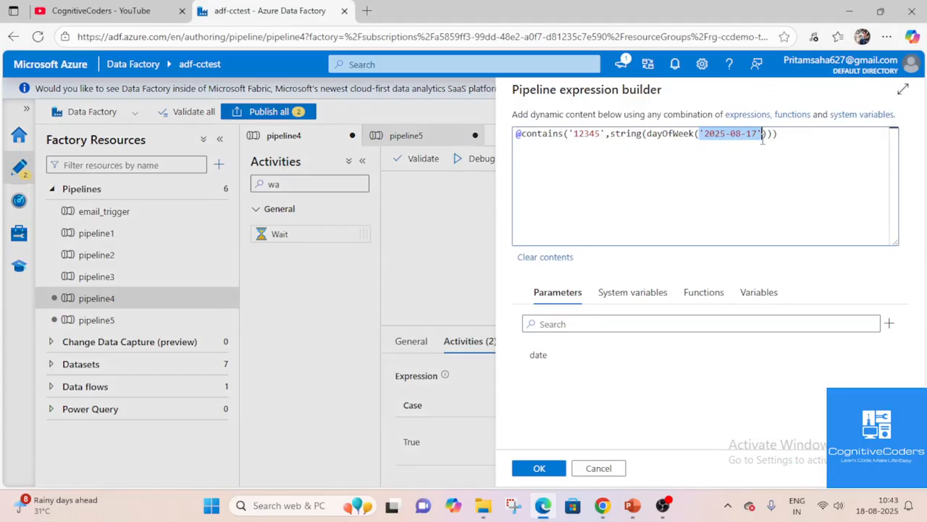
pyautogui.click(538, 357)
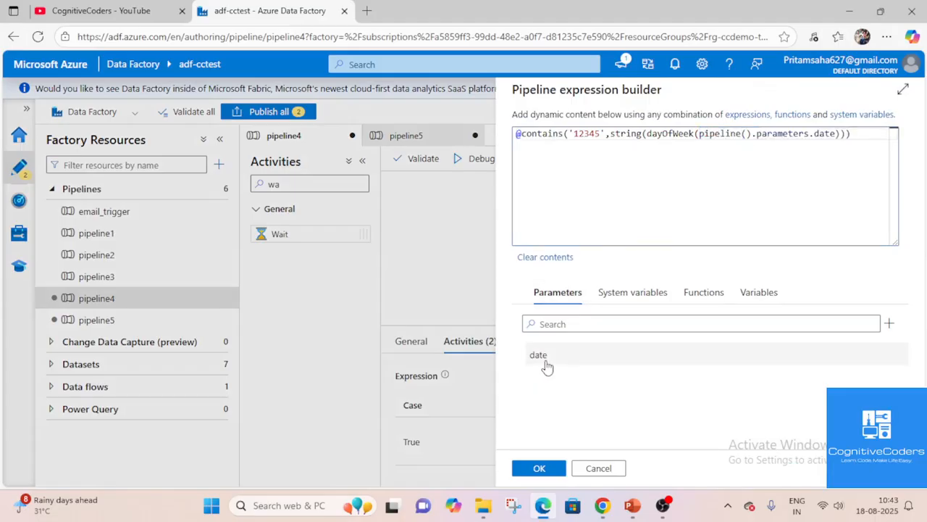
pyautogui.click(539, 468)
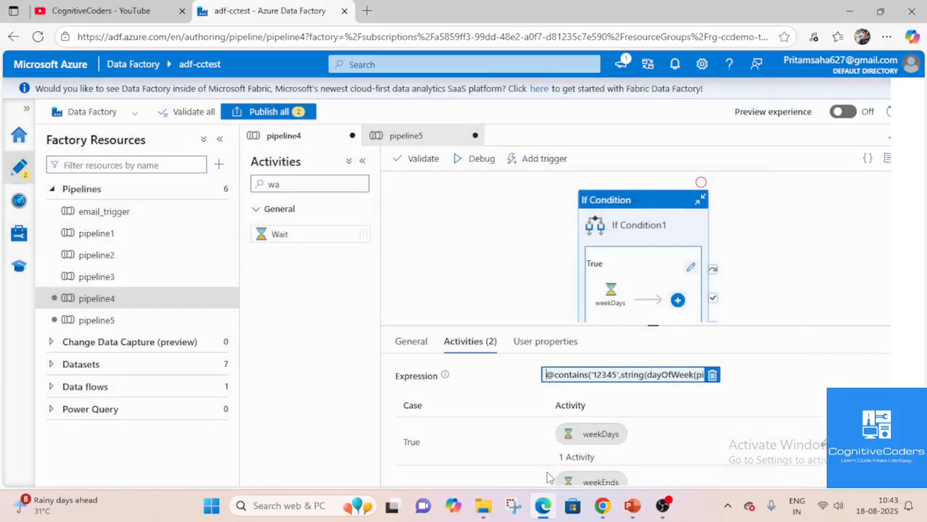
# Set the date parameter's default value to 2025-08-18.
pyautogui.click(411, 341)
pyautogui.click(492, 213)
pyautogui.click(770, 427)
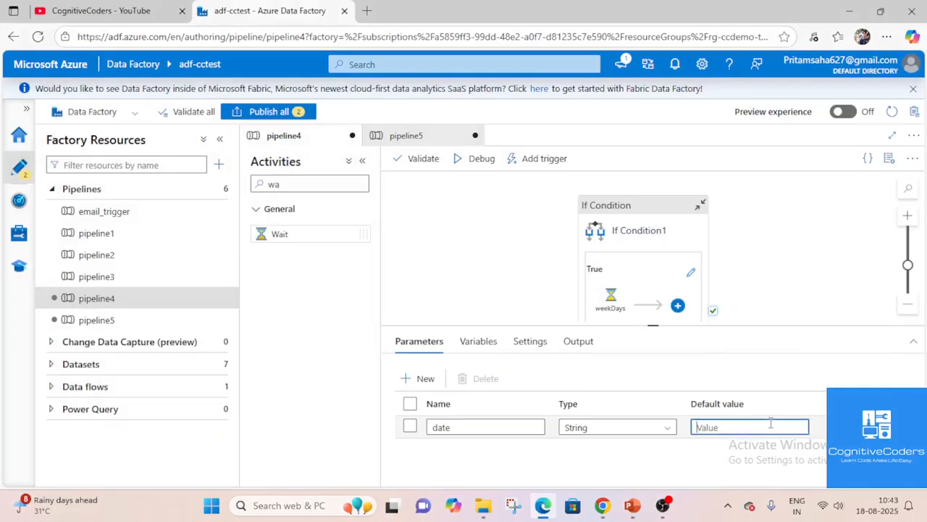
pyautogui.write('2025-08-18')
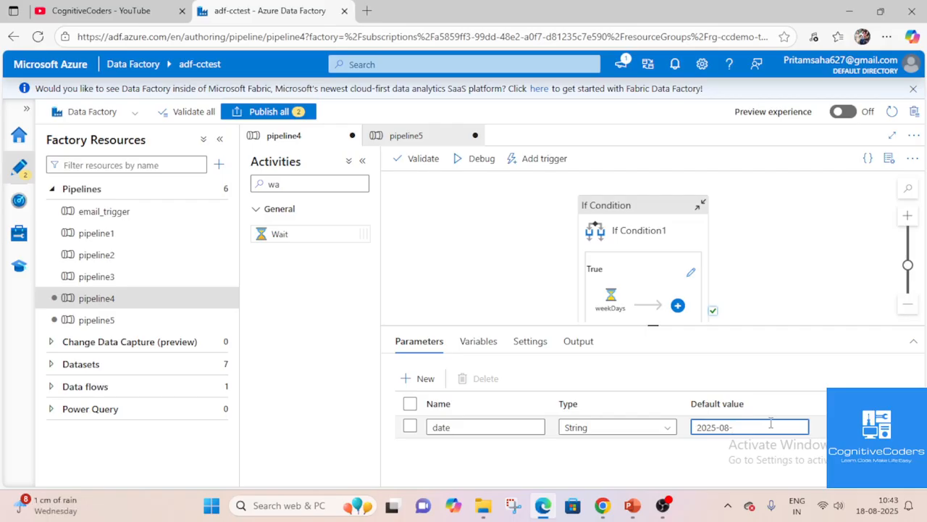
# Start a debug run of pipeline4 with the date parameter value 2025-08-18.
pyautogui.click(474, 158)
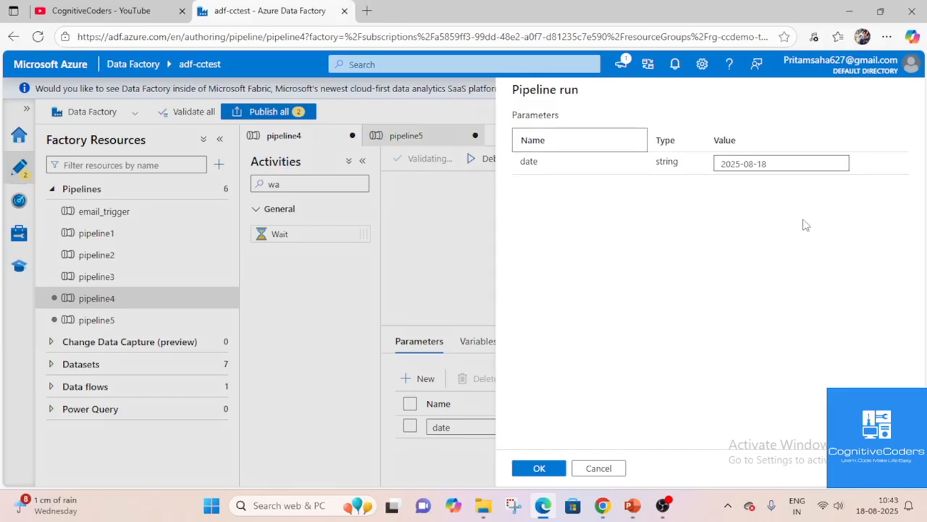
pyautogui.click(536, 468)
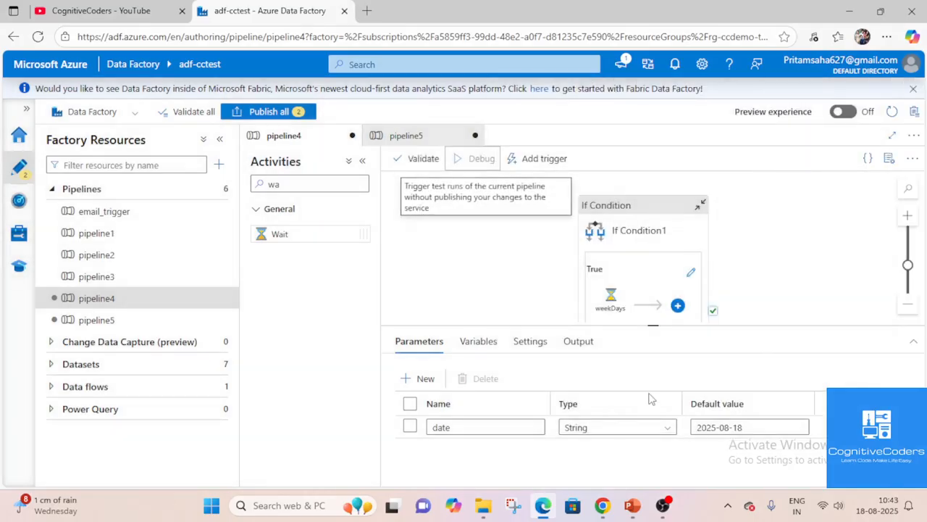
pyautogui.click(785, 257)
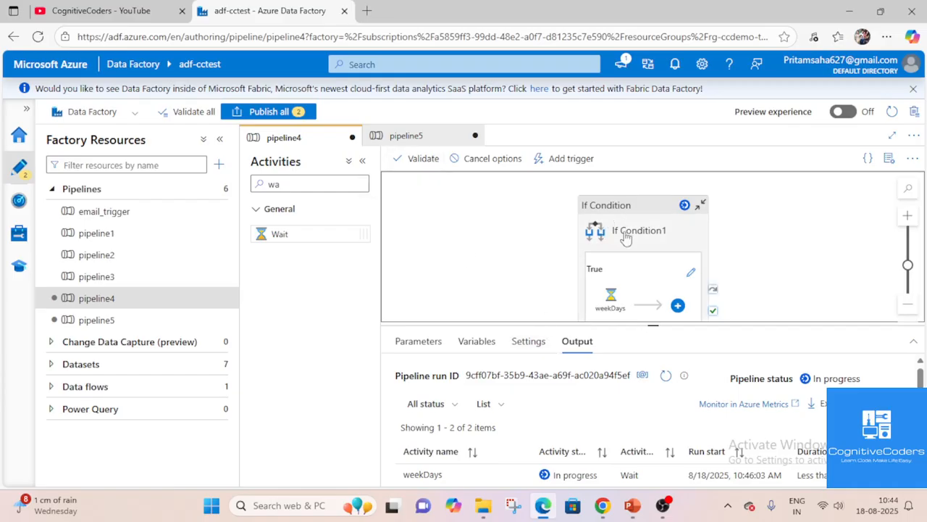
# Examine the output and input of If Condition1 in the pipeline4 debug run for 2025-08-18.
pyautogui.click(424, 138)
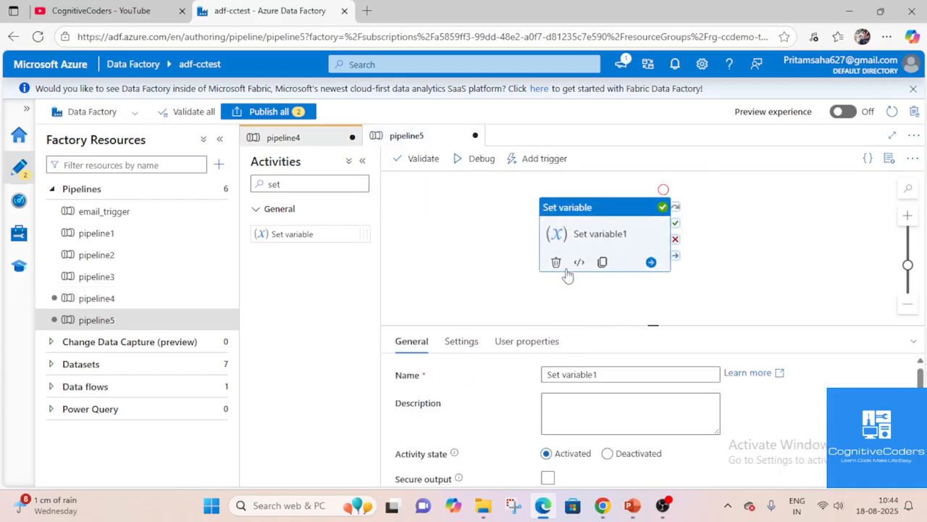
pyautogui.click(313, 132)
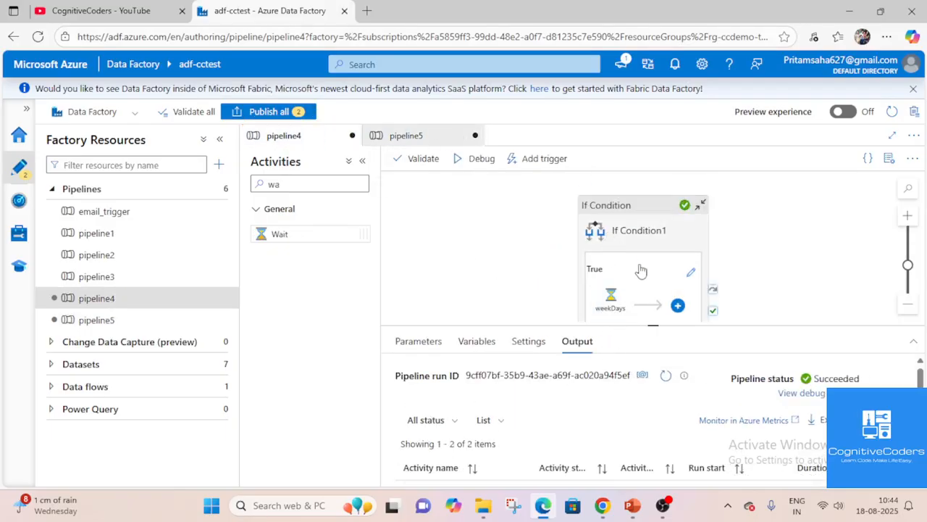
pyautogui.scroll(-1, 586, 441)
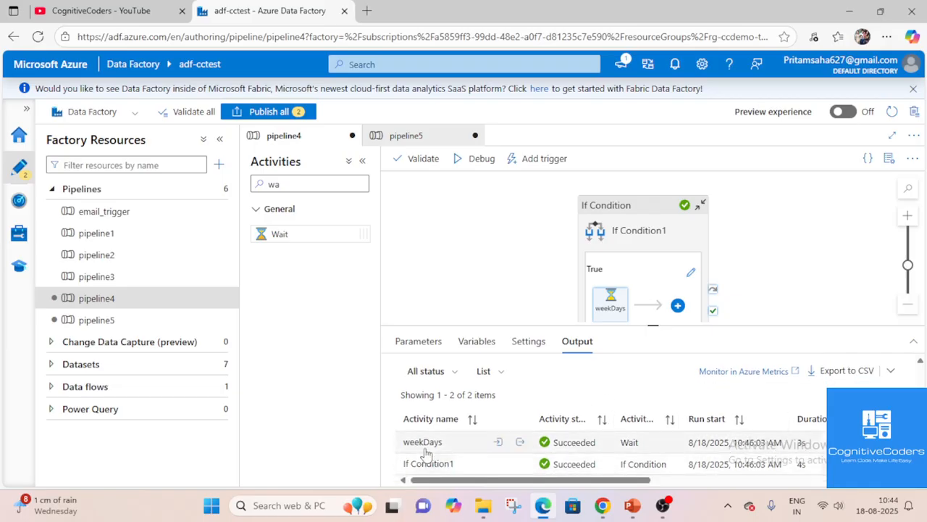
pyautogui.click(517, 463)
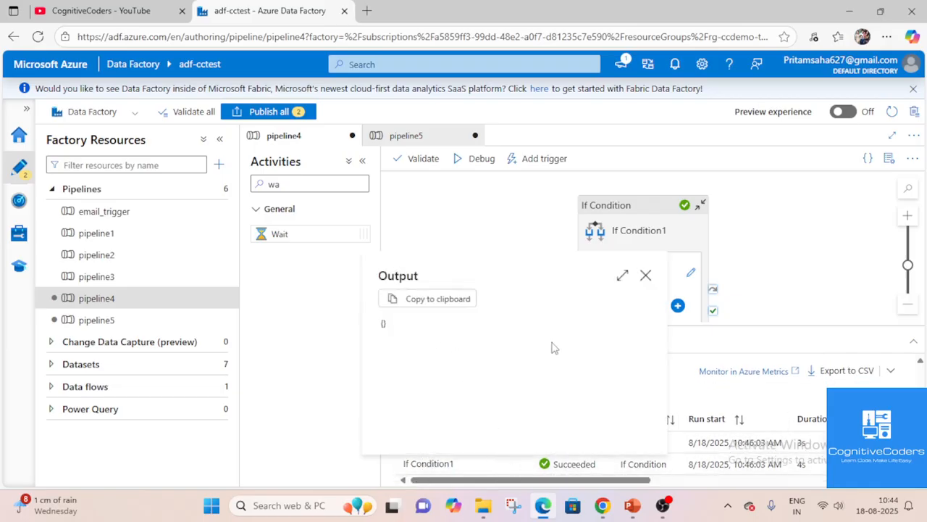
pyautogui.click(646, 276)
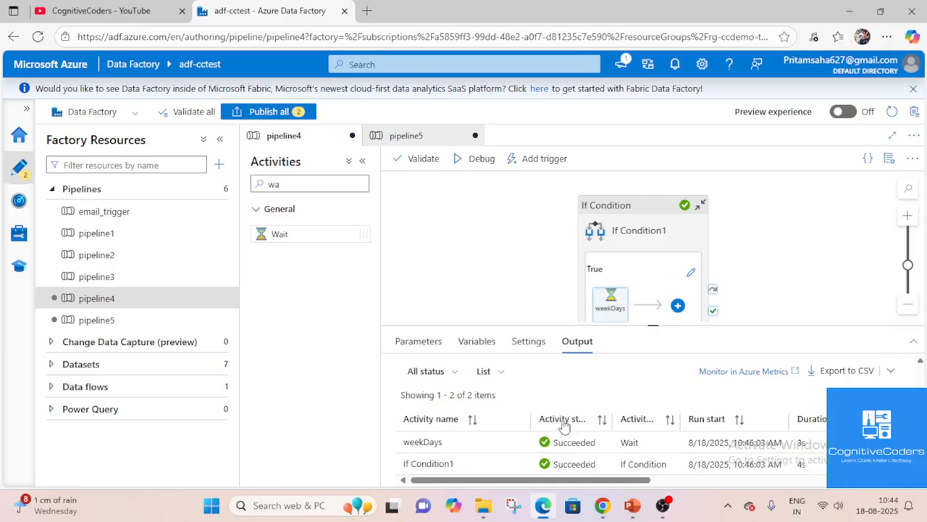
pyautogui.click(498, 463)
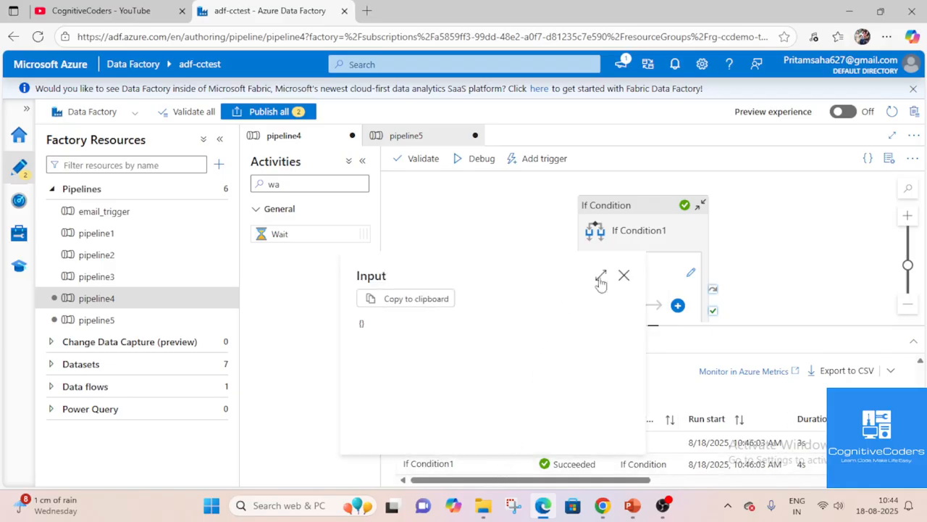
pyautogui.click(624, 275)
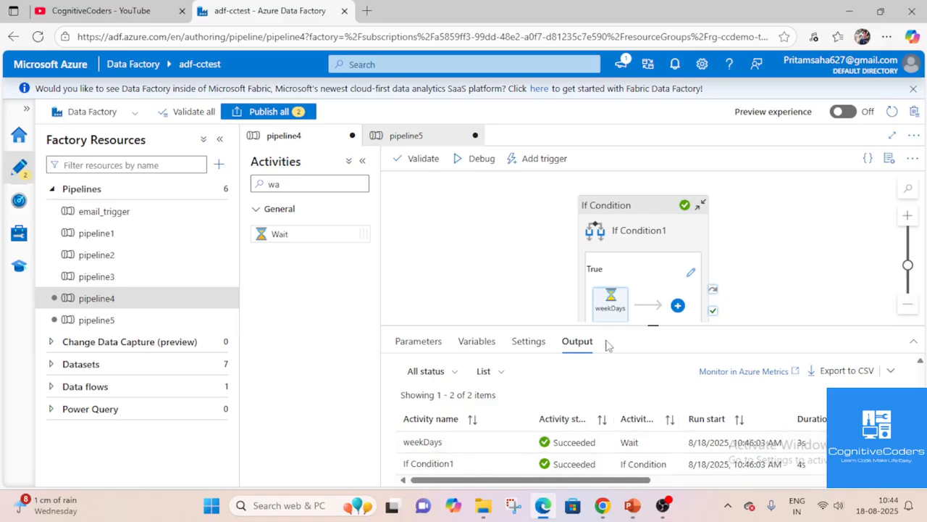
# Examine the output and input of the weekDays Wait activity in the same debug run.
pyautogui.click(445, 266)
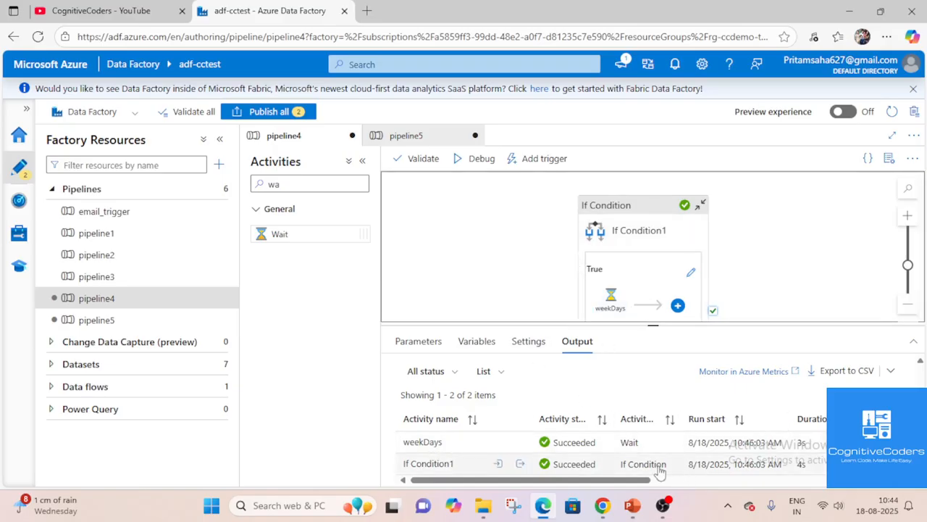
pyautogui.click(521, 442)
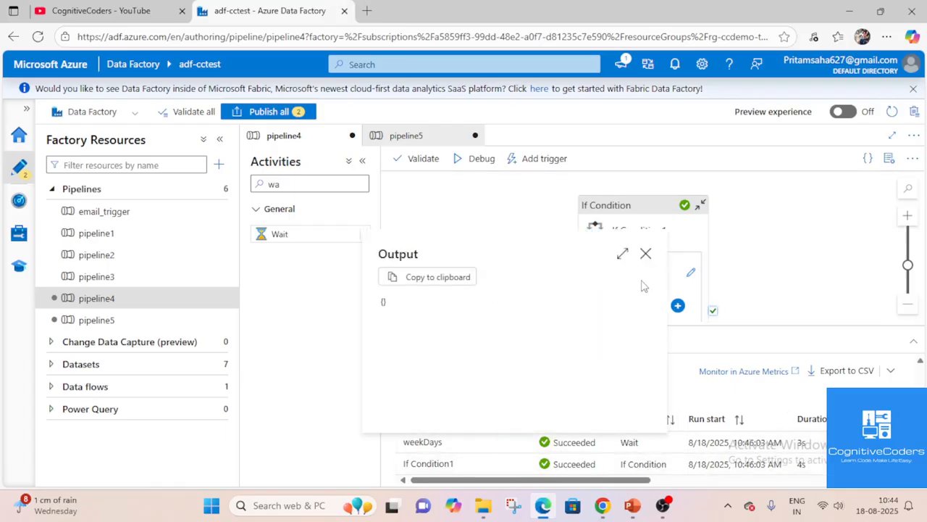
pyautogui.click(646, 253)
pyautogui.click(499, 442)
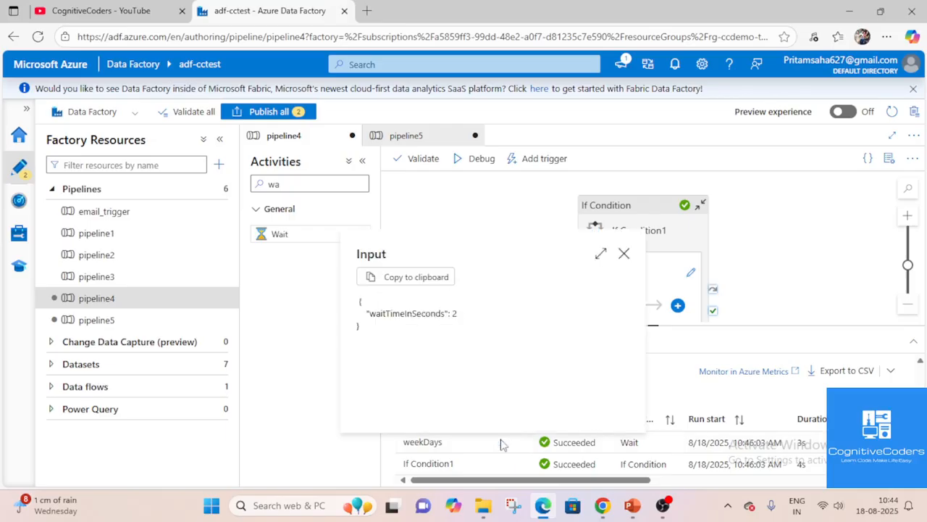
pyautogui.click(624, 253)
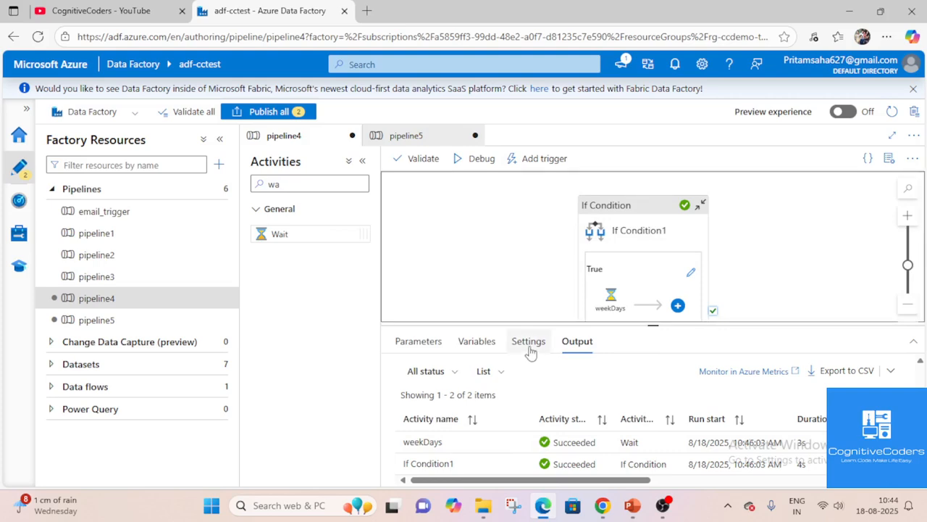
# Set the date parameter's default value to 2025-08-16 and start a debug run of pipeline4 with that value.
pyautogui.click(435, 343)
pyautogui.click(753, 427)
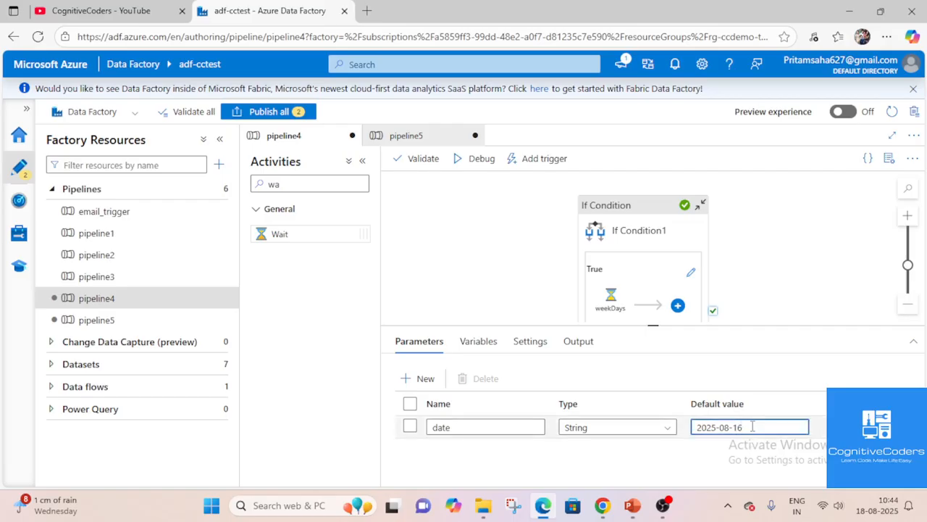
pyautogui.click(878, 505)
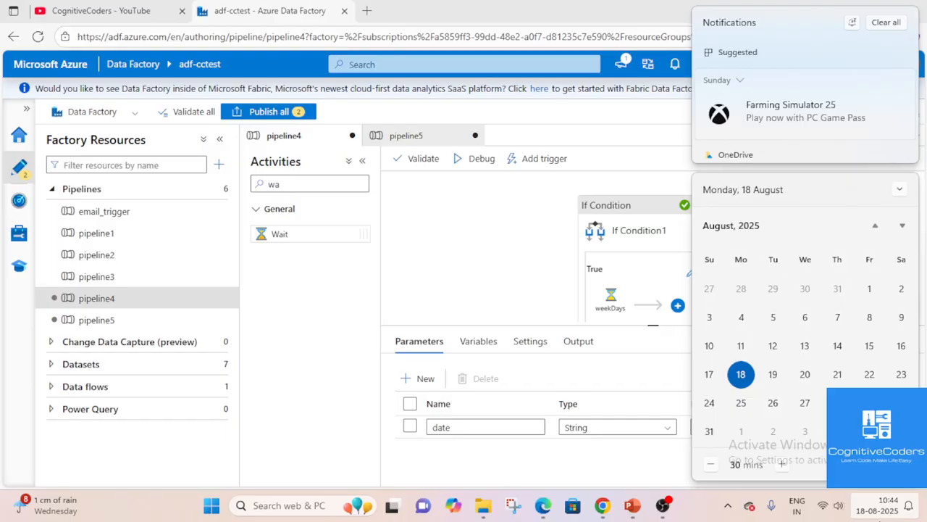
pyautogui.press('Escape')
pyautogui.click(480, 157)
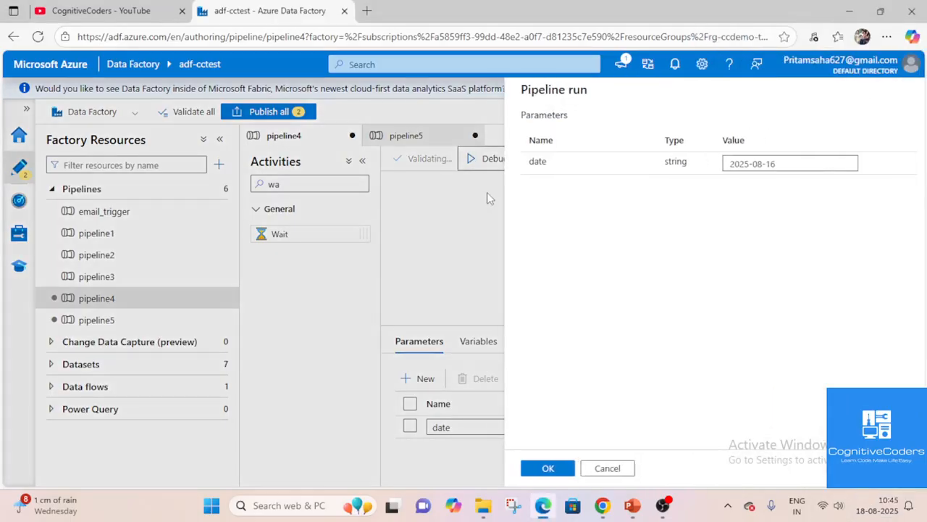
pyautogui.click(549, 463)
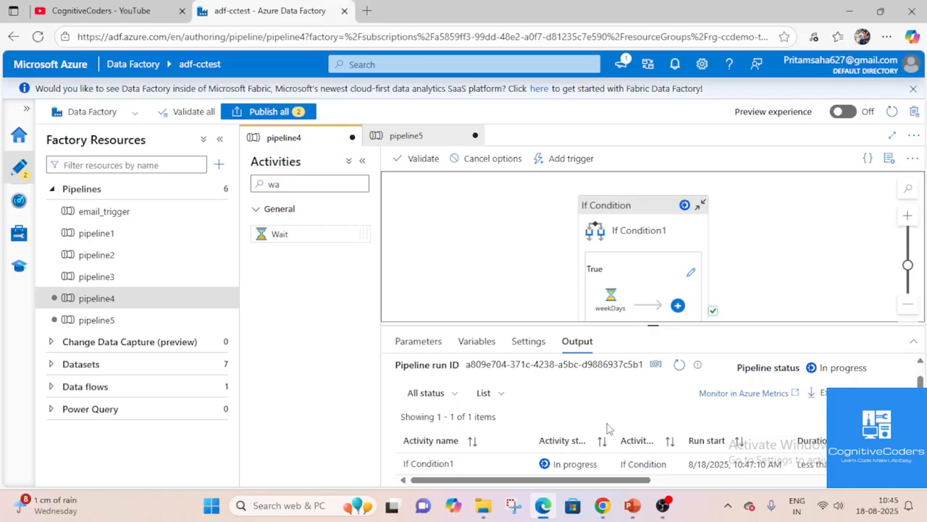
pyautogui.click(664, 511)
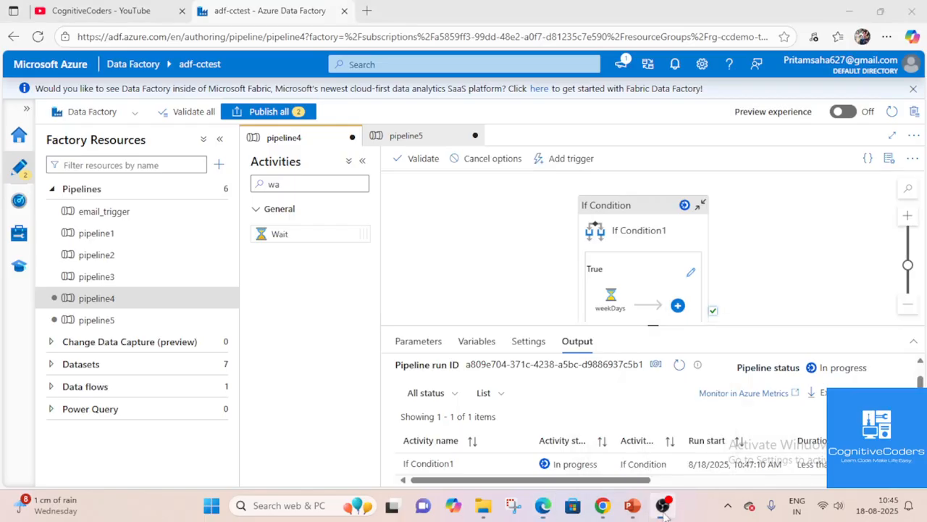
pyautogui.click(664, 511)
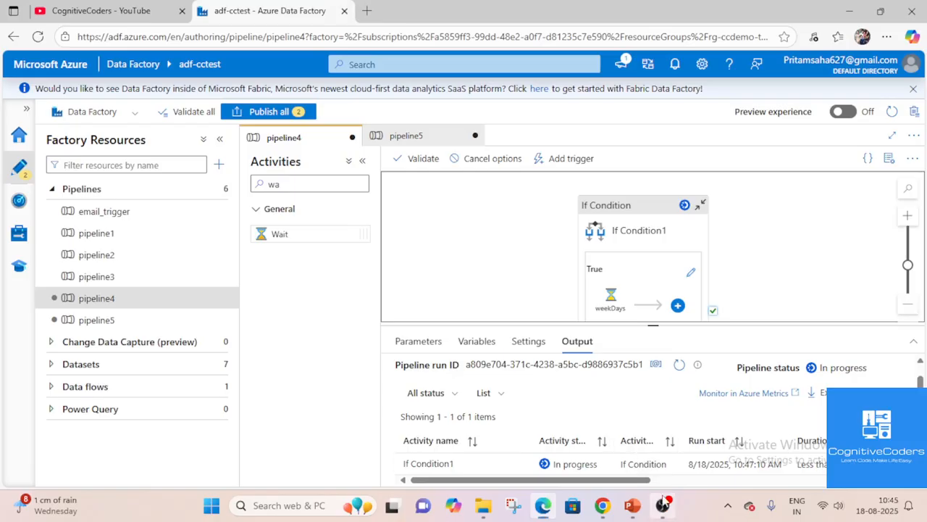
pyautogui.click(664, 509)
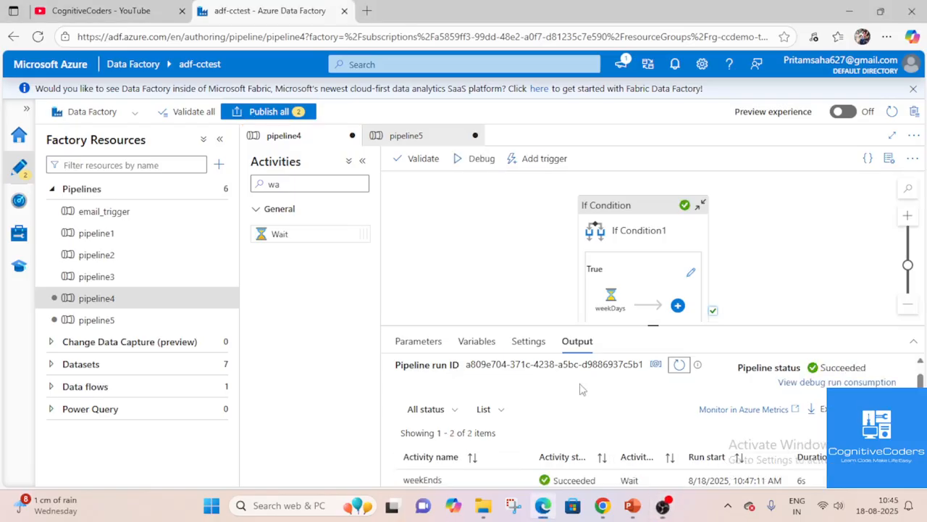
# Examine the output of If Condition1 in the debug run for 2025-08-16.
pyautogui.scroll(-2, 536, 443)
pyautogui.click(520, 464)
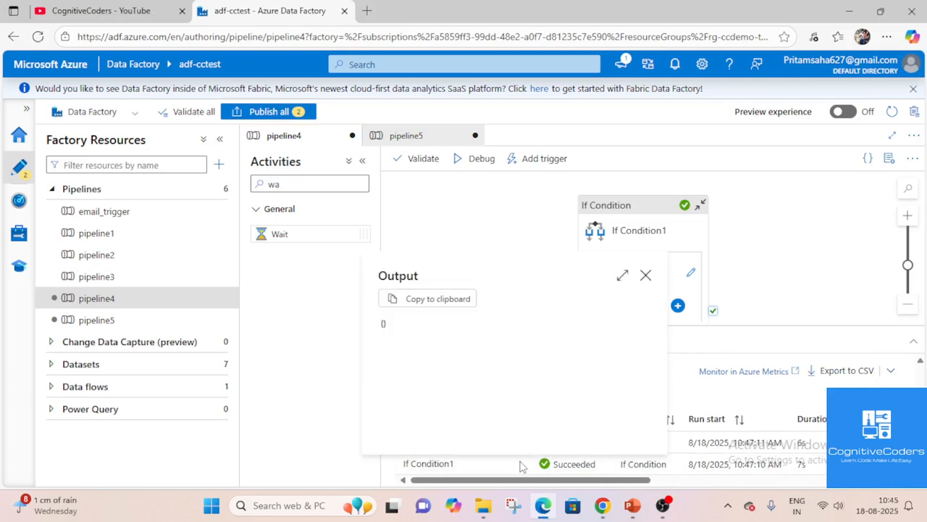
pyautogui.click(645, 275)
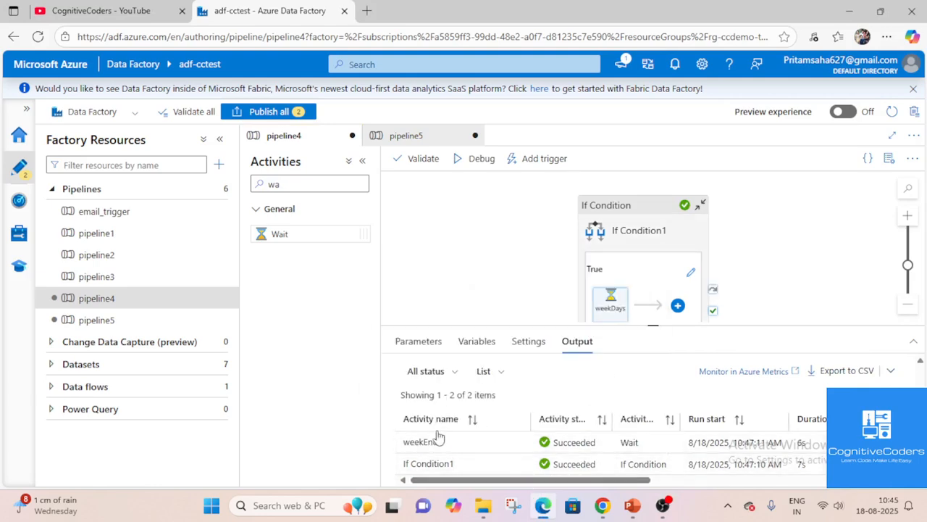
# Examine the output and input of the weekEnds Wait activity in the 2025-08-16 debug run.
pyautogui.click(520, 442)
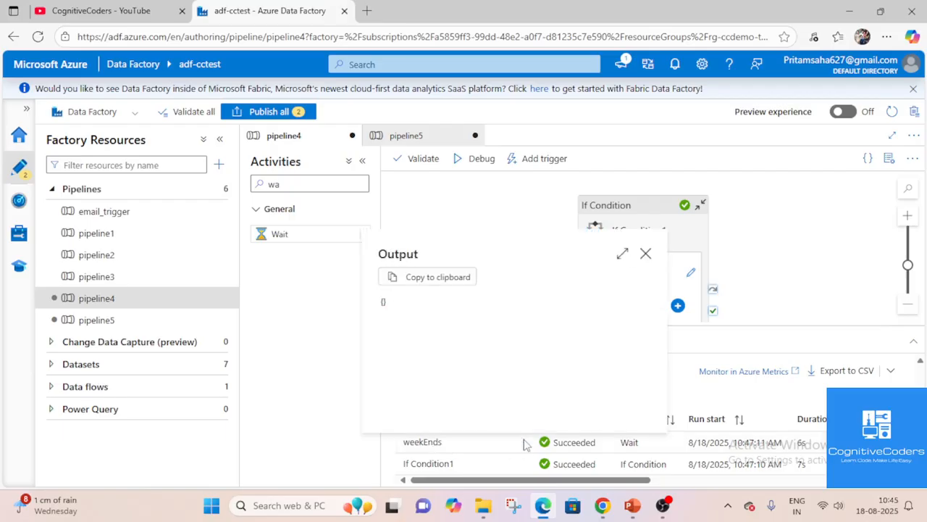
pyautogui.click(646, 253)
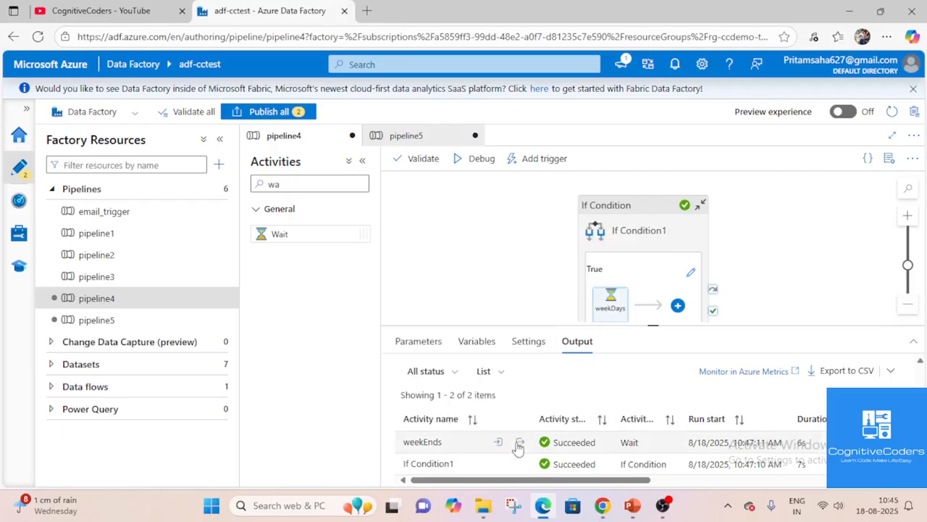
pyautogui.click(498, 443)
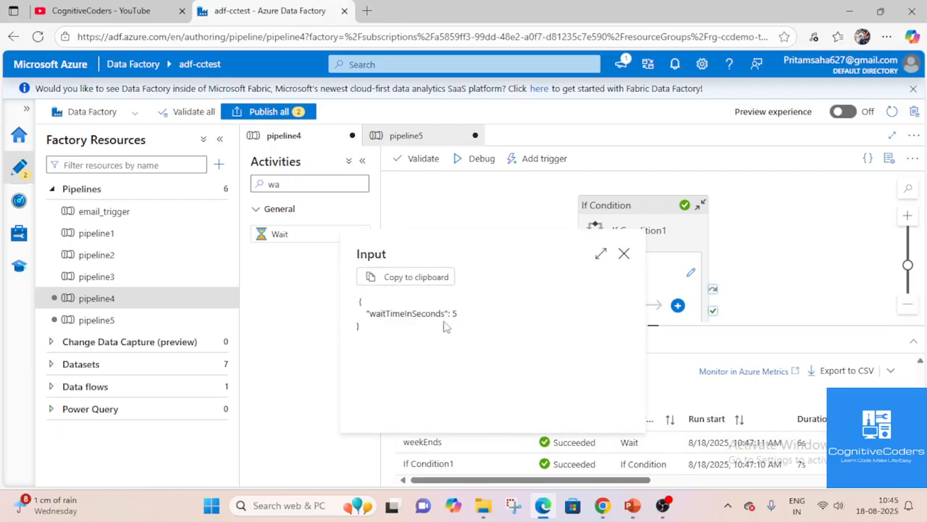
pyautogui.click(624, 252)
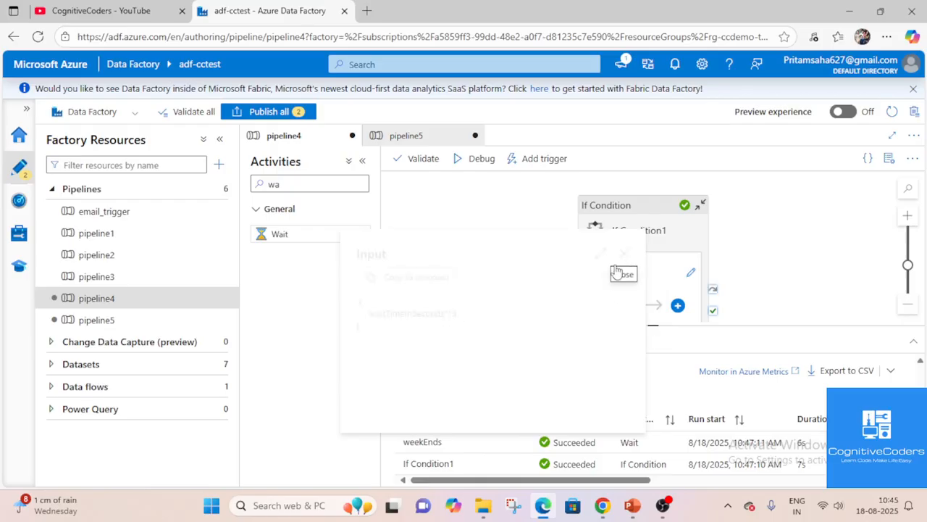
pyautogui.click(521, 443)
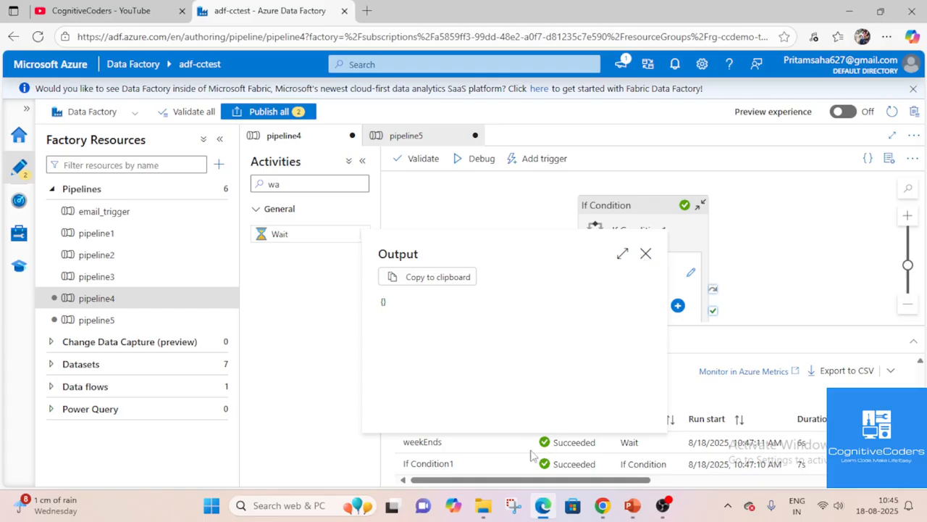
pyautogui.click(645, 255)
pyautogui.click(499, 442)
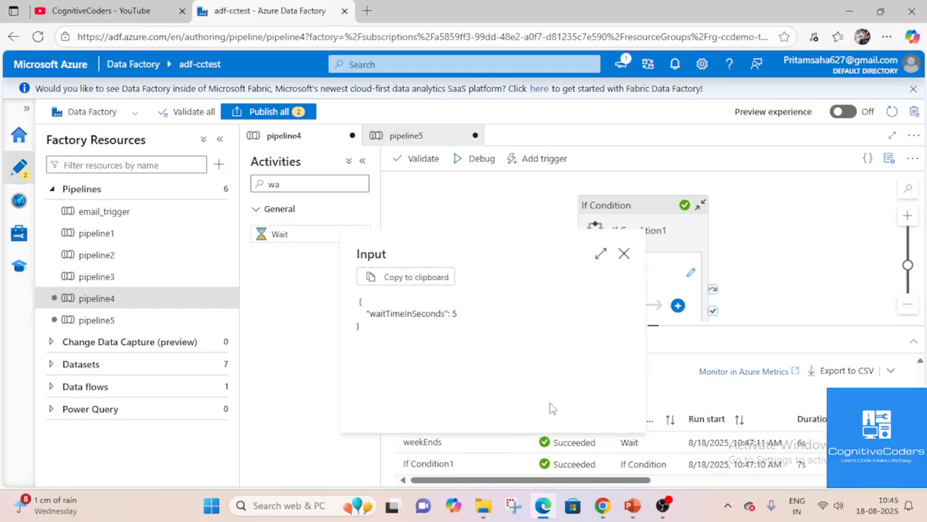
pyautogui.click(624, 253)
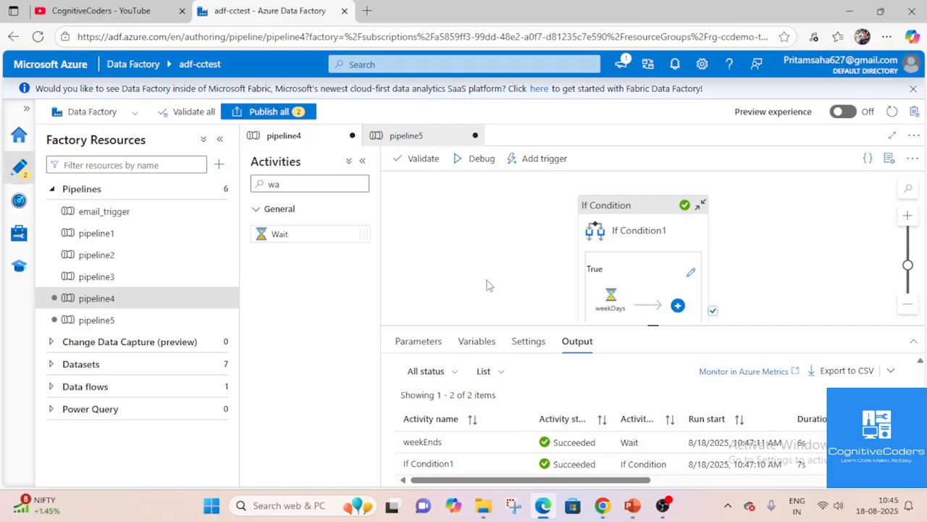
# Switch to the CognitiveCoders YouTube channel page and look over its header and created playlists.
pyautogui.moveTo(607, 512)
pyautogui.click(142, 7)
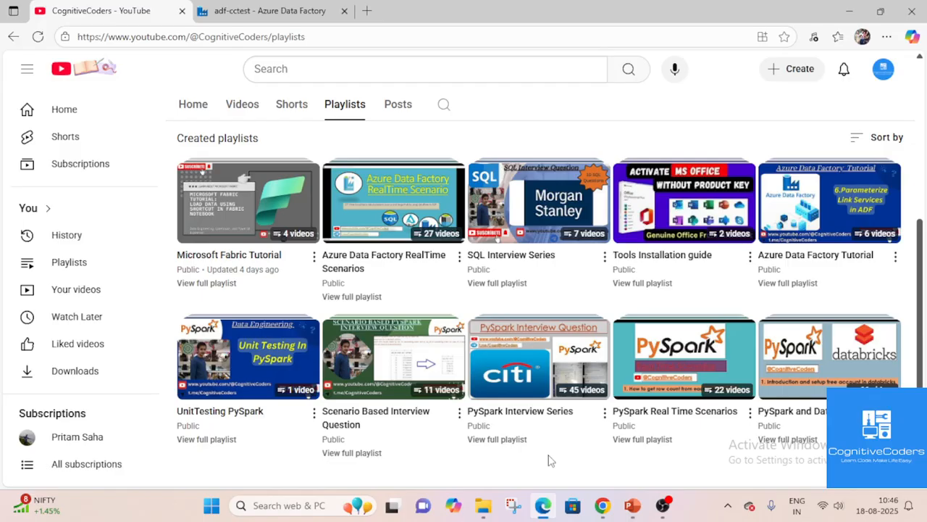
pyautogui.scroll(4, 548, 460)
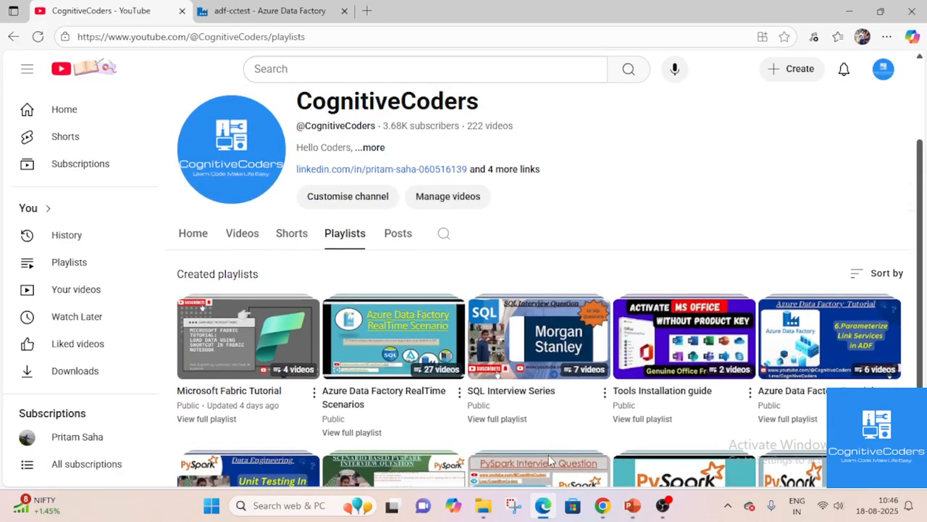
pyautogui.scroll(-4, 548, 460)
pyautogui.scroll(4, 548, 461)
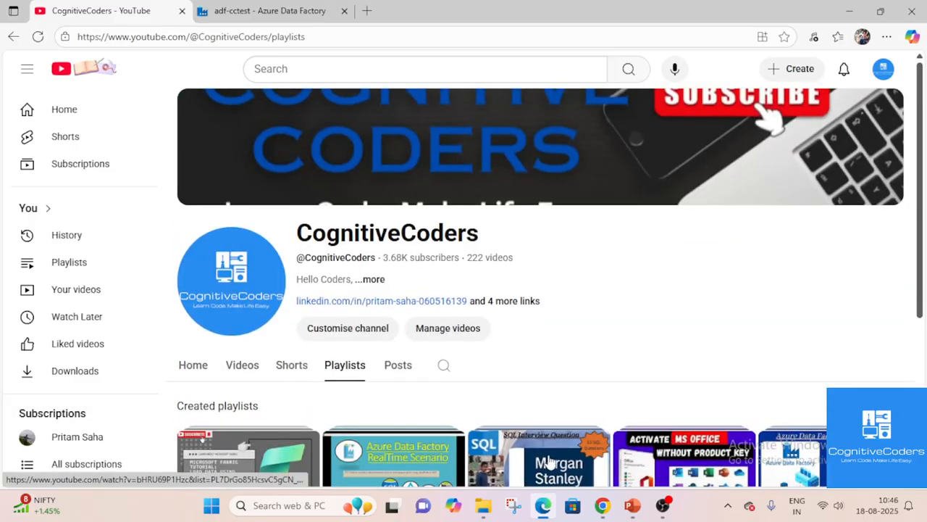
pyautogui.scroll(-4, 527, 410)
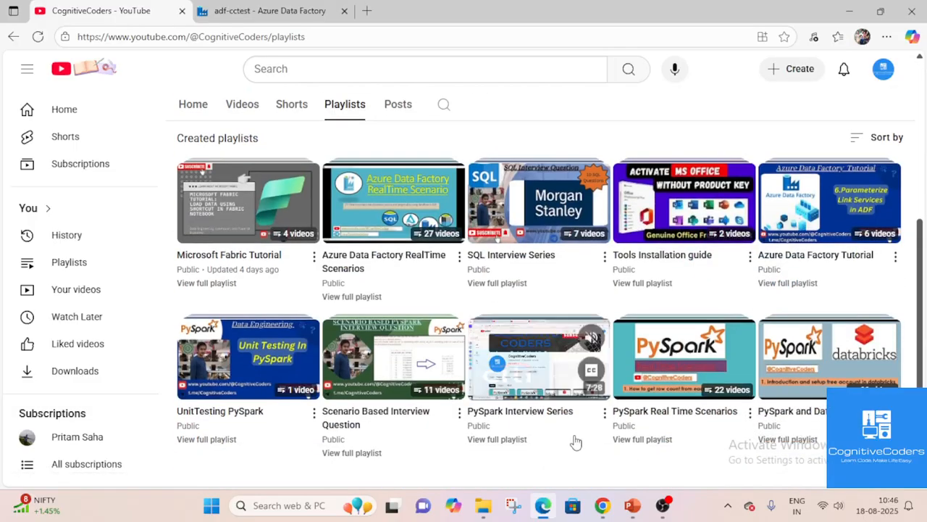
pyautogui.scroll(4, 575, 439)
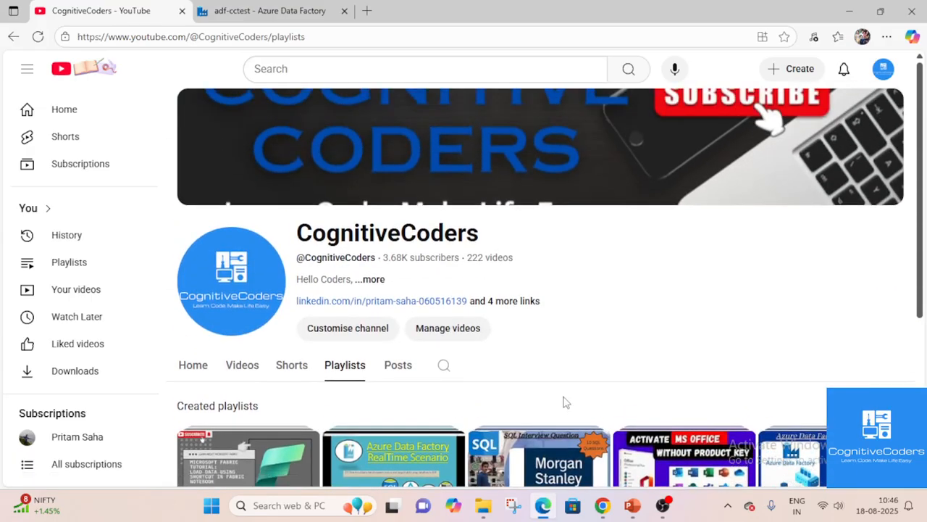
pyautogui.scroll(-3, 565, 402)
pyautogui.scroll(3, 566, 402)
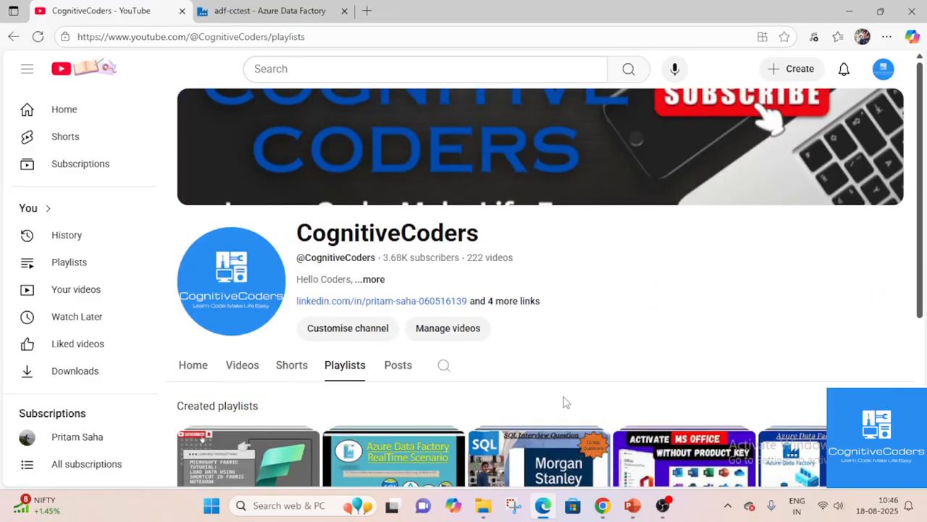